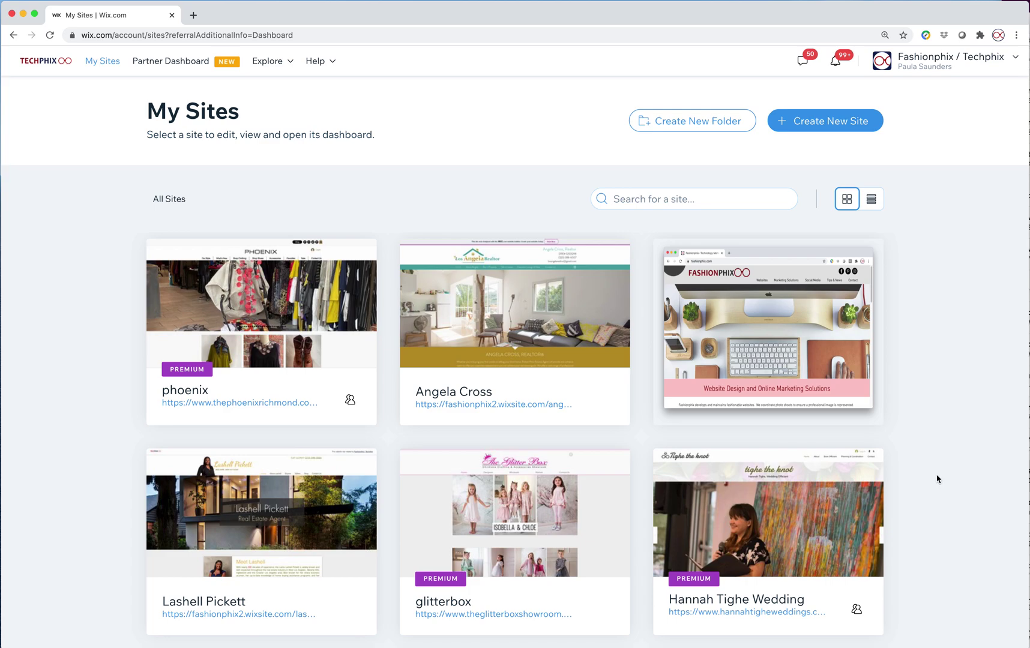
- Start a new site from My Sites and pick the Business category
left_click(824, 123)
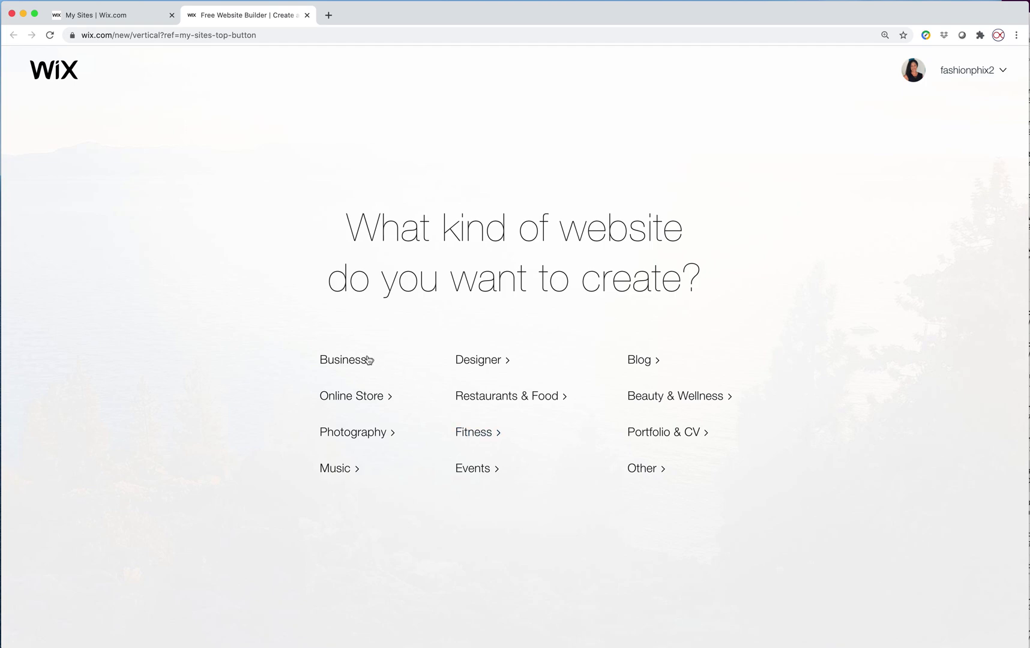
left_click(351, 365)
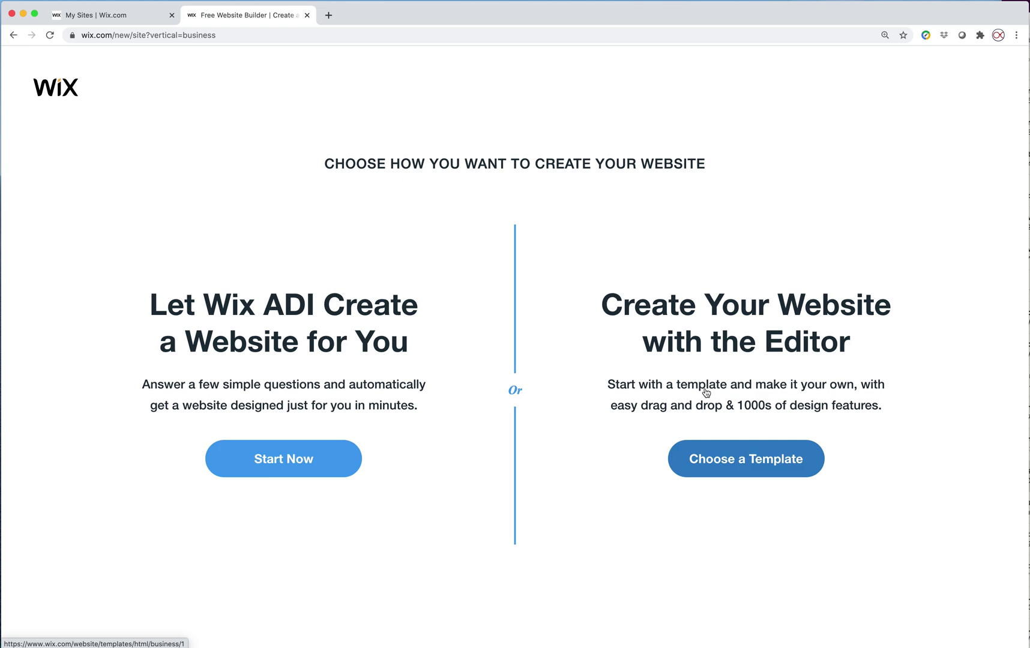
- Have Wix ADI build the site, paste in the business type, and continue to features
left_click(280, 462)
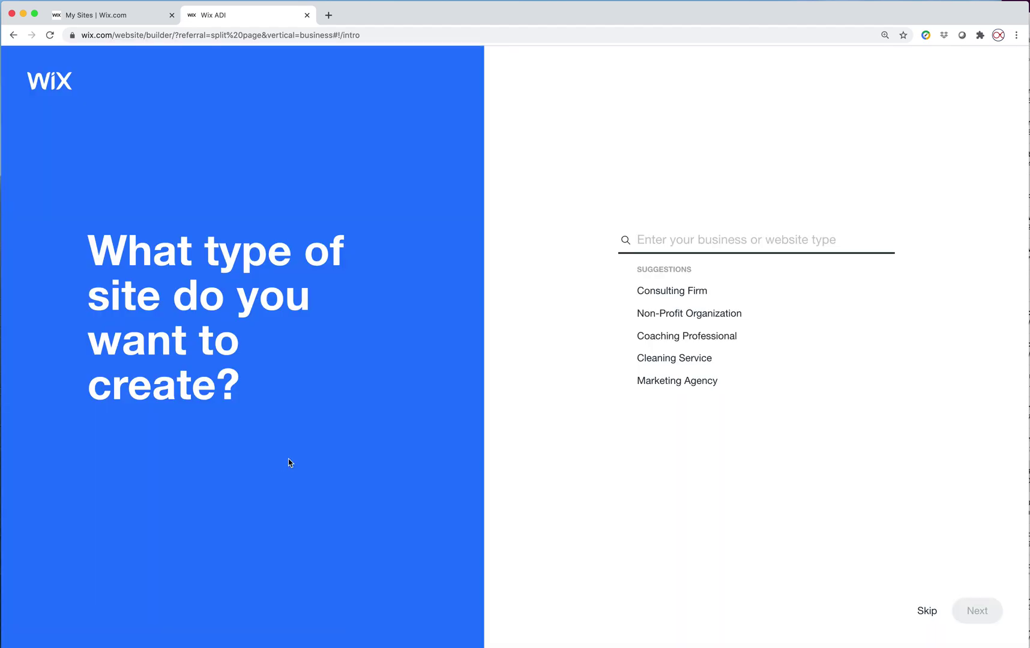
left_click(720, 241)
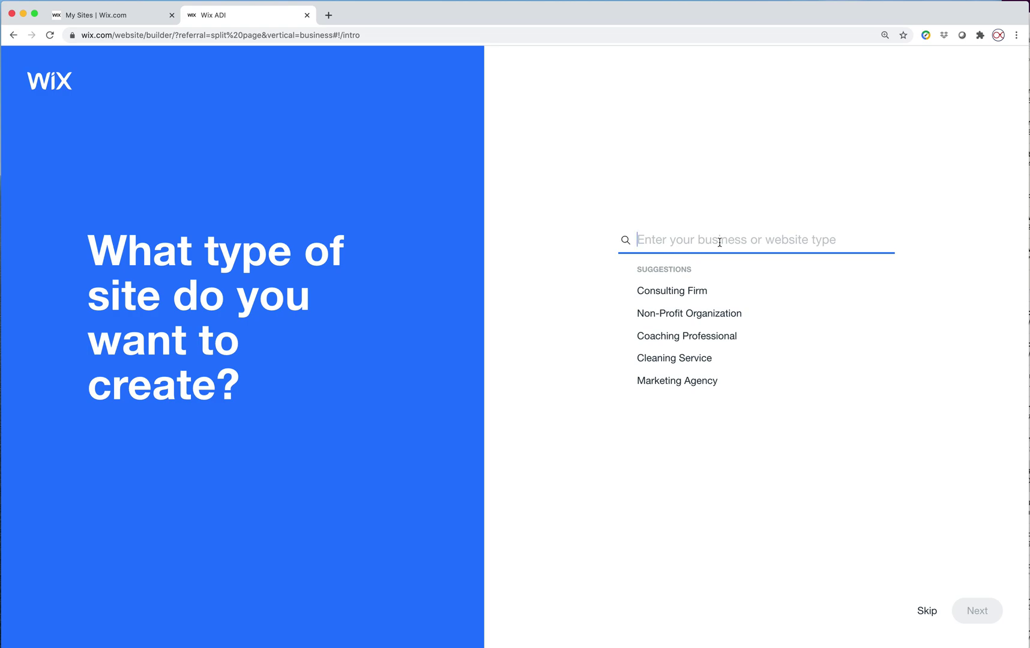
type("Funeral Home")
left_click(977, 611)
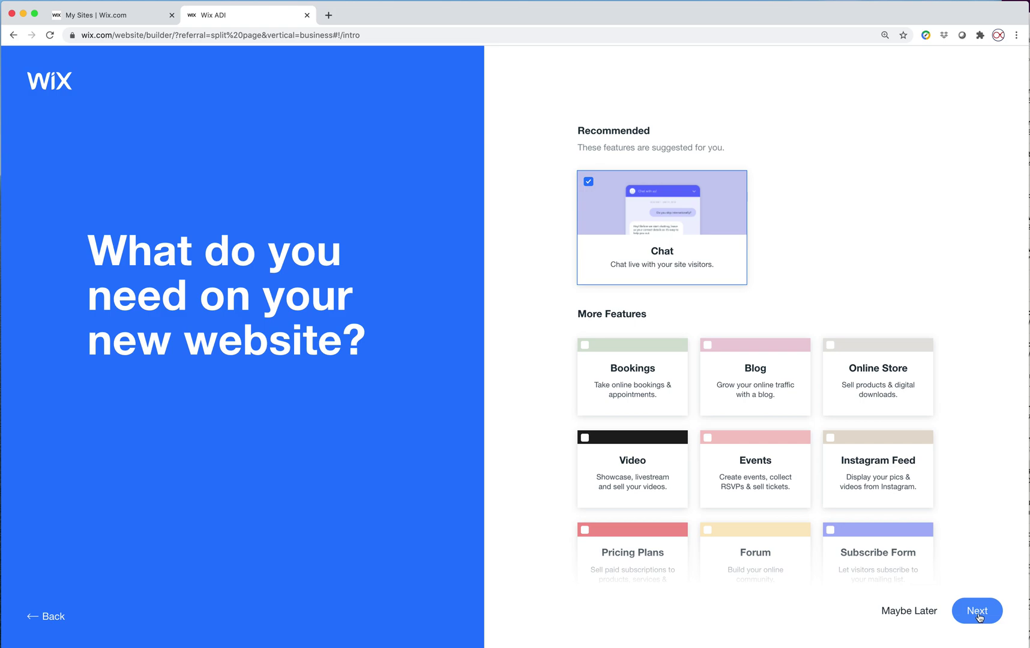
- Untick Chat and select the Bookings, Blog, Online Store and Video features, then continue
left_click(589, 182)
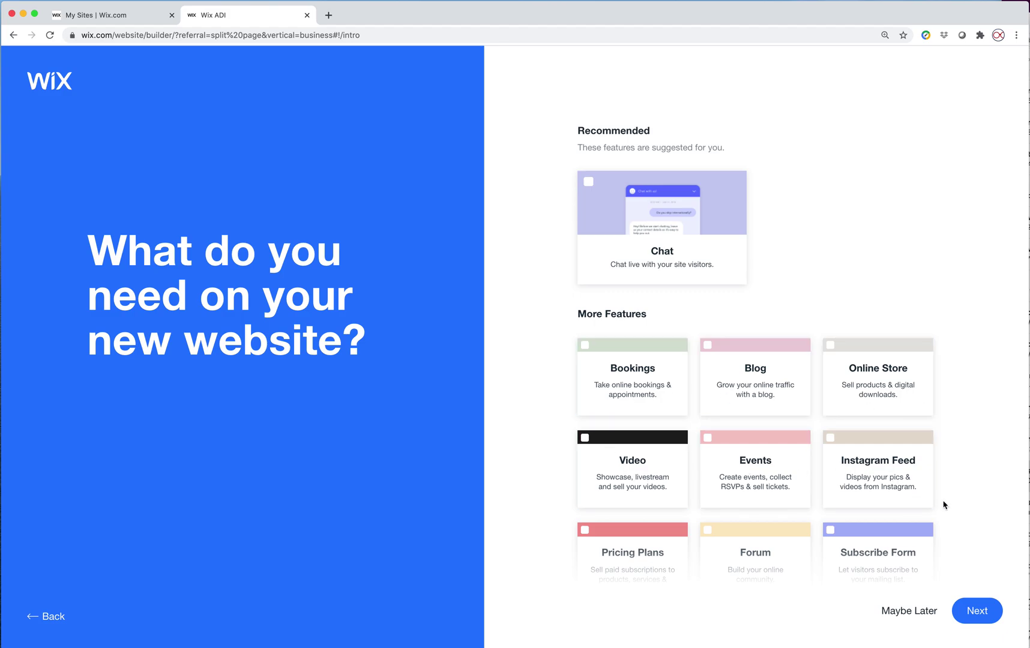
scroll(943, 503, "down", 3)
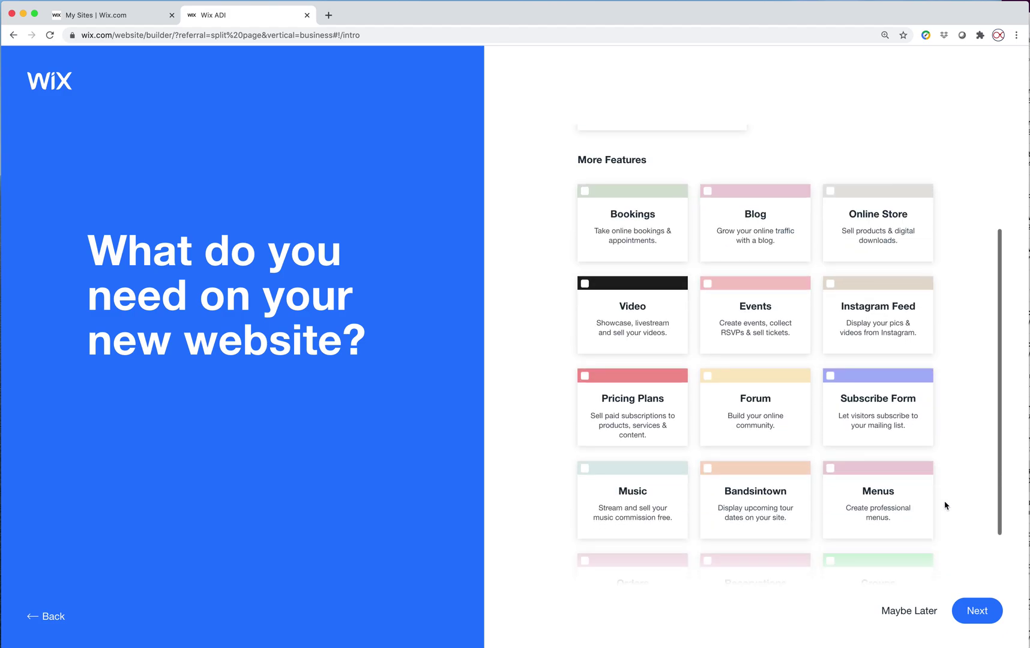
scroll(944, 505, "down", 3)
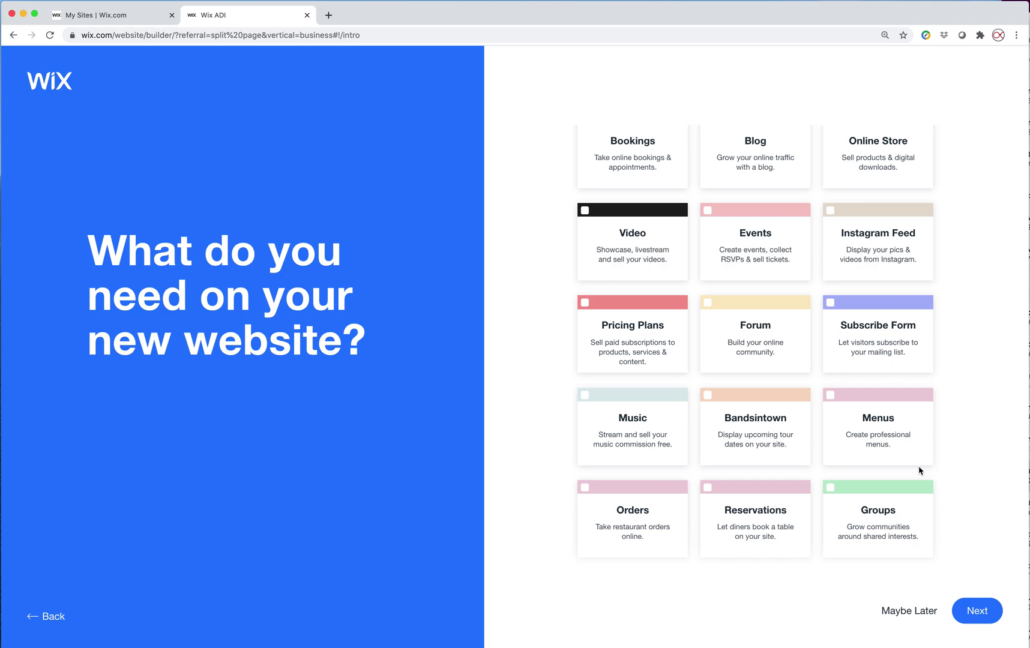
key("F12")
scroll(978, 479, "up", 1)
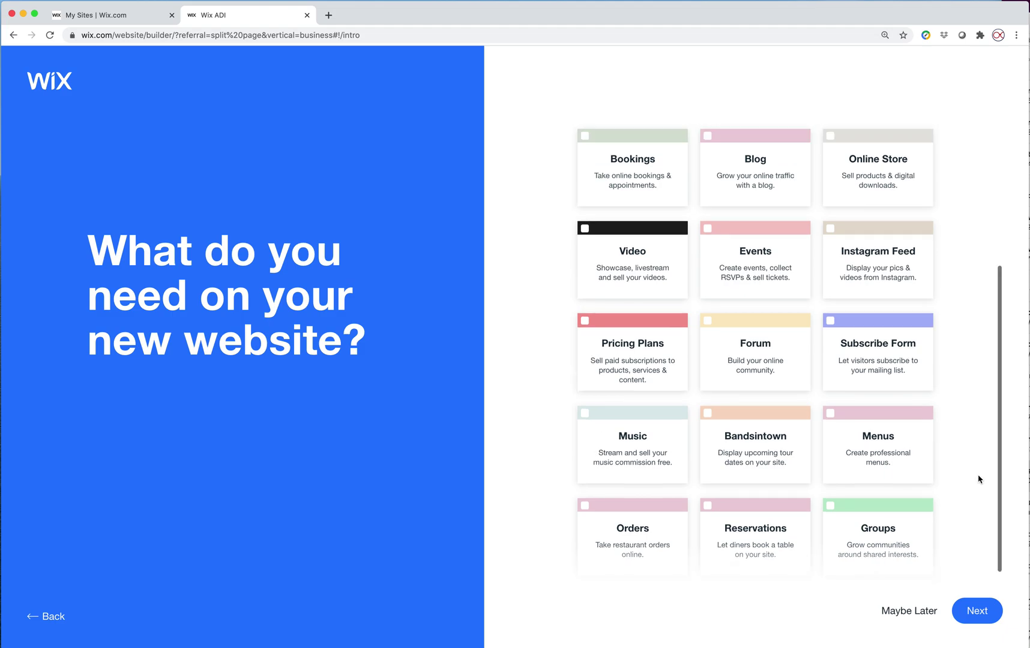
left_click(585, 140)
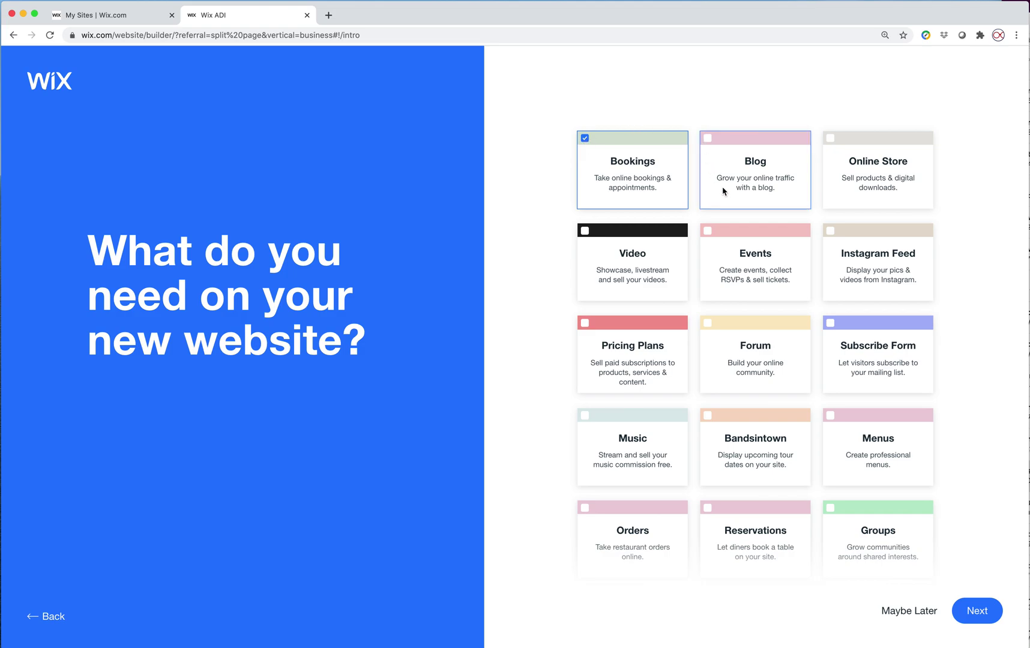
left_click(707, 138)
left_click(830, 139)
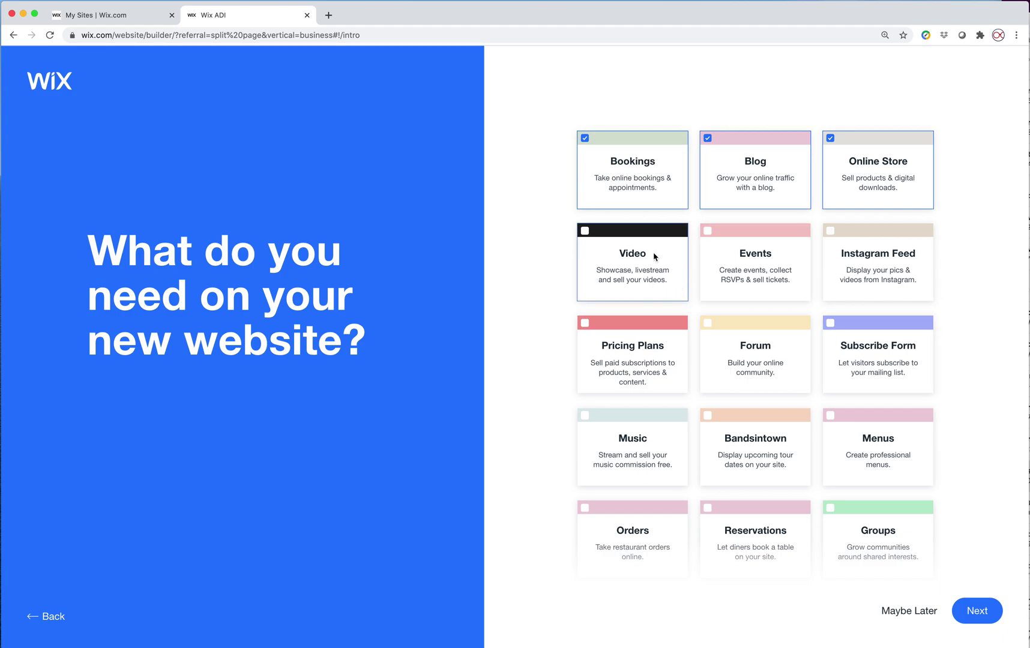
left_click(586, 233)
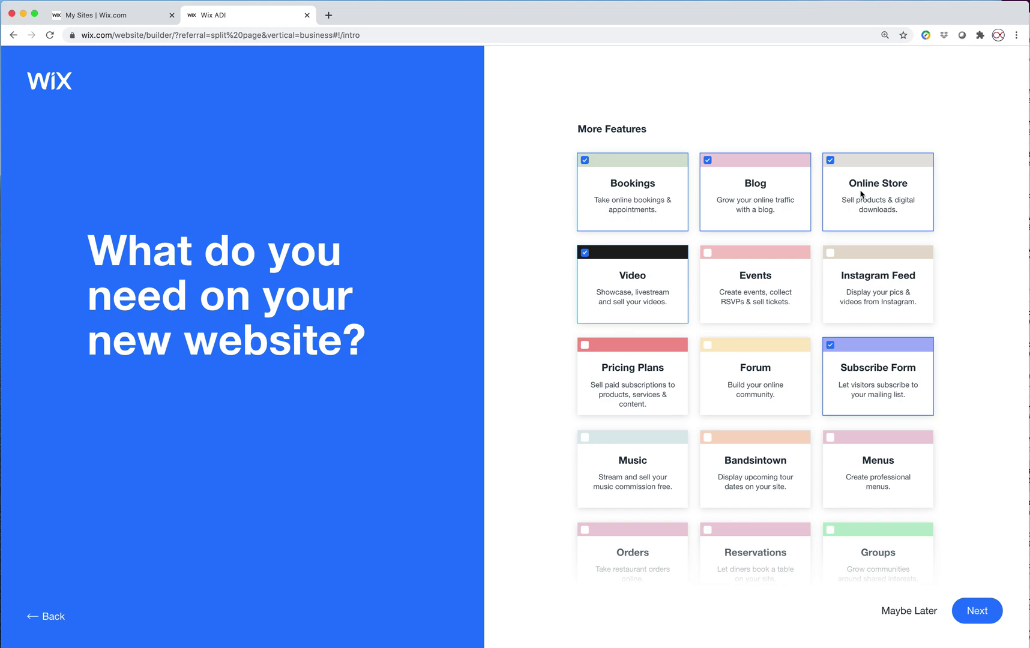
left_click(984, 606)
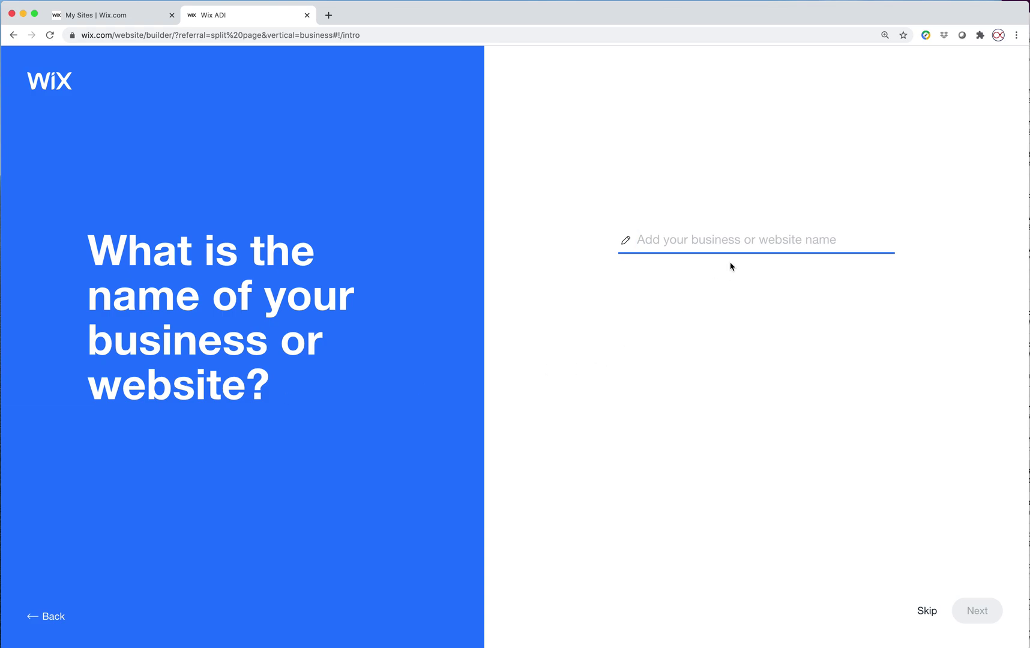
- Name the site 'Passing Prep' and continue past the import step without importing content
type("Passi")
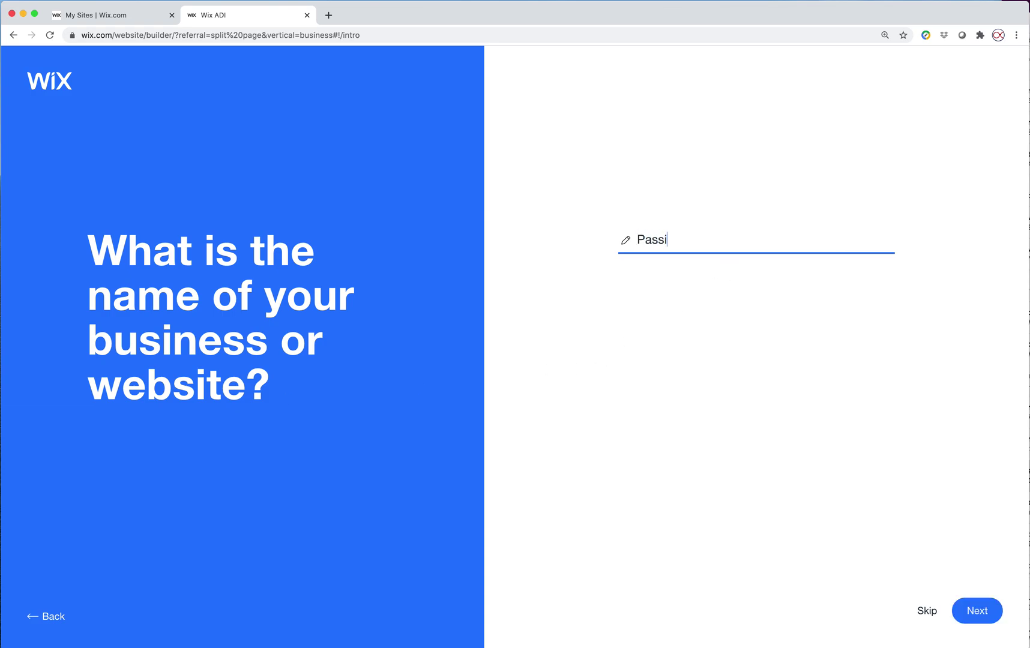
type("ng Prep")
left_click(977, 612)
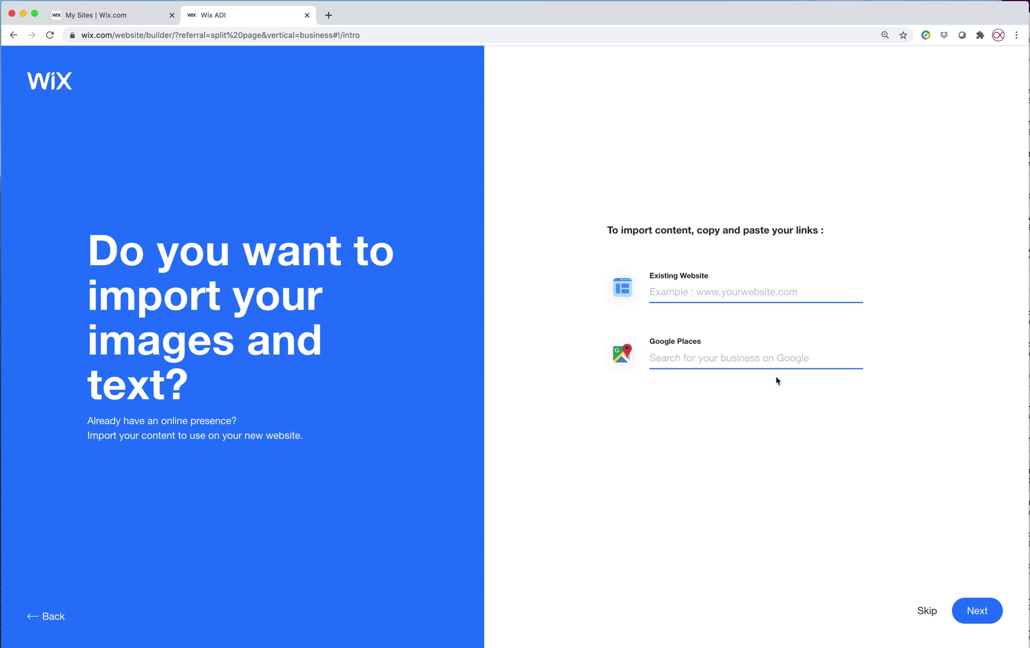
left_click(978, 612)
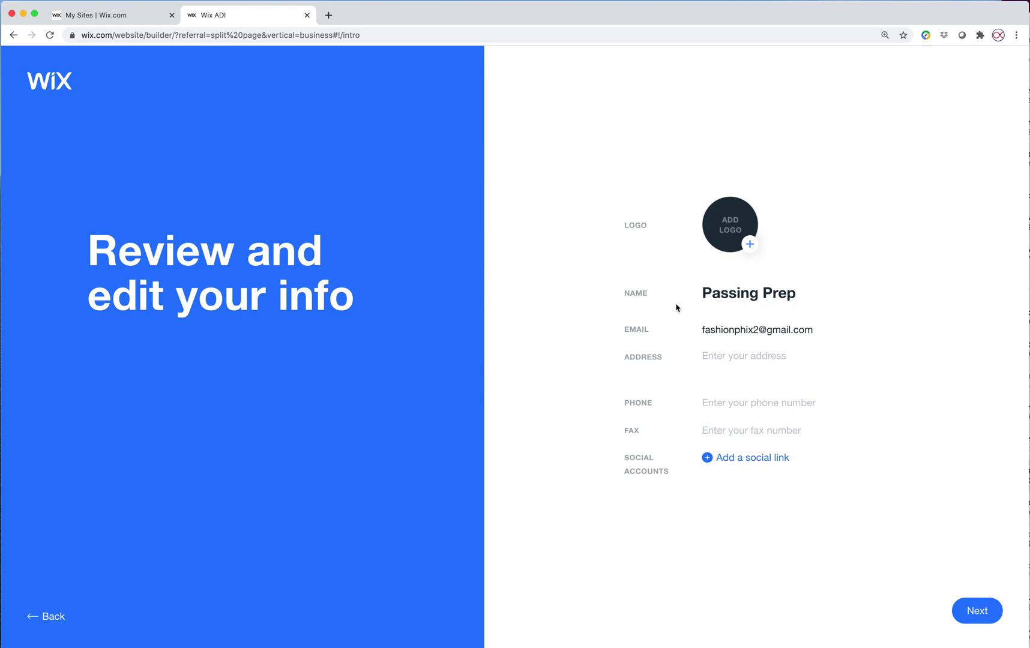
- Upload the Fashionphix Techphix logo square image, found by searching 'techphix logo', as the logo
left_click(751, 252)
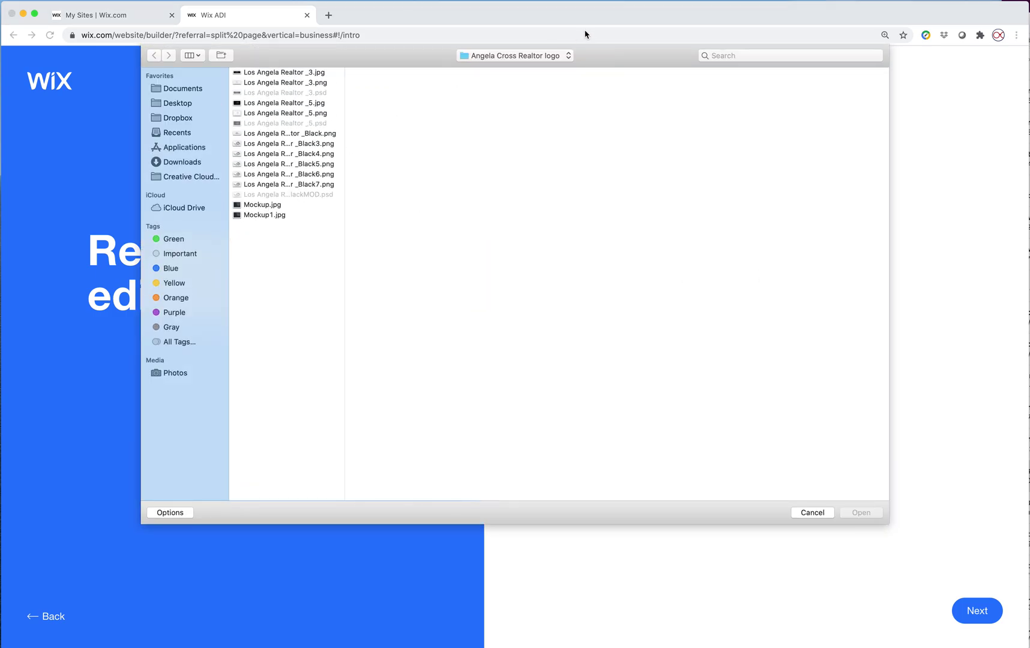
left_click(785, 56)
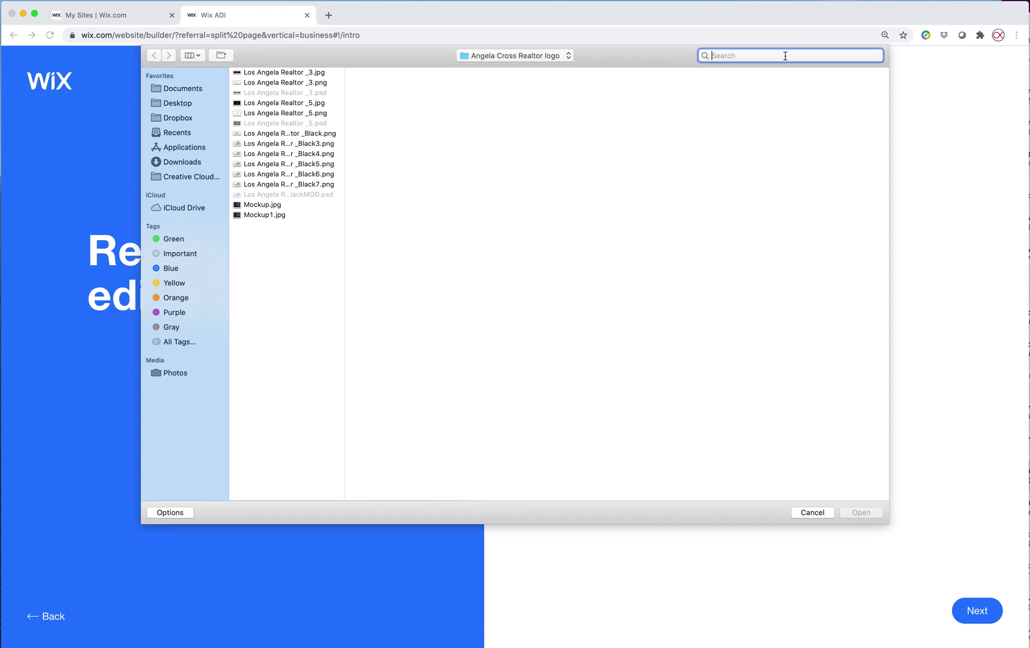
type("techphi")
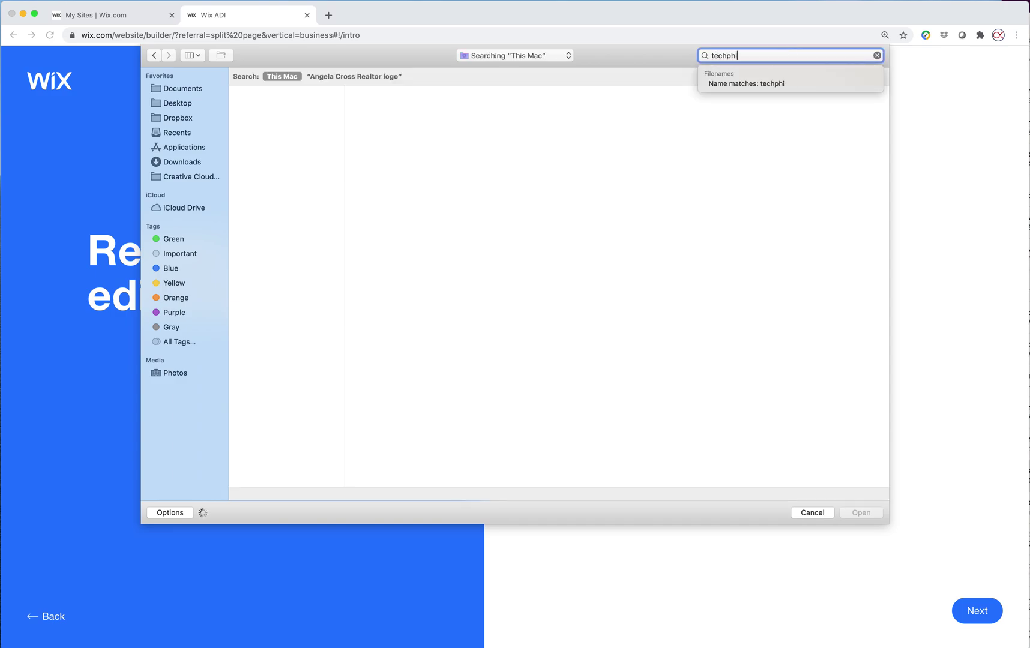
type("x logo")
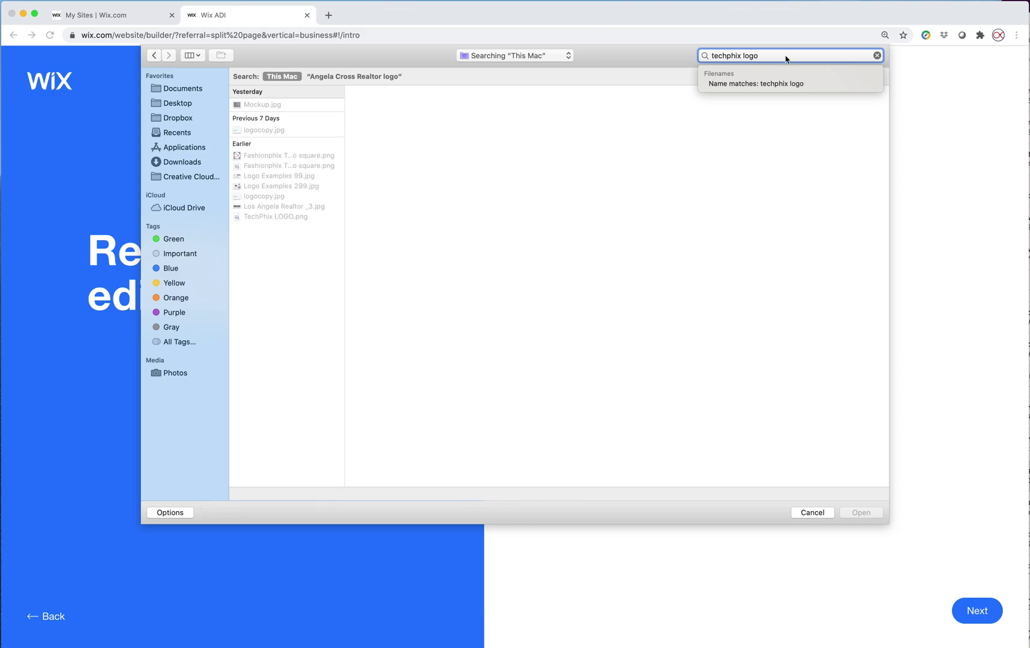
left_click(254, 159)
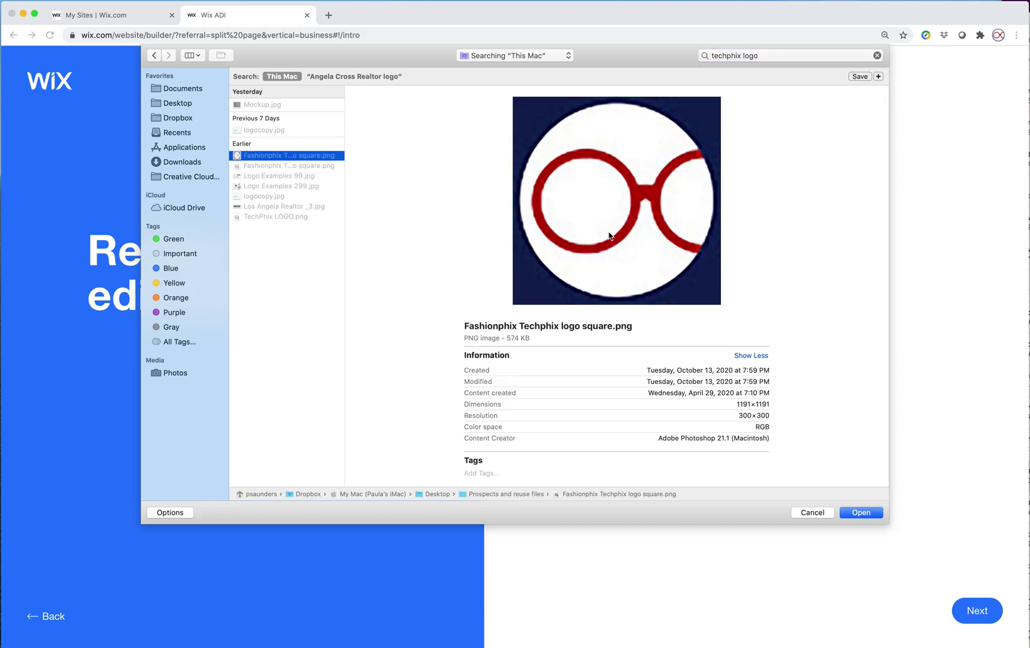
left_click(862, 513)
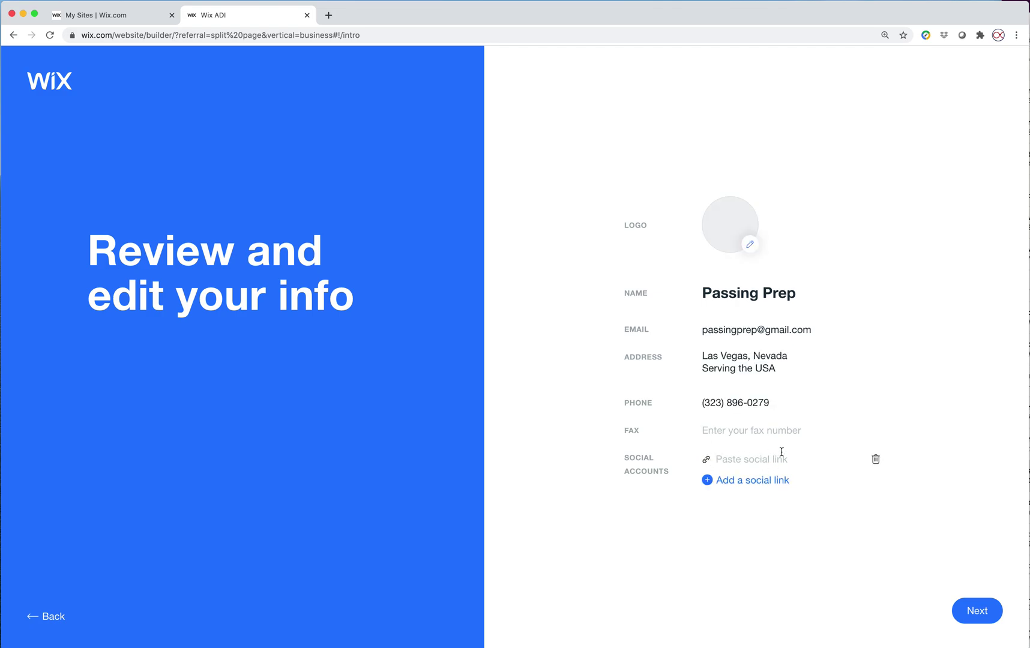
- Add Facebook, Instagram and LinkedIn social links, then confirm the business info and accept the theme
left_click(750, 459)
key("super+Tab")
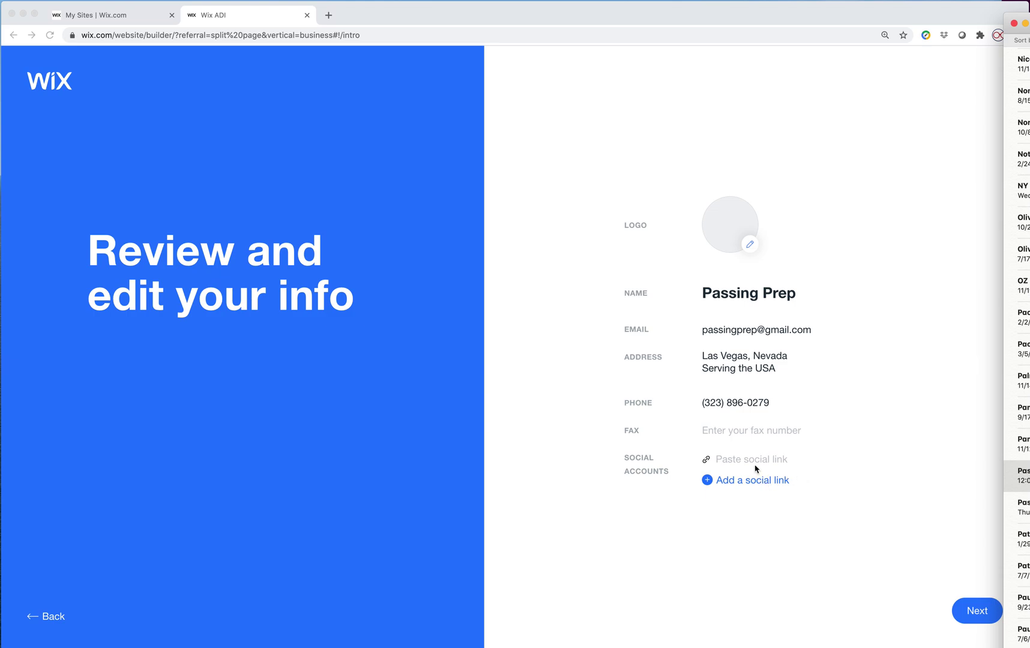
left_click(771, 459)
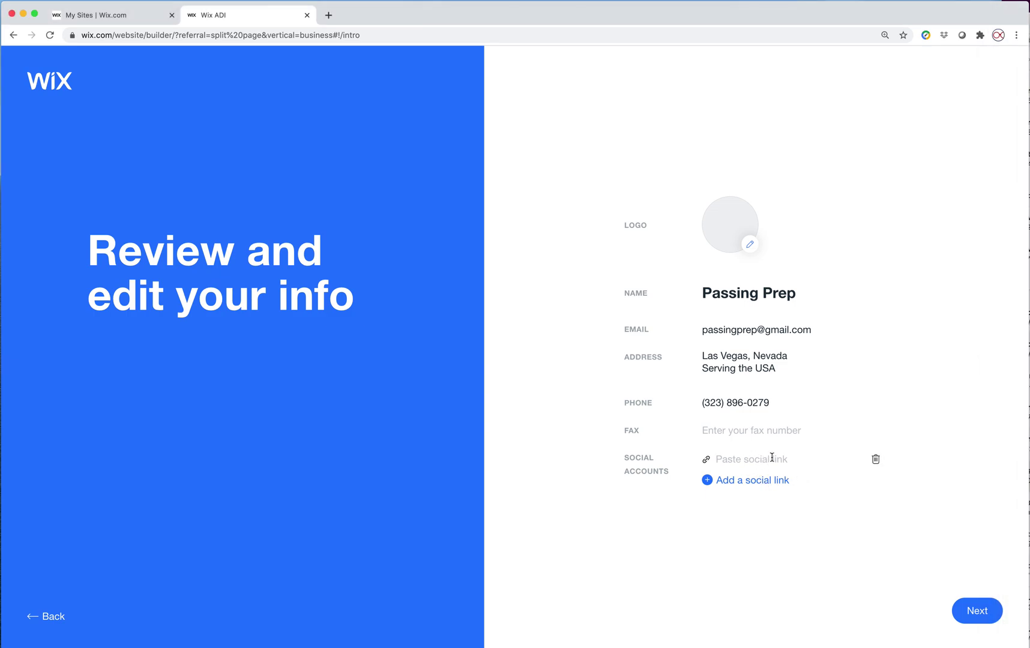
type("www.facebook.com/passingprep")
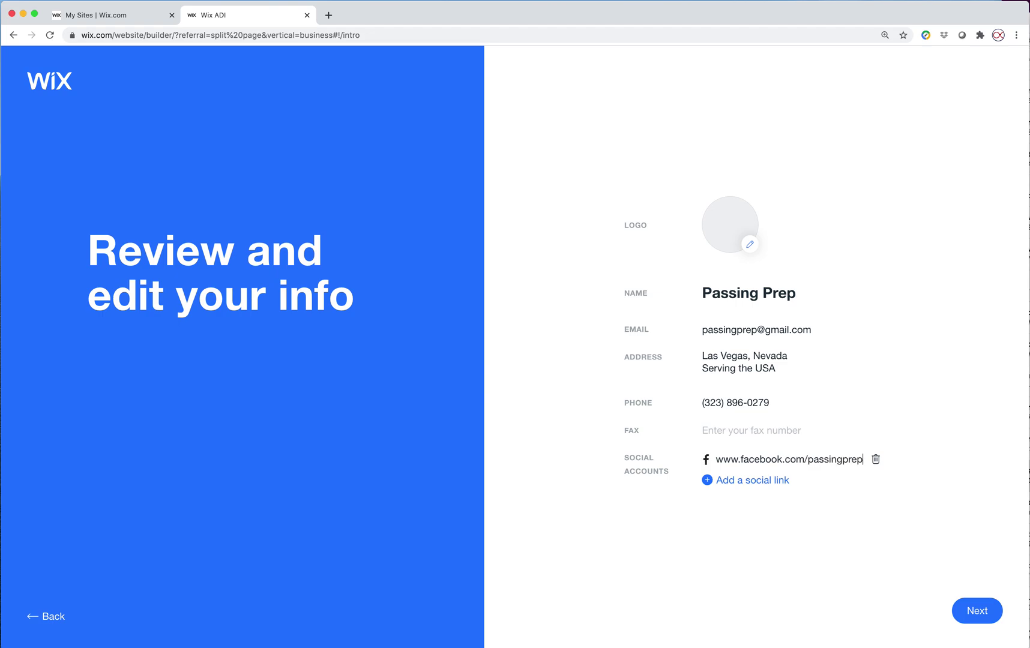
left_click(707, 480)
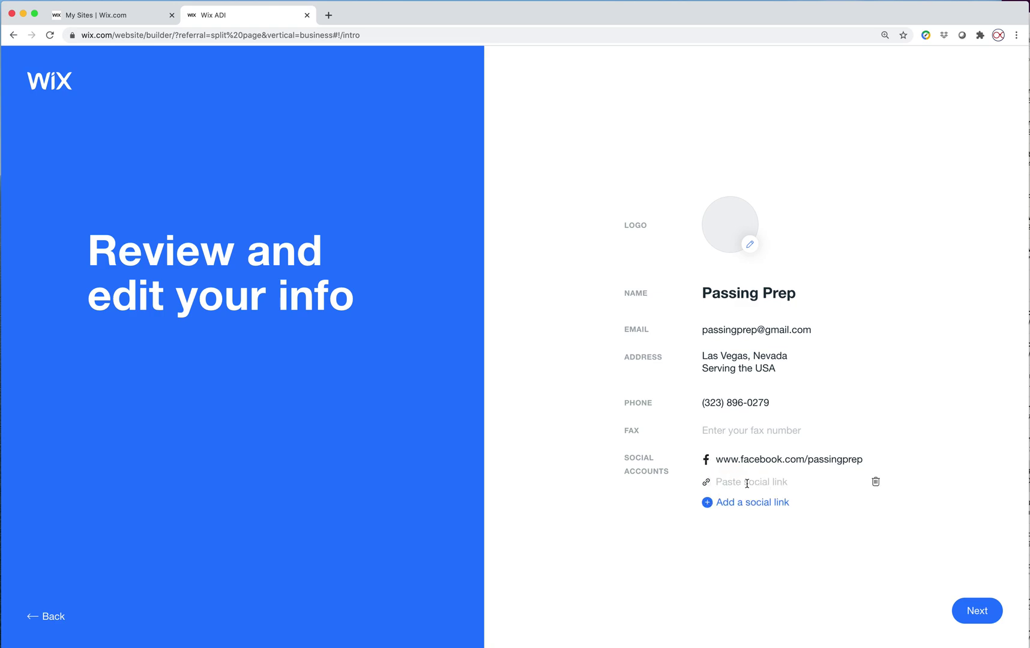
type("www.instagram.com/passingprep")
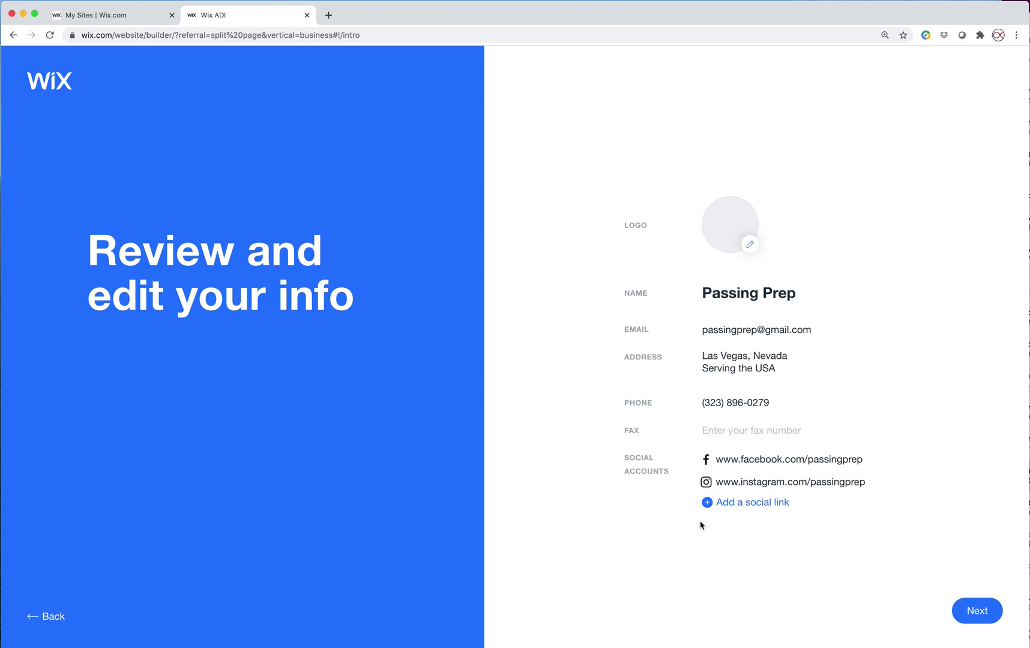
left_click(706, 504)
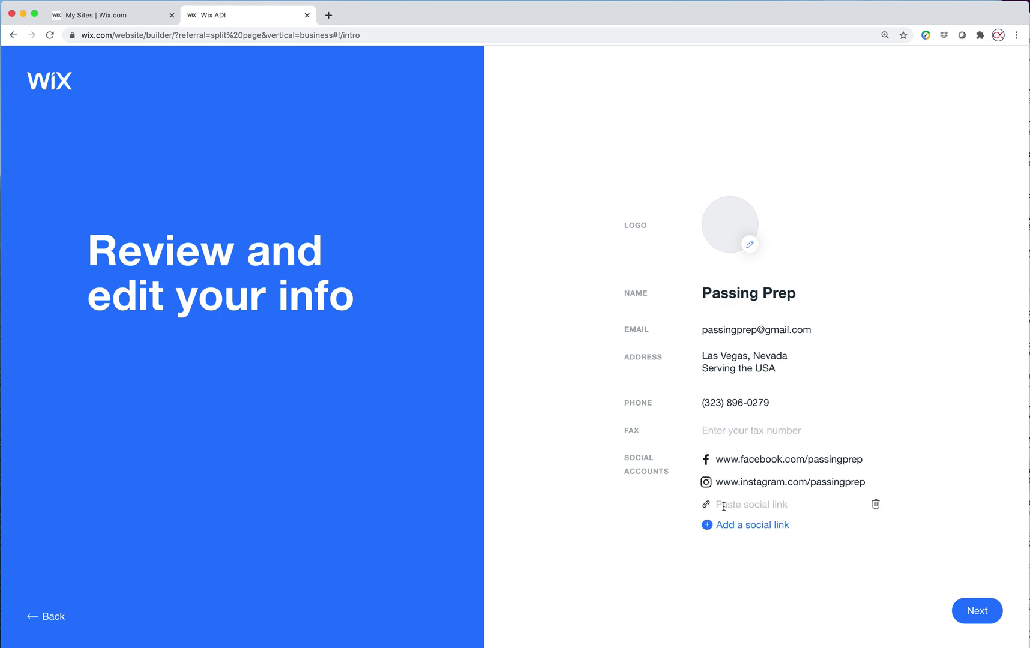
type("www.linkedin.com/passingprep")
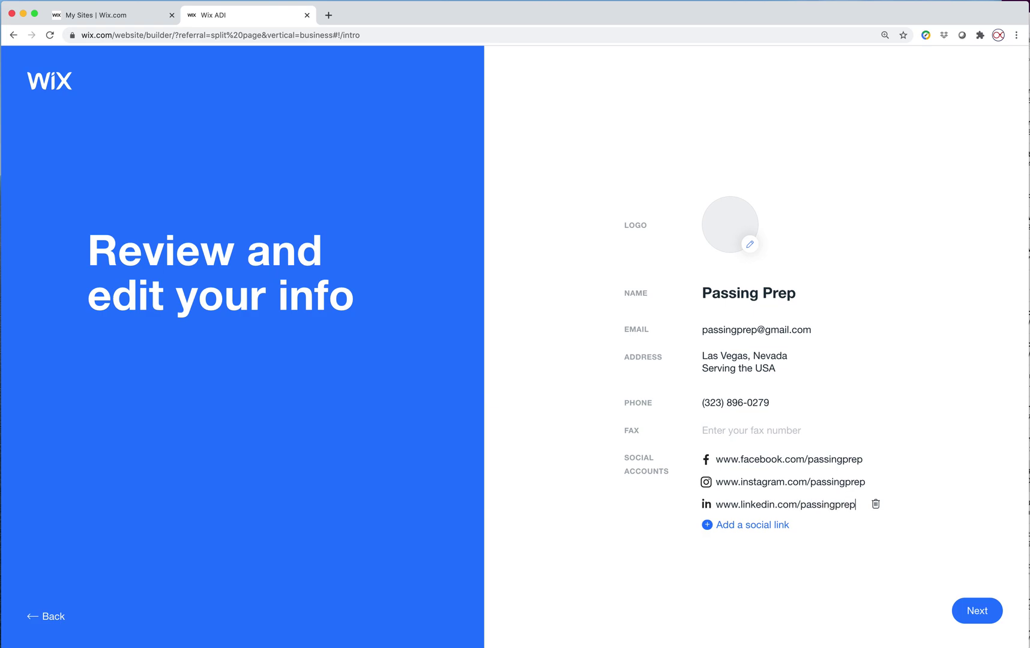
left_click(978, 610)
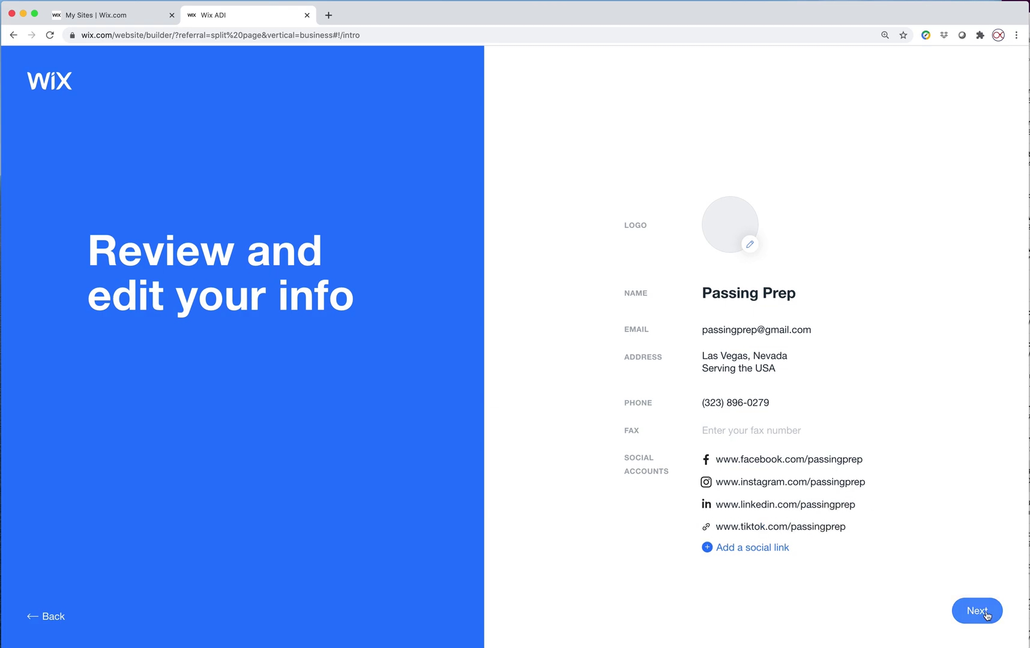
left_click(971, 610)
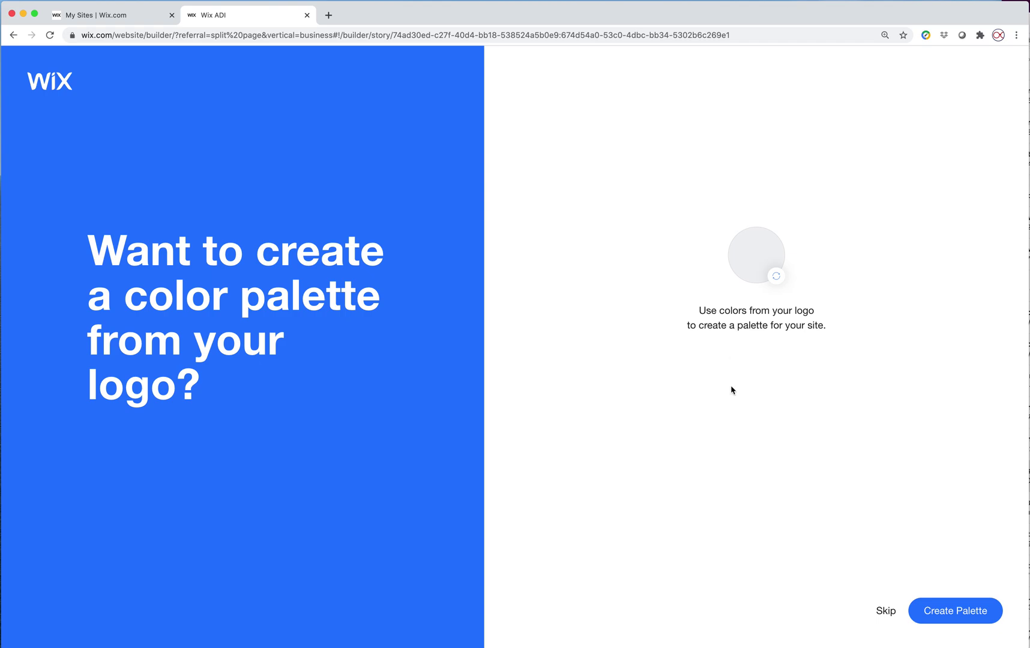
- Skip the logo colour palette and browse the Passing Prep homepage design previews
left_click(885, 610)
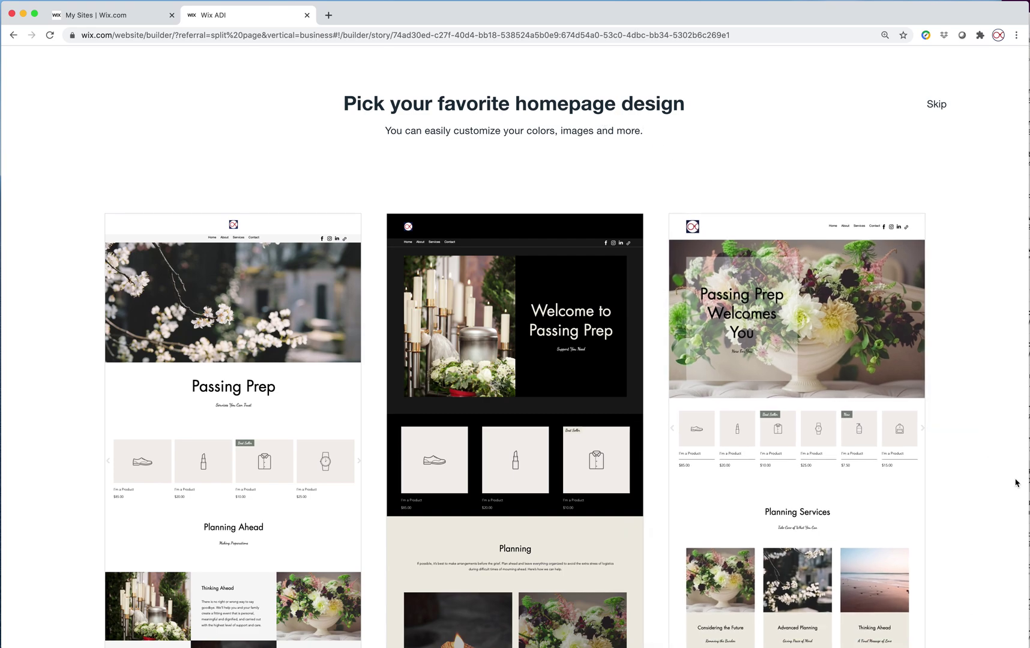
mouse_move(264, 444)
scroll(270, 426, "down", 2)
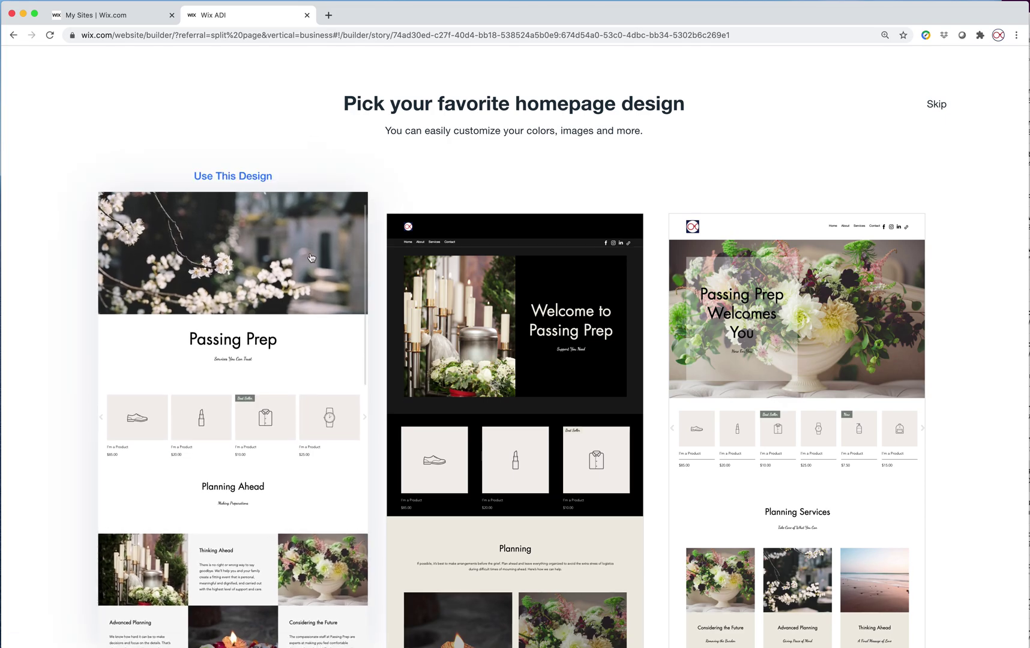
scroll(310, 258, "down", 3)
scroll(311, 258, "down", 2)
scroll(312, 258, "down", 3)
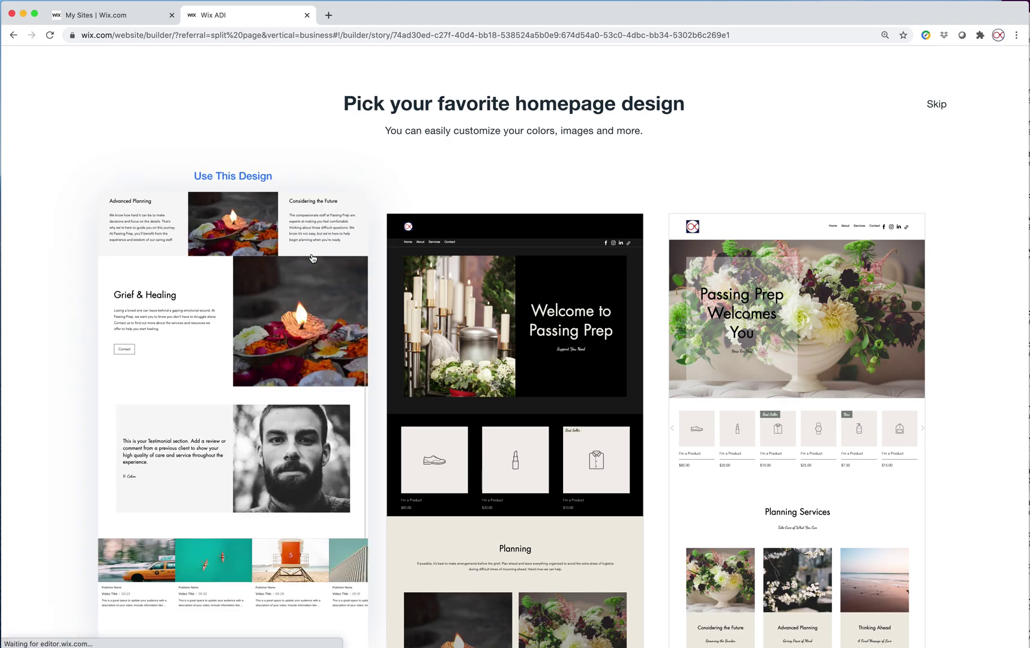
scroll(313, 257, "down", 4)
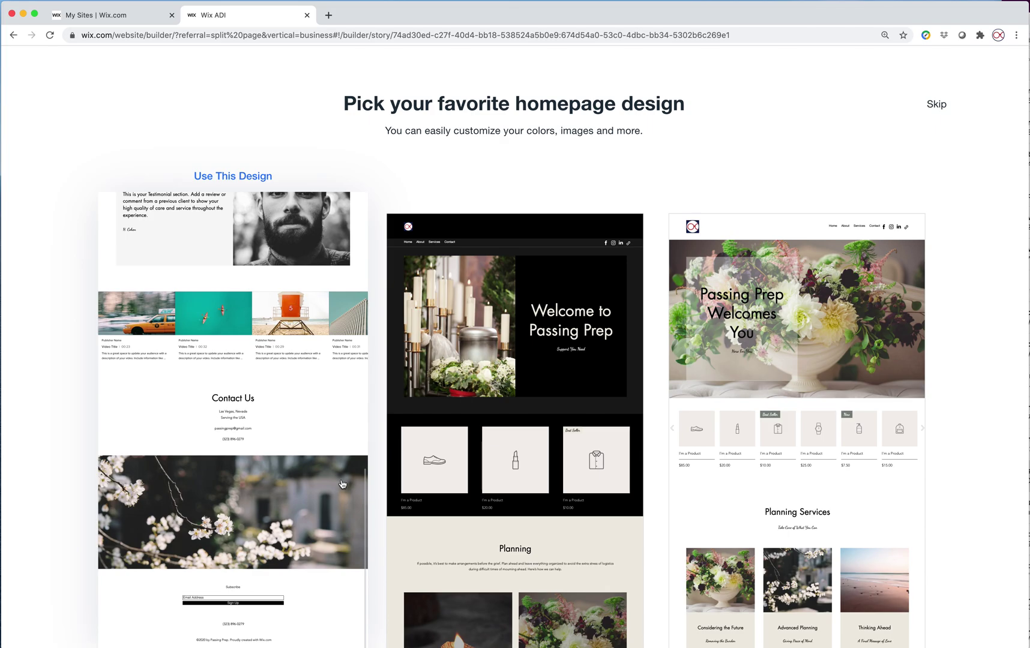
scroll(342, 484, "up", 10)
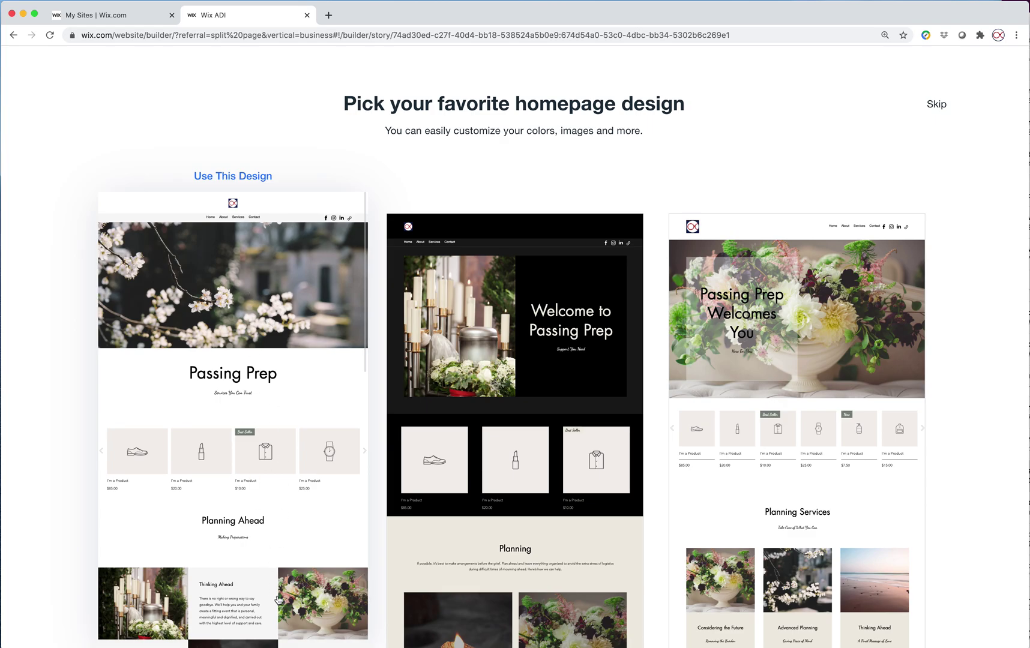
mouse_move(418, 248)
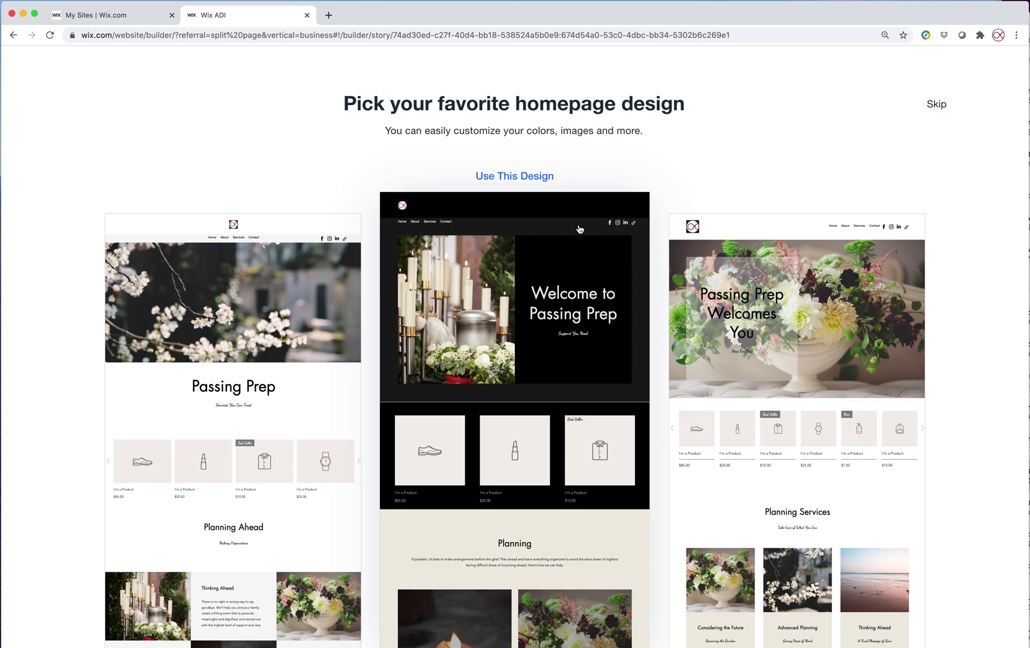
mouse_move(769, 234)
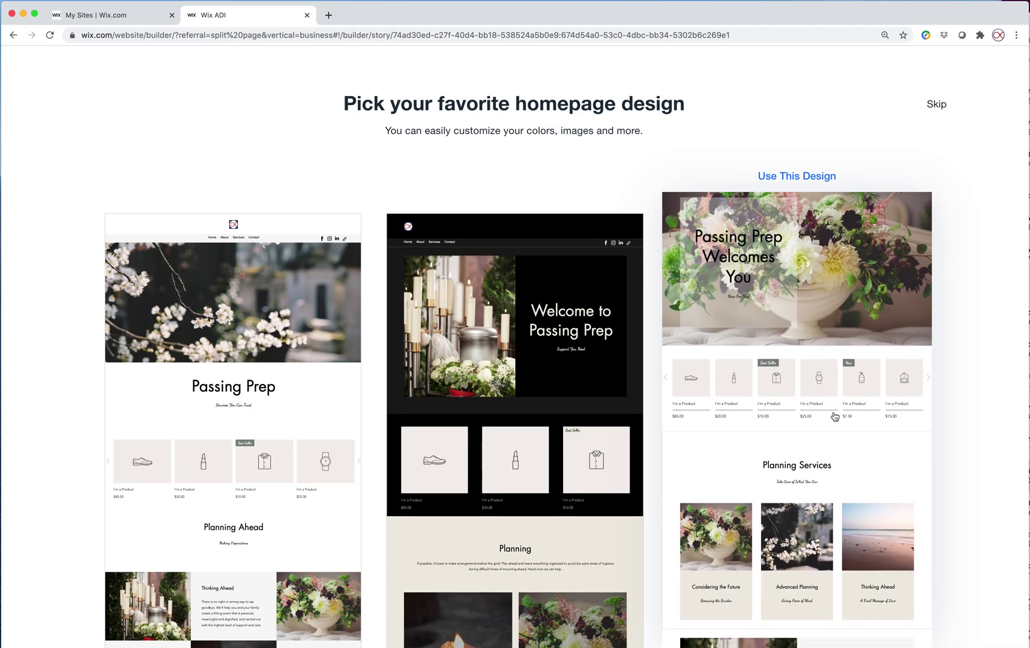
scroll(843, 420, "up", 2)
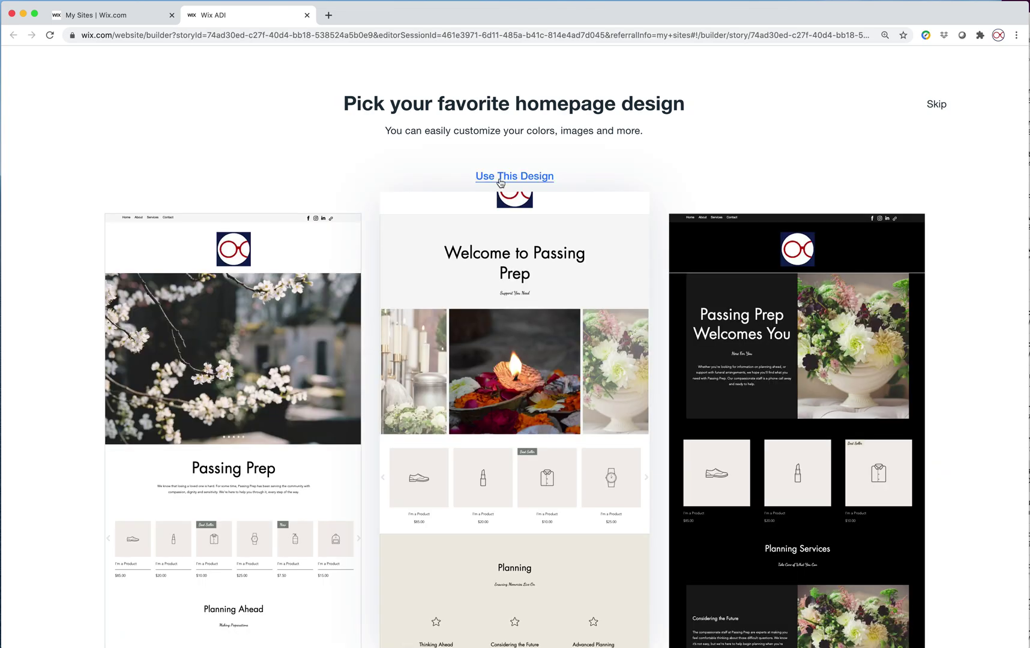
- Use the Welcome to Passing Prep design, add About Us, Services and Plan Ahead pages, and build the site
left_click(500, 178)
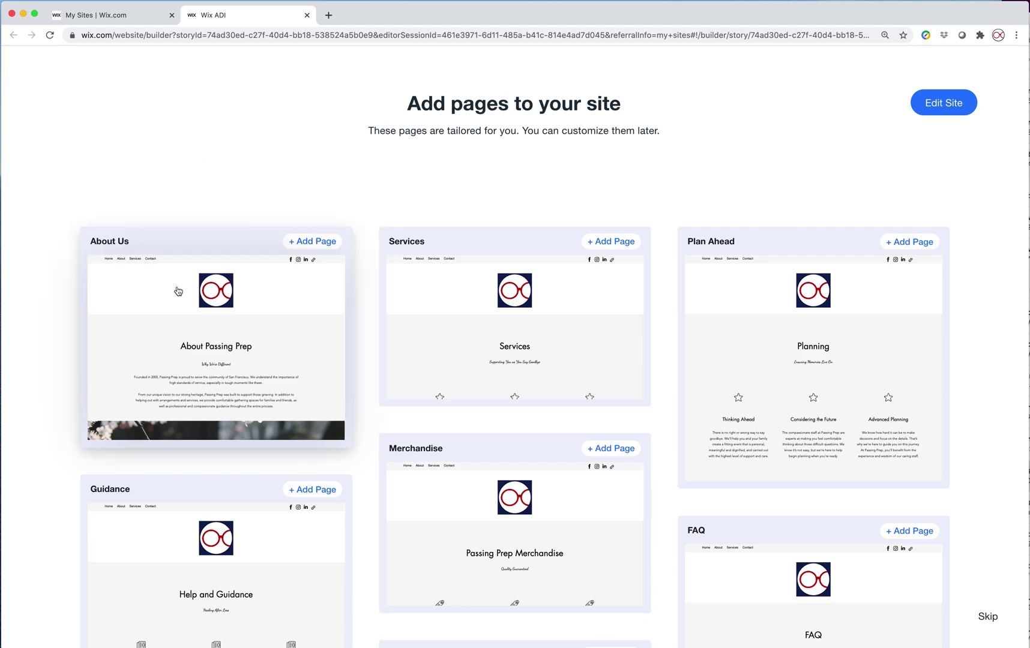
left_click(319, 232)
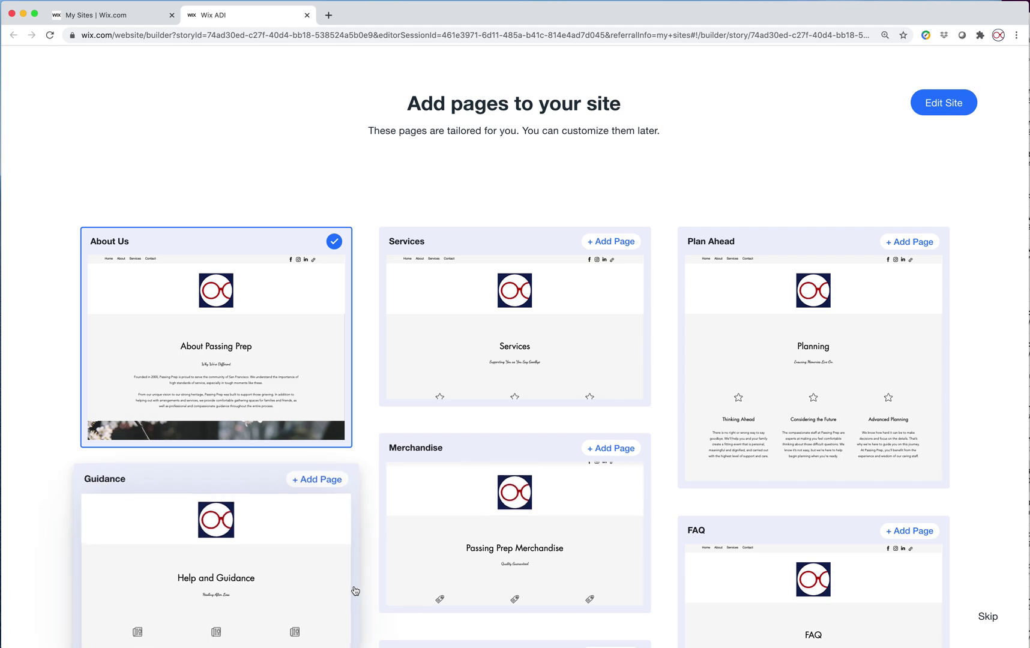
scroll(363, 540, "down", 1)
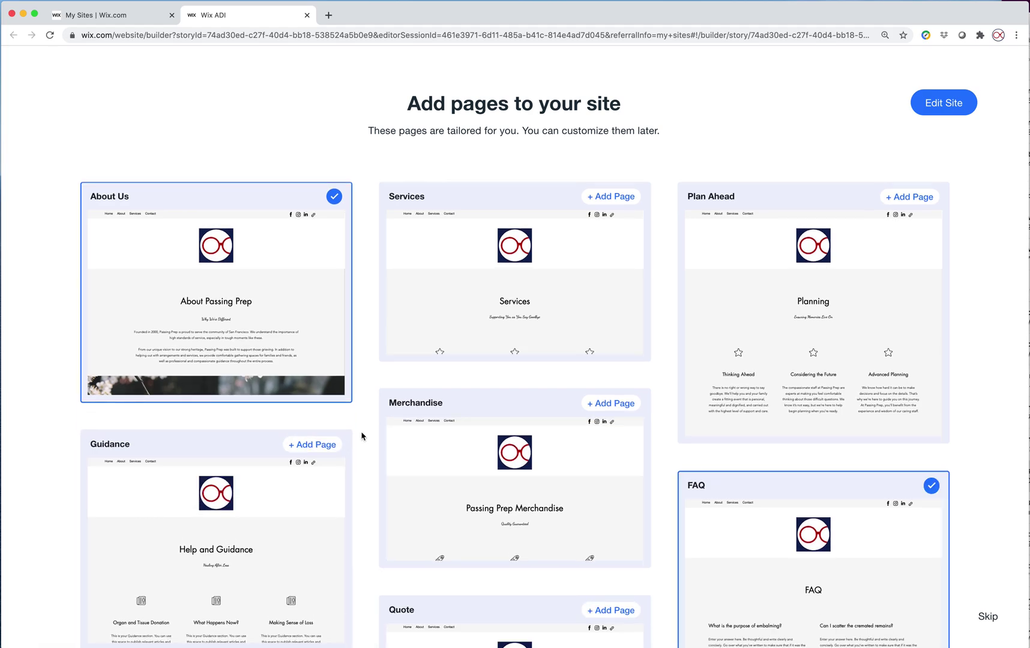
left_click(615, 193)
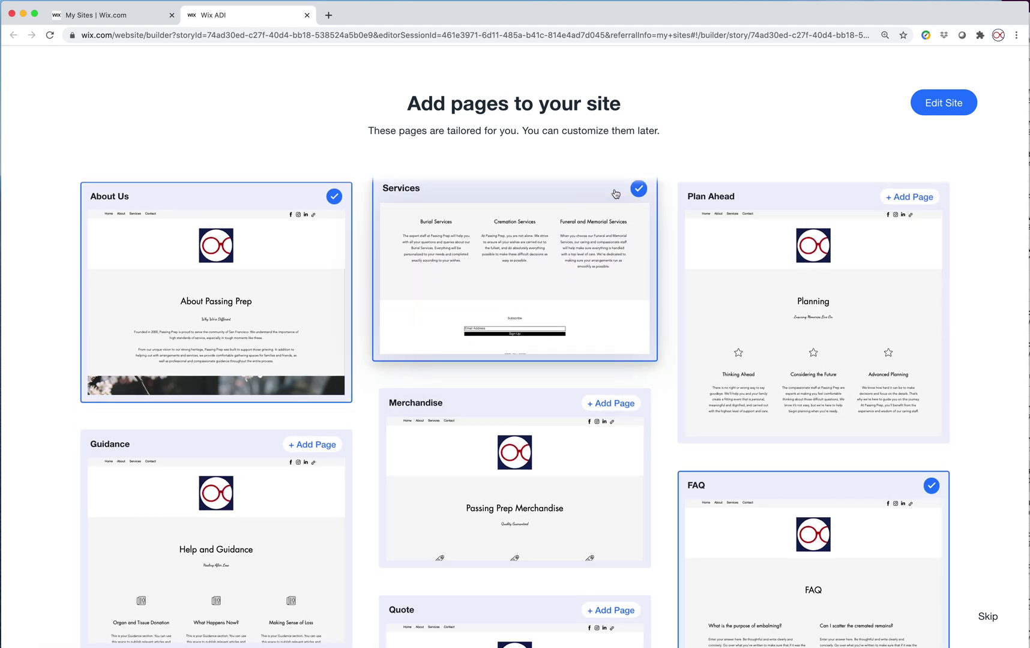
left_click(911, 186)
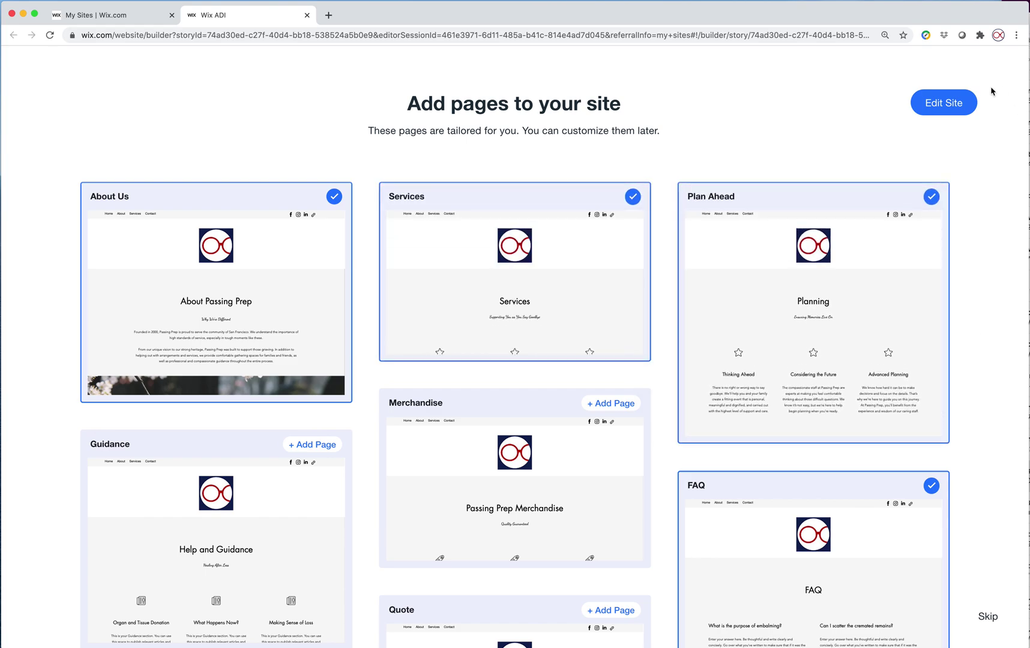
left_click(957, 102)
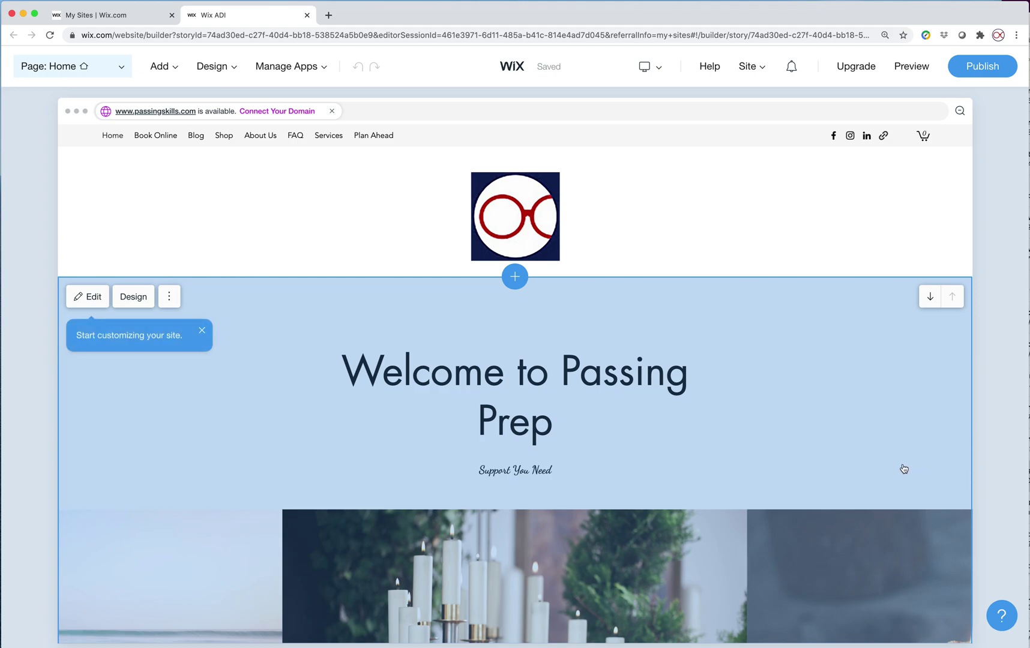
- Scroll through the new home page and check the site's page list in the Page menu
scroll(991, 346, "down", 5)
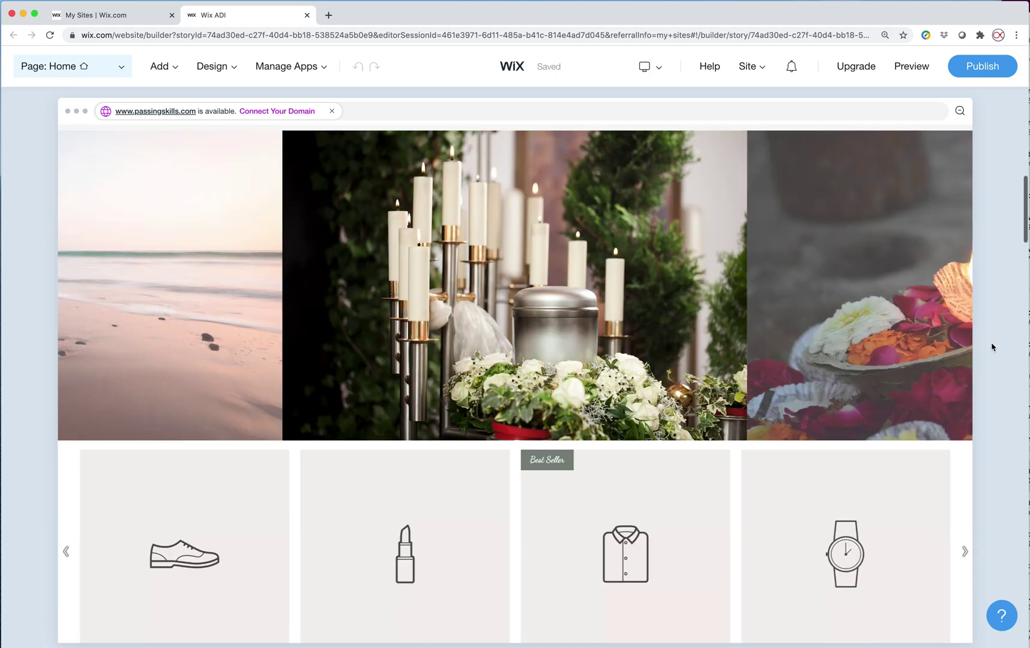
scroll(991, 346, "down", 2)
scroll(992, 347, "down", 10)
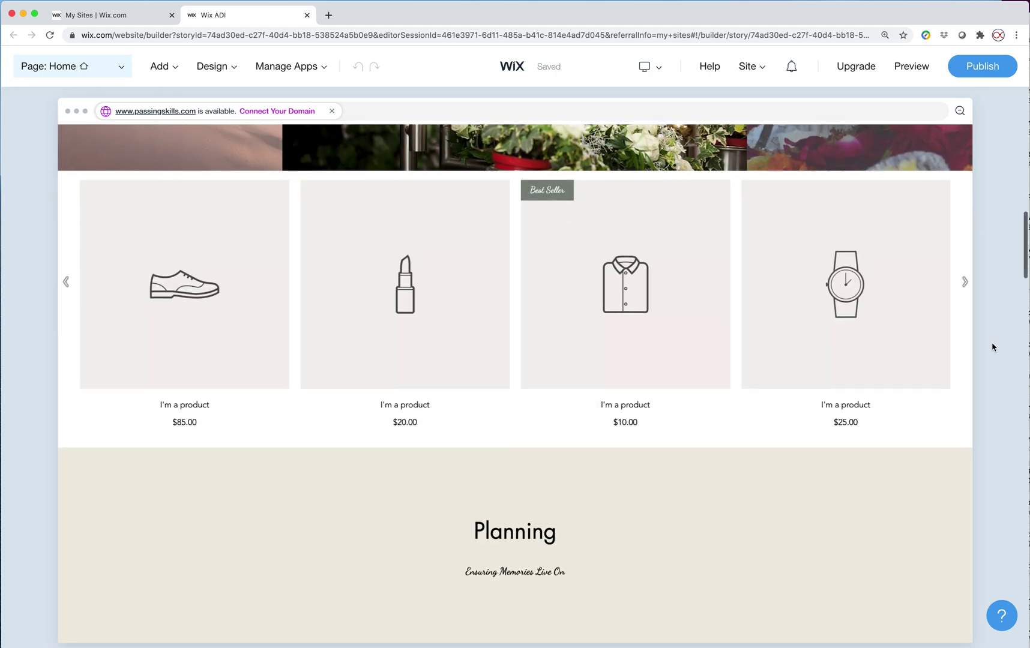
scroll(991, 346, "down", 5)
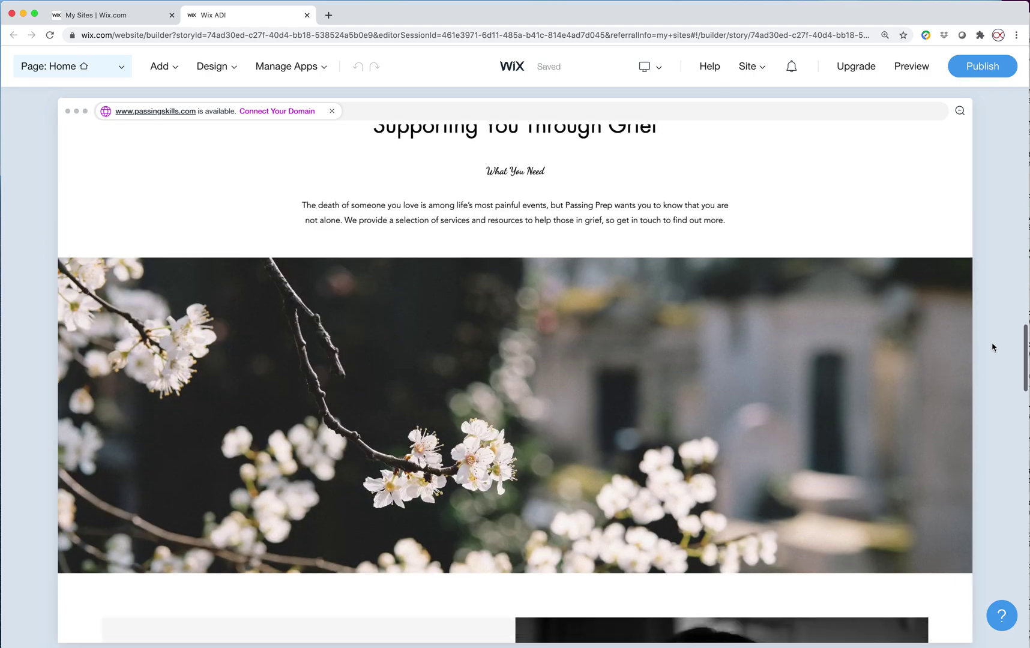
scroll(992, 346, "up", 20)
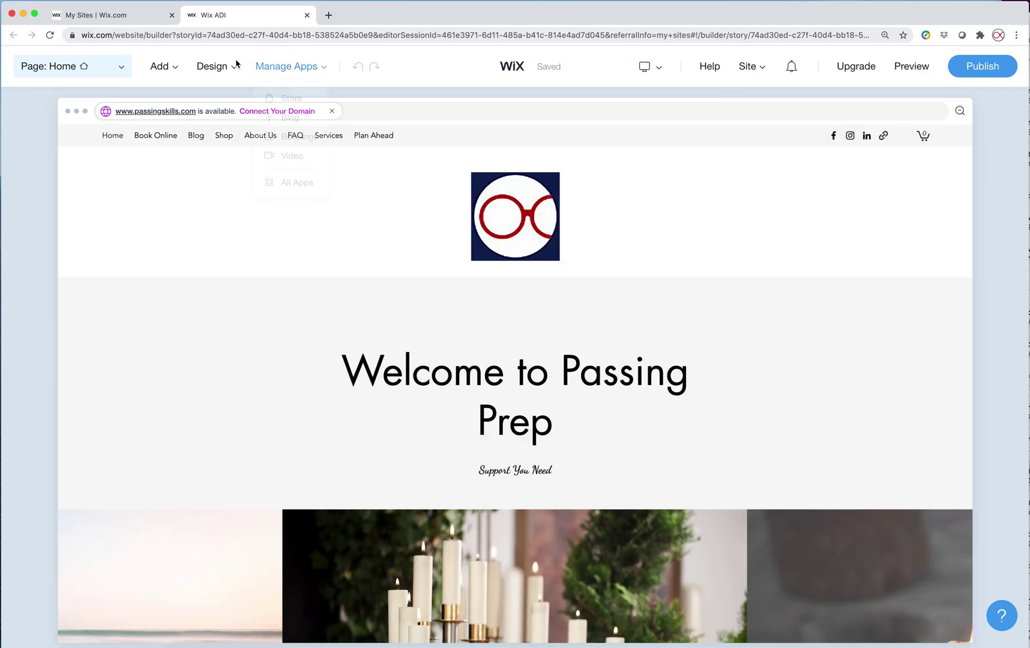
left_click(121, 66)
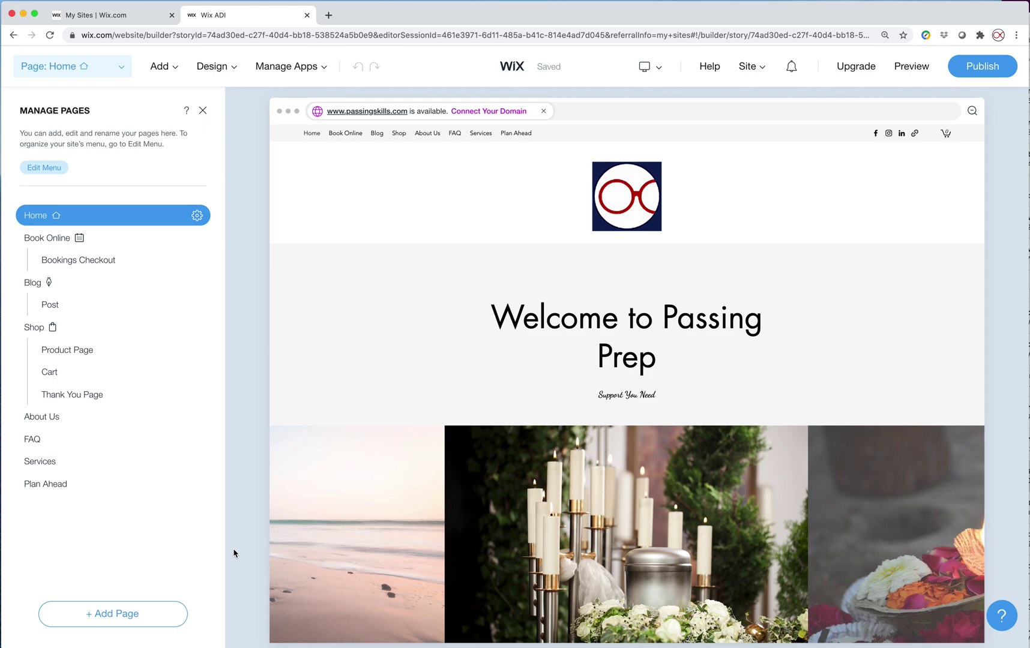
left_click(202, 110)
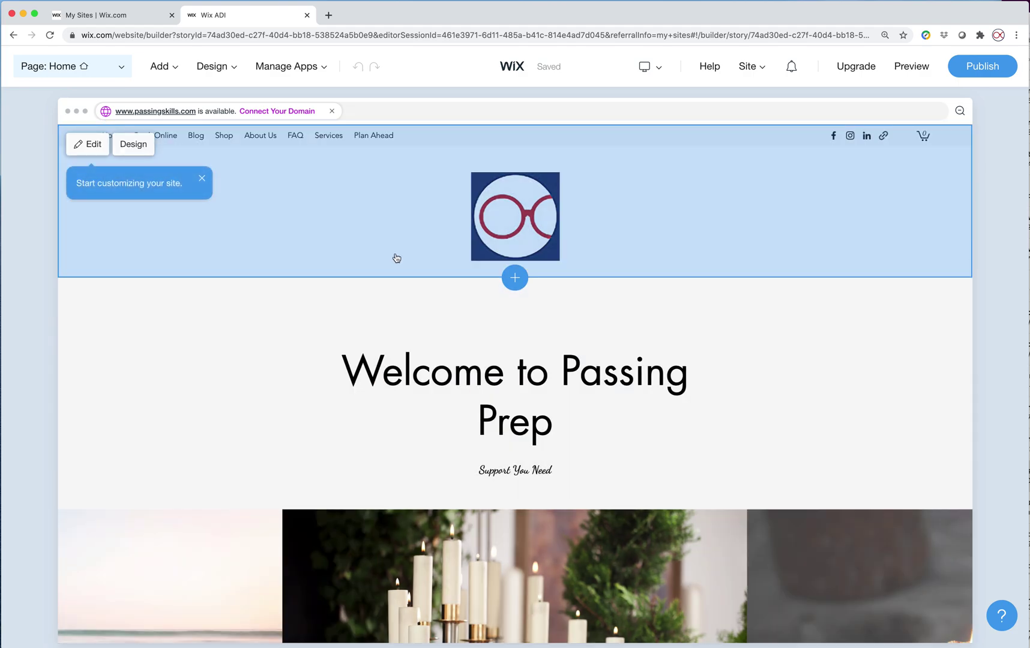
- Scroll through the site preview, then return to the hero section and bring up its design options
scroll(427, 410, "down", 7)
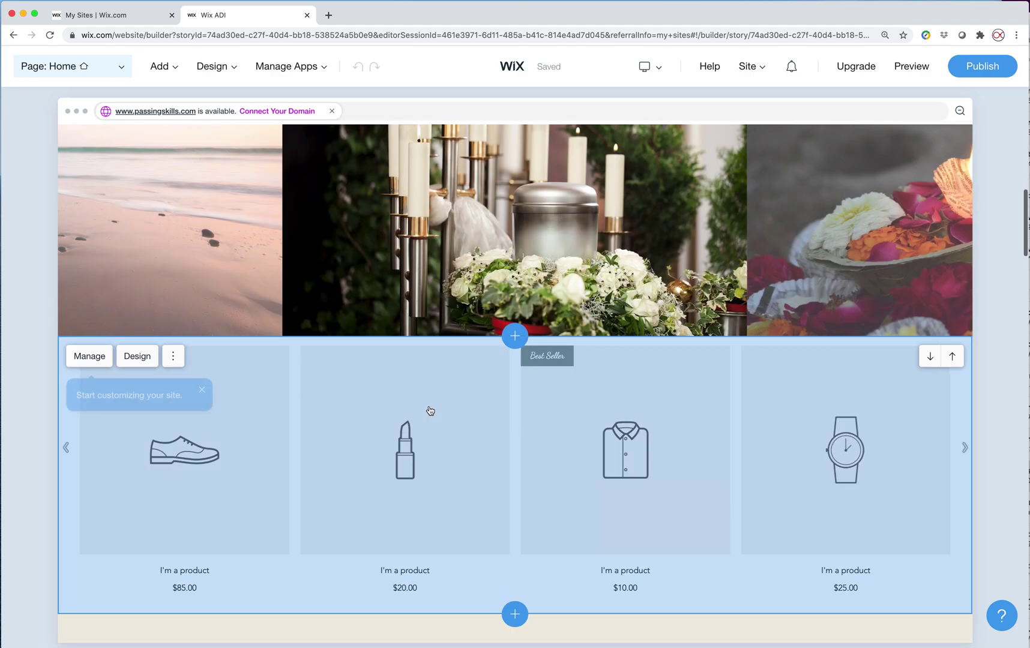
scroll(430, 411, "down", 6)
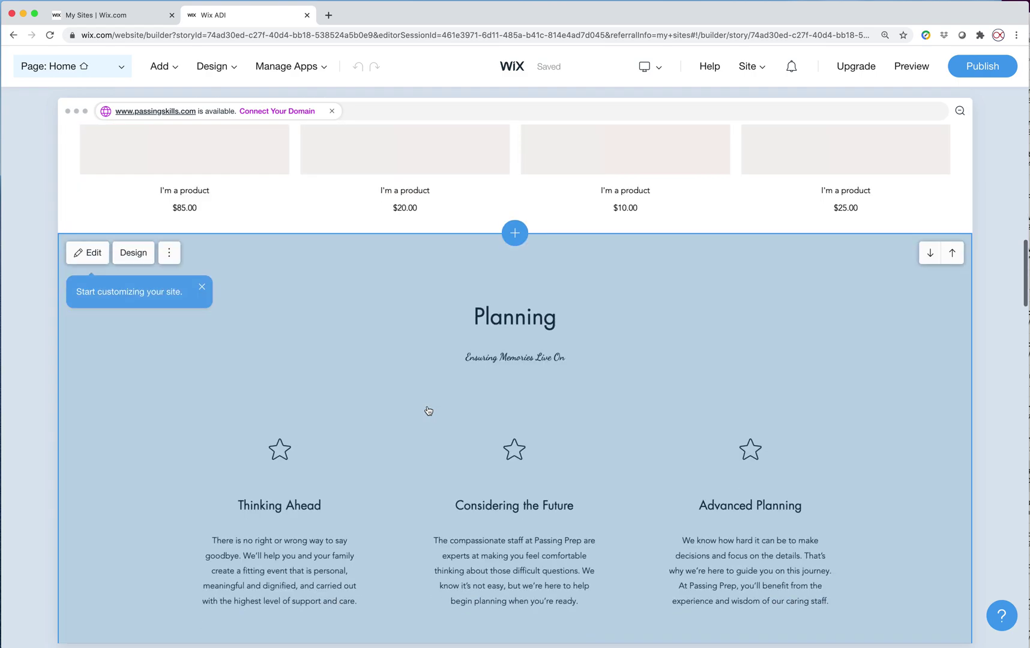
scroll(428, 411, "down", 6)
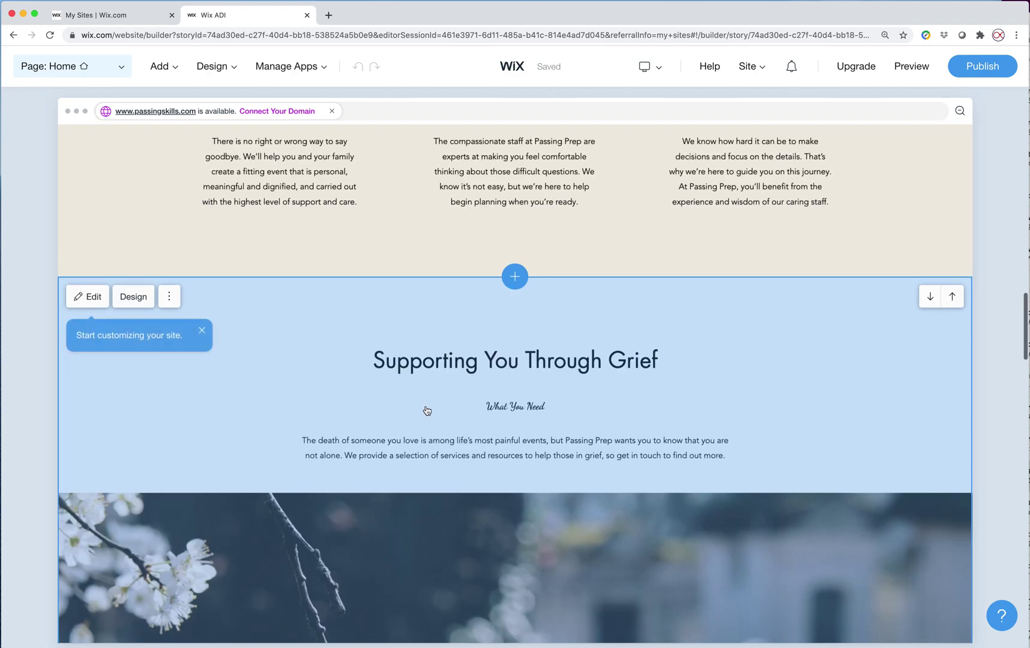
scroll(426, 410, "down", 7)
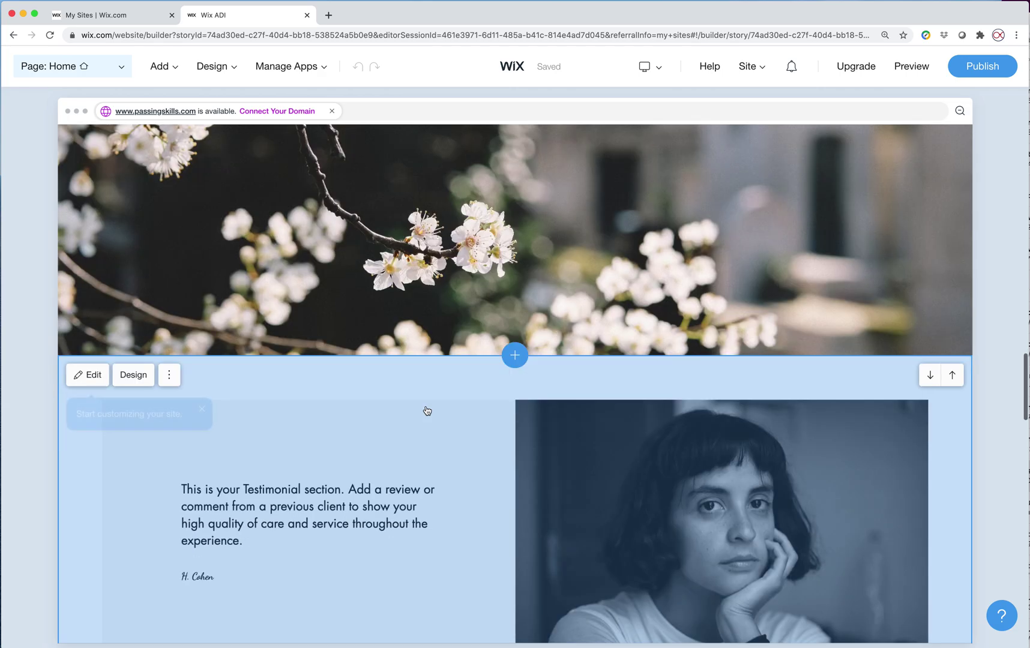
scroll(427, 411, "down", 8)
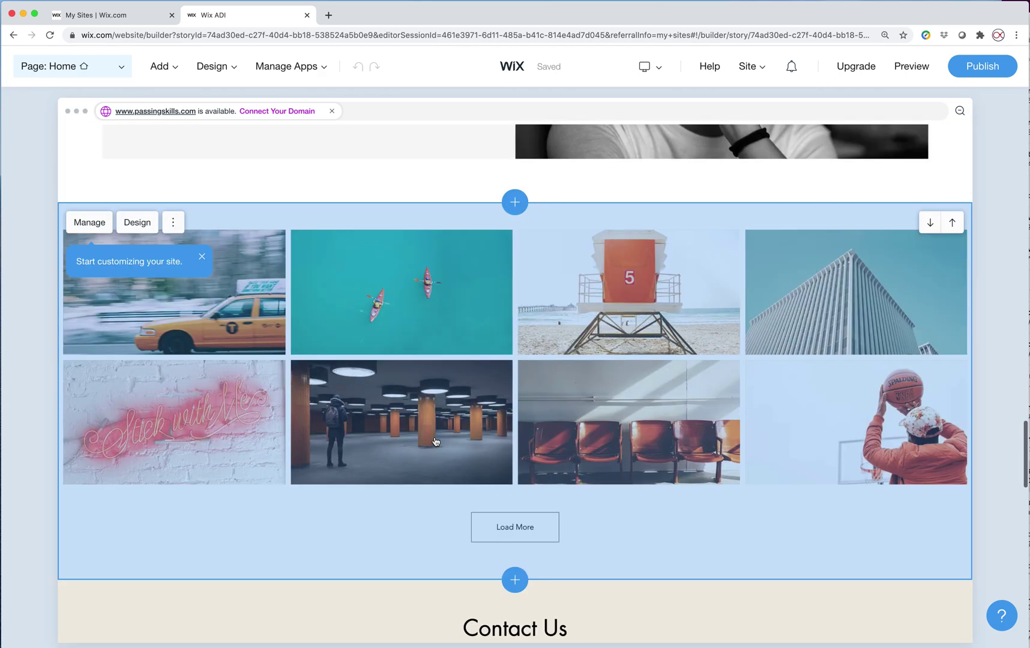
scroll(435, 441, "down", 8)
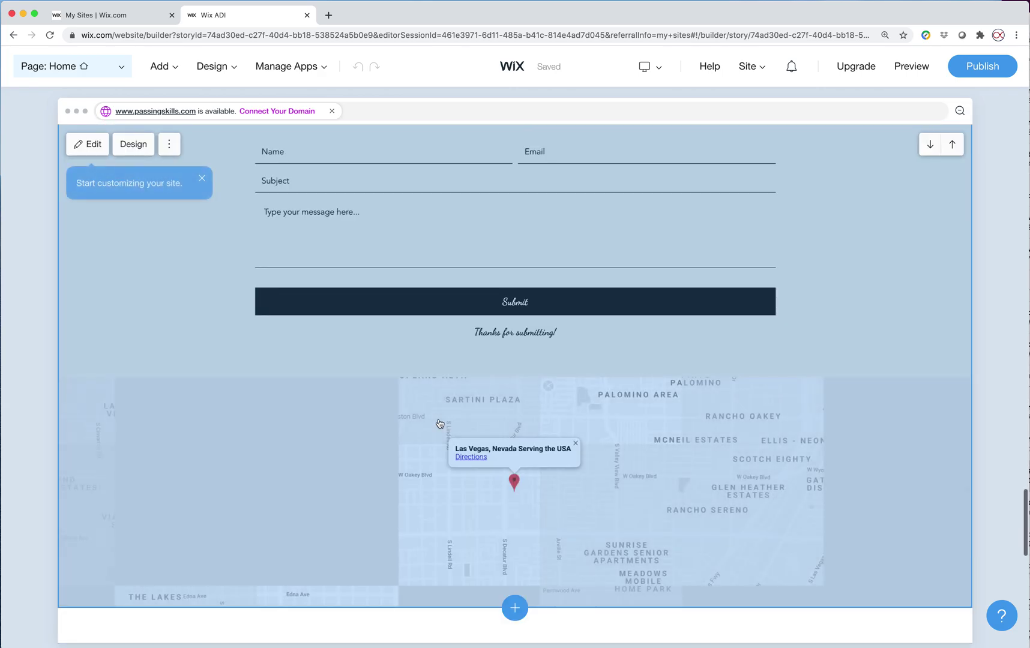
scroll(439, 424, "down", 7)
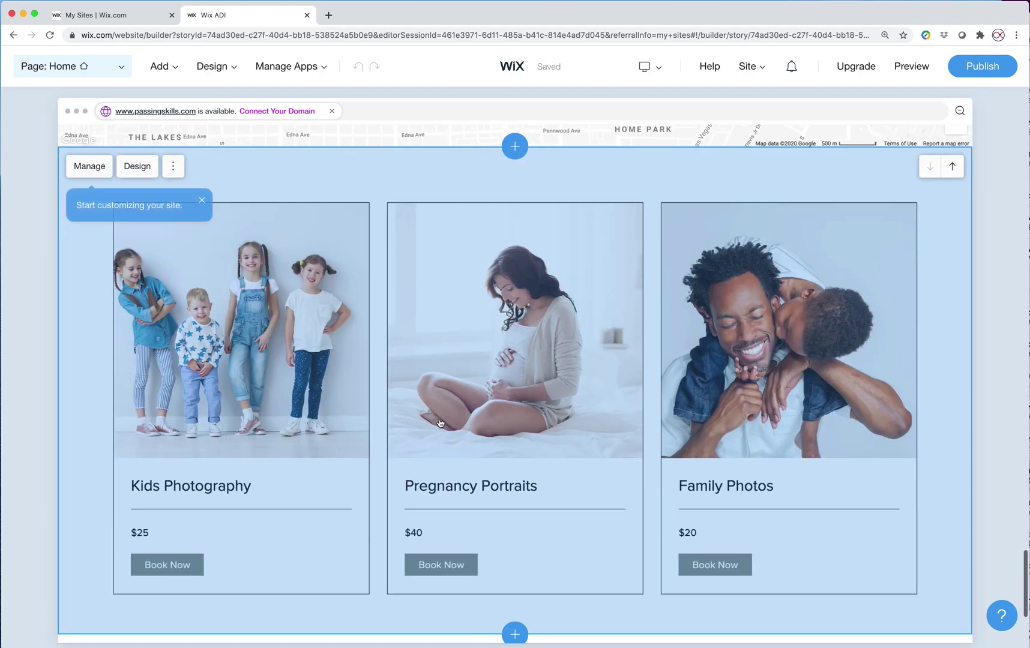
scroll(440, 422, "down", 3)
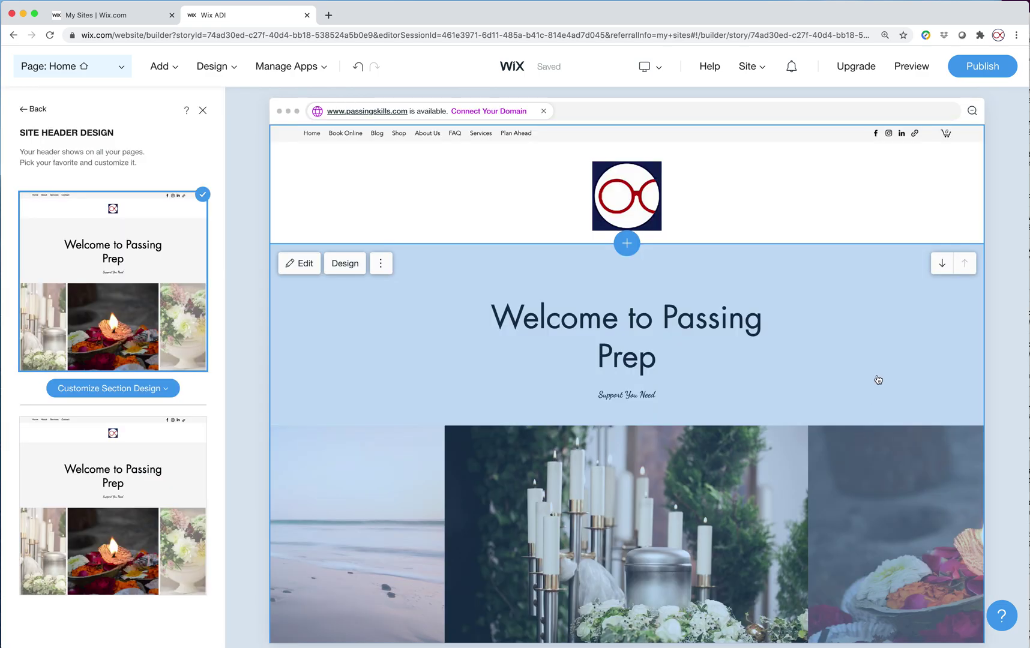
scroll(877, 379, "down", 2)
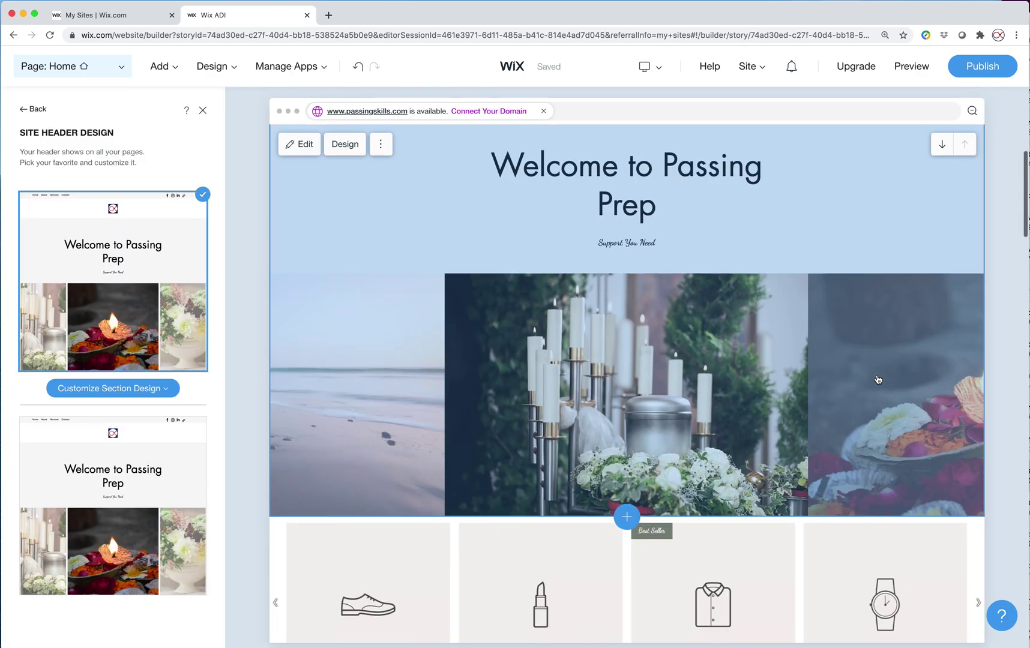
scroll(877, 384, "up", 1)
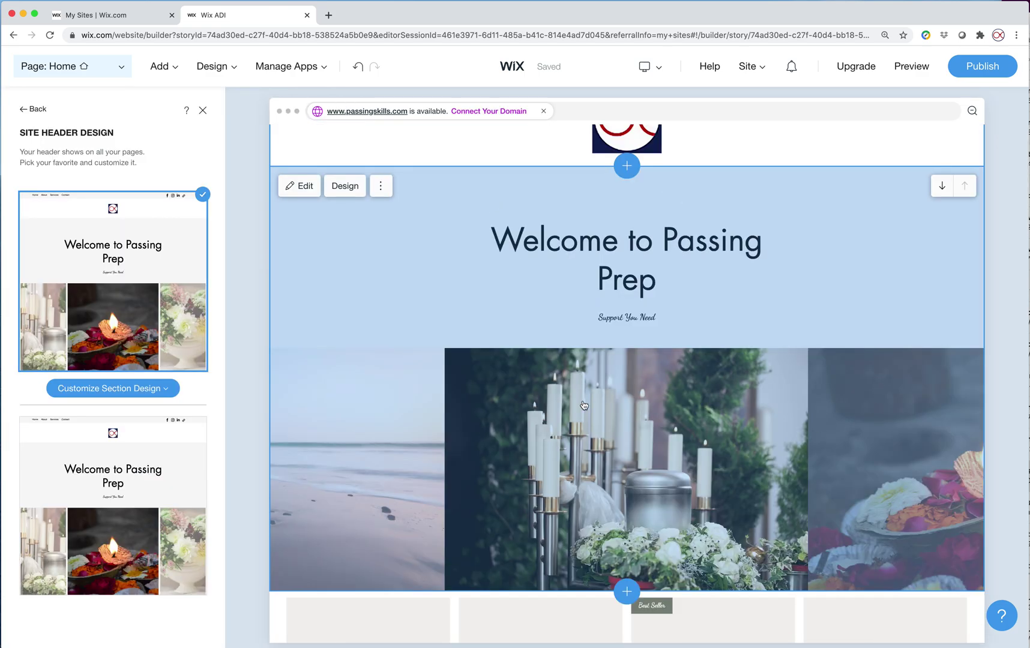
left_click(380, 186)
- Switch the Welcome to Passing Prep hero to the full-width dark candle-photo layout with the title on the right
left_click(474, 265)
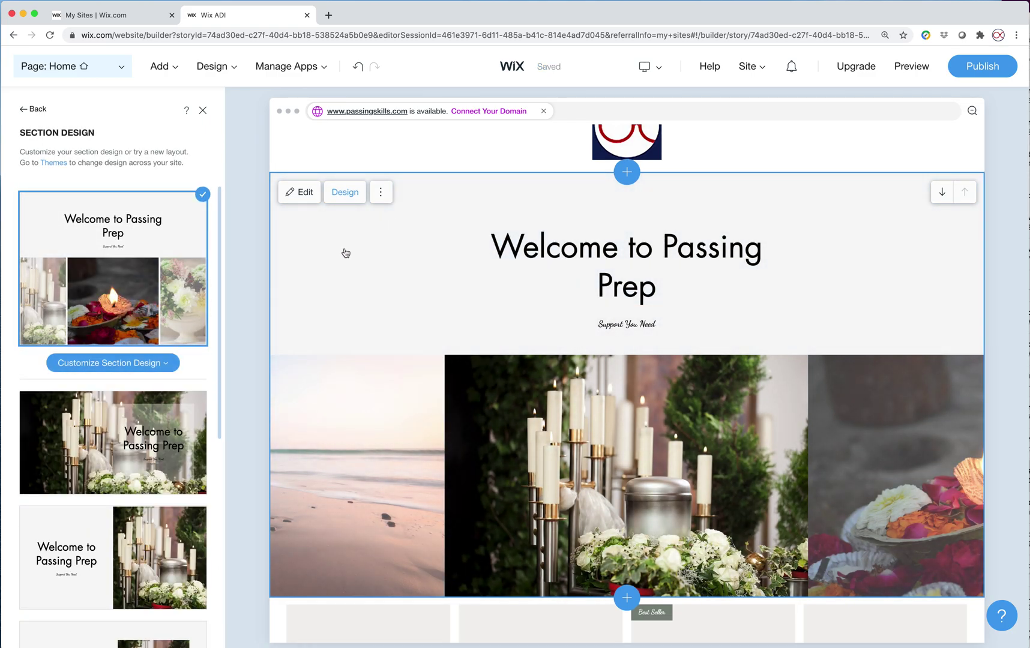
mouse_move(180, 447)
scroll(180, 447, "down", 10)
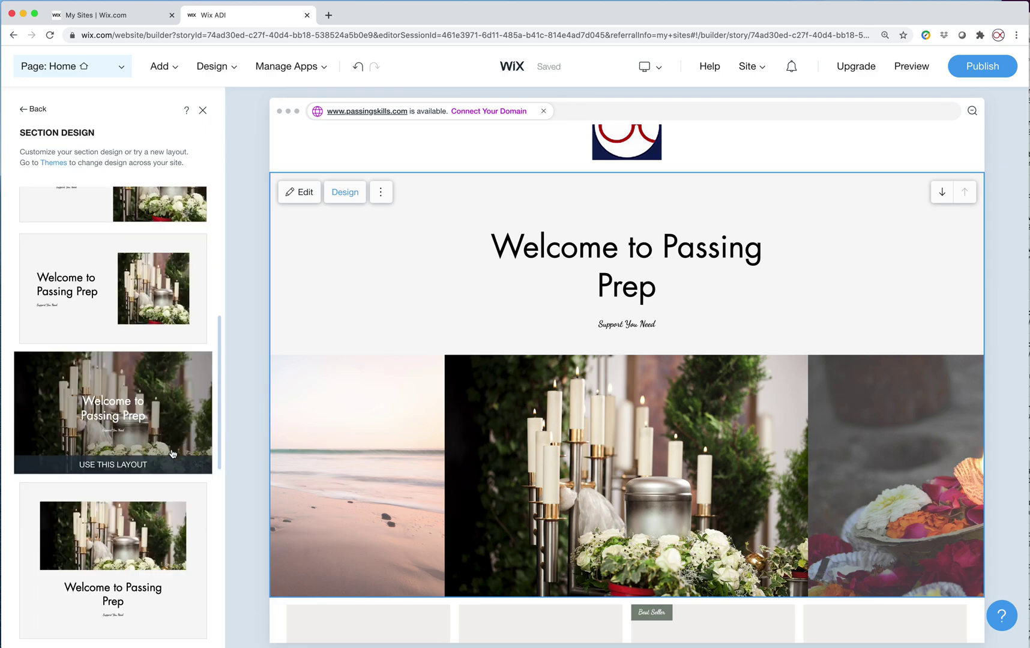
scroll(180, 437, "down", 4)
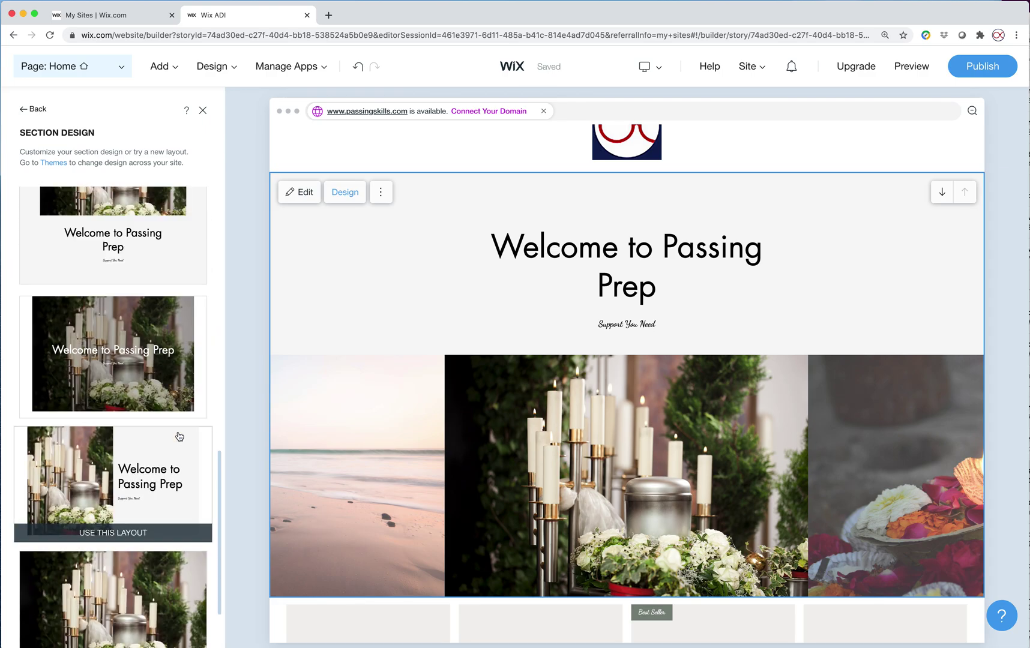
scroll(179, 436, "down", 3)
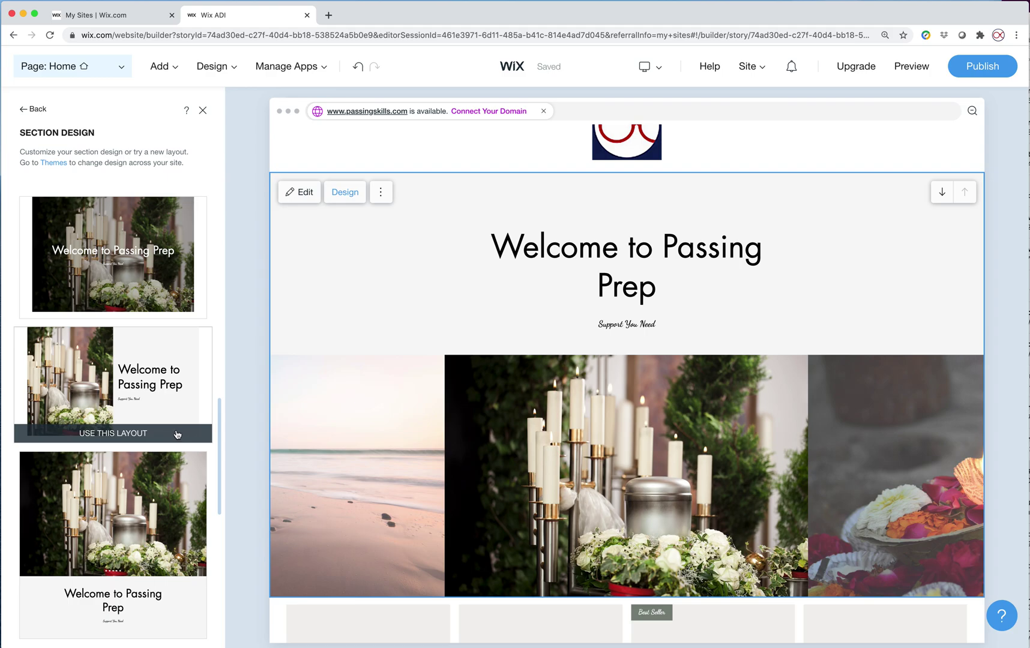
scroll(177, 434, "up", 5)
scroll(178, 434, "up", 10)
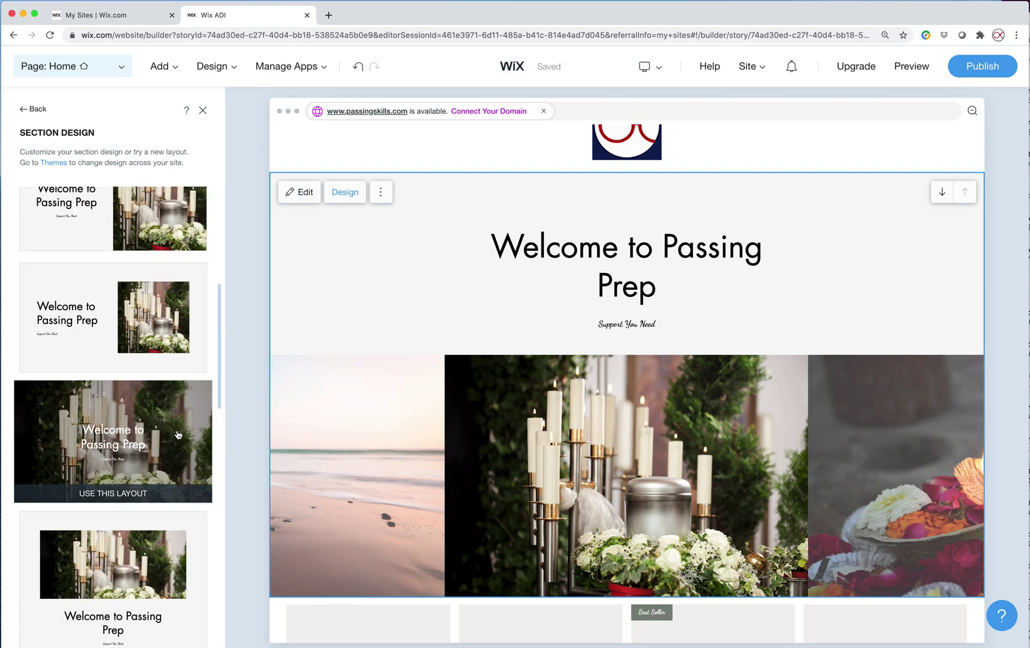
scroll(177, 434, "up", 8)
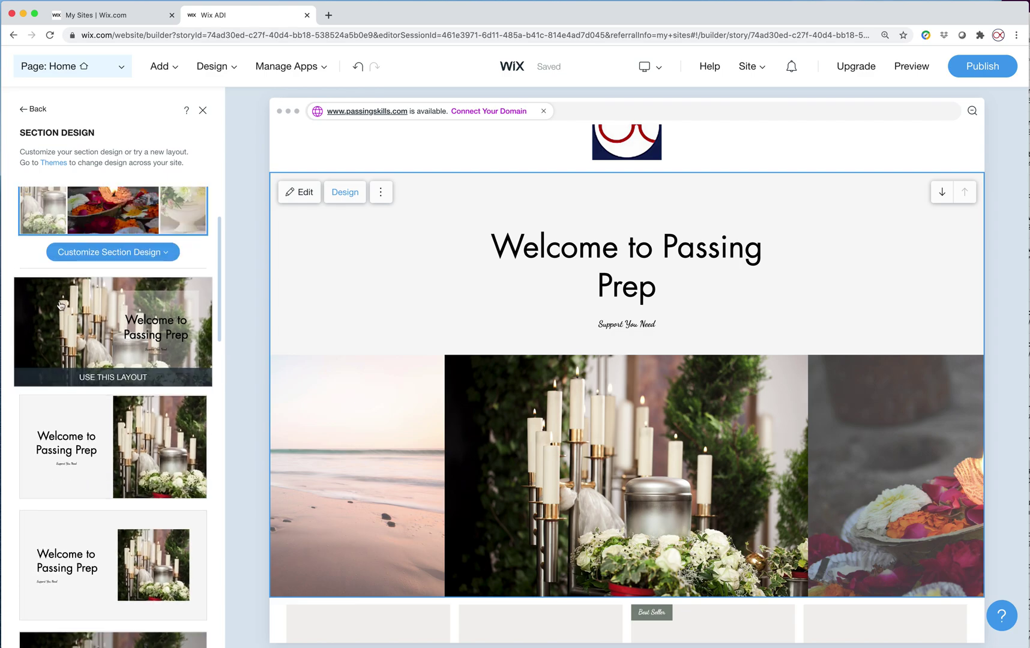
left_click(78, 336)
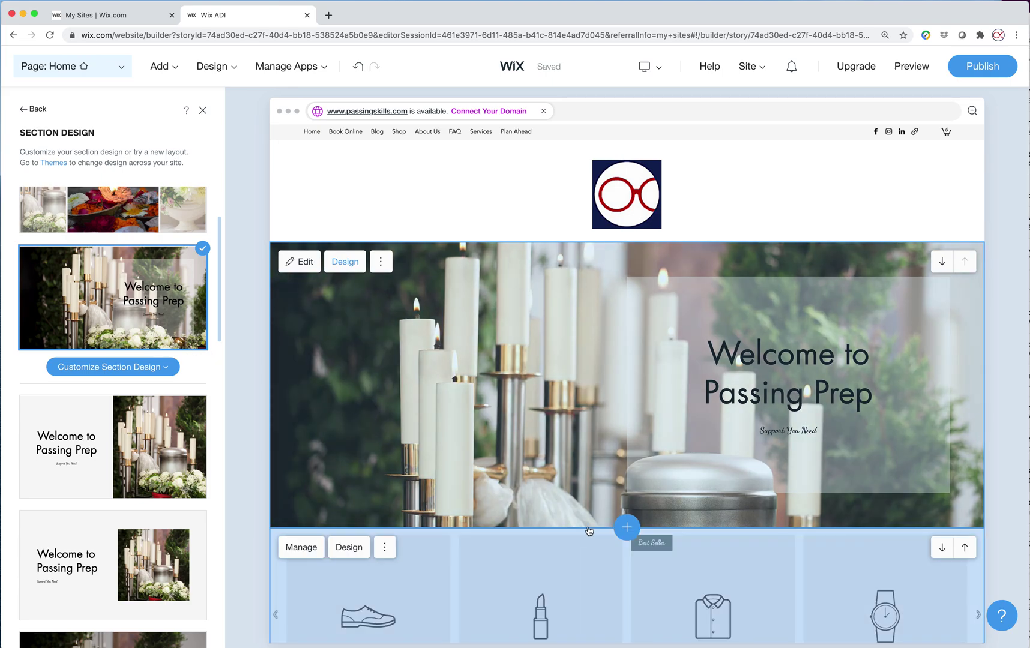
scroll(705, 476, "down", 2)
- Move the product slider section down so it sits below the Planning section
scroll(705, 475, "down", 4)
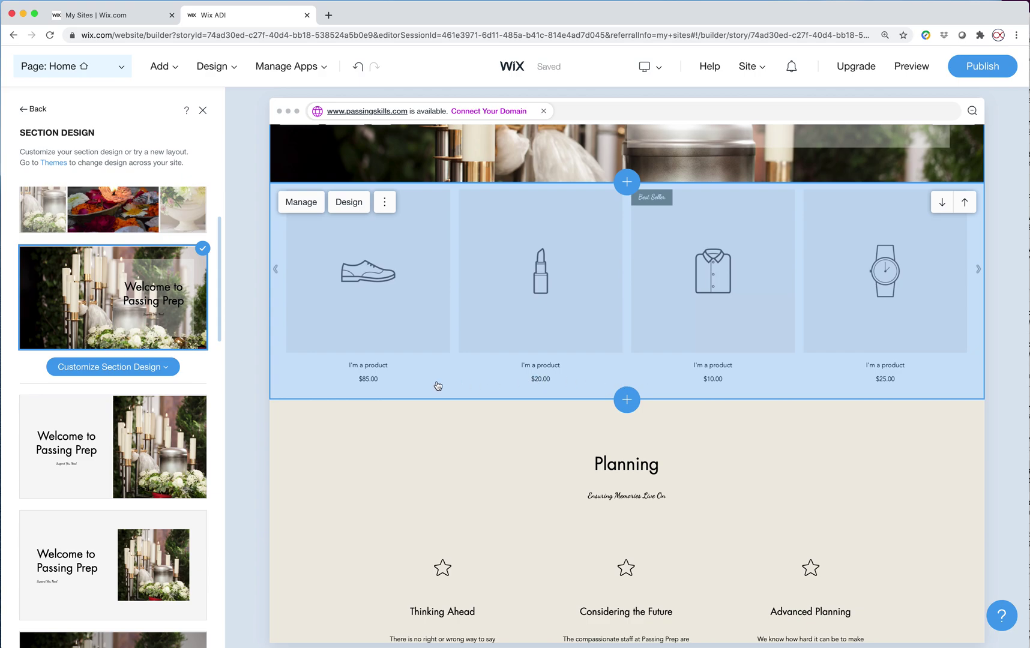
left_click(437, 385)
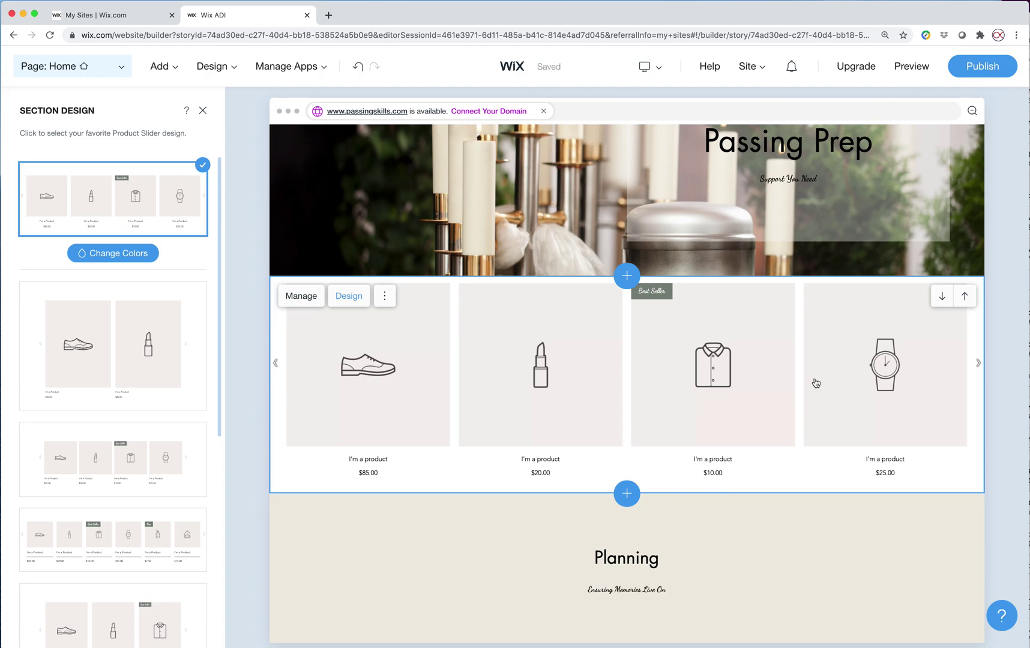
left_click(942, 297)
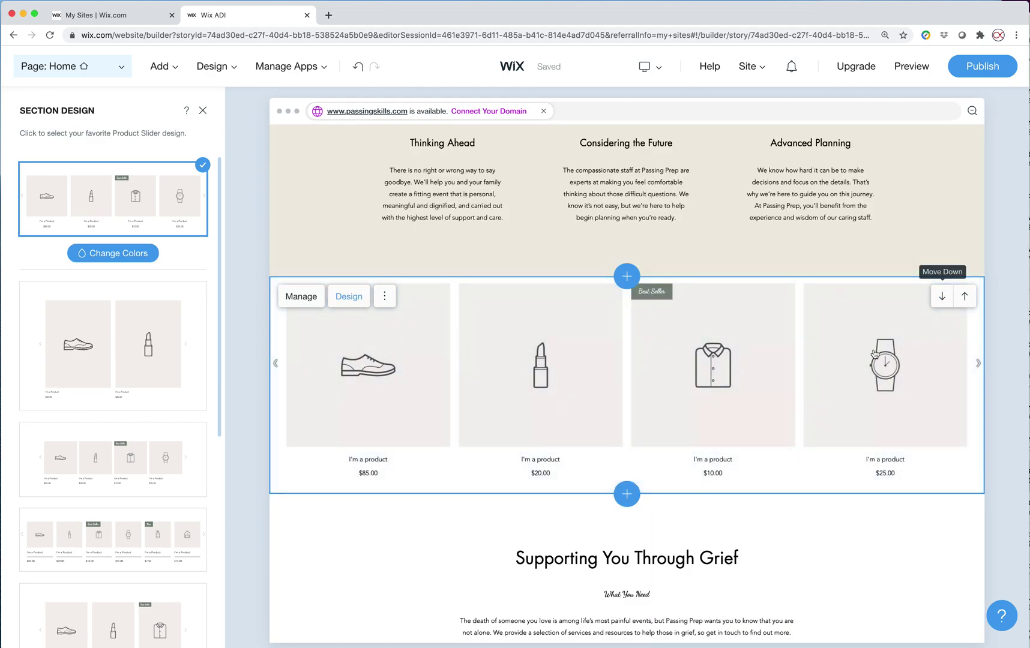
scroll(820, 432, "down", 10)
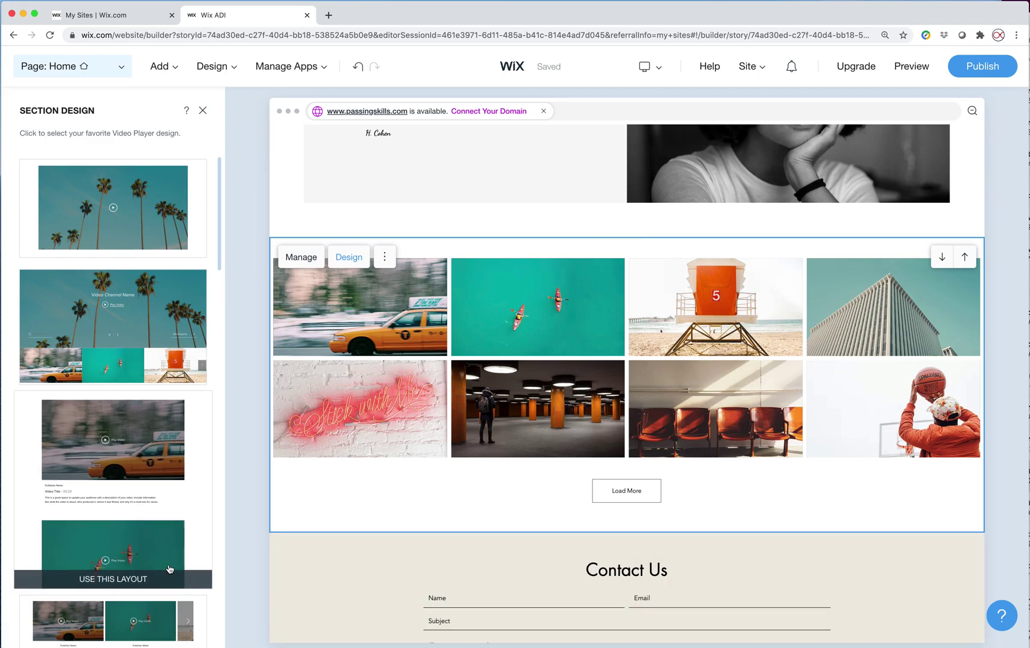
- Restyle the video gallery as the full-width palm-tree Video Channel banner with a Watch Now link
scroll(168, 568, "down", 4)
scroll(169, 568, "down", 2)
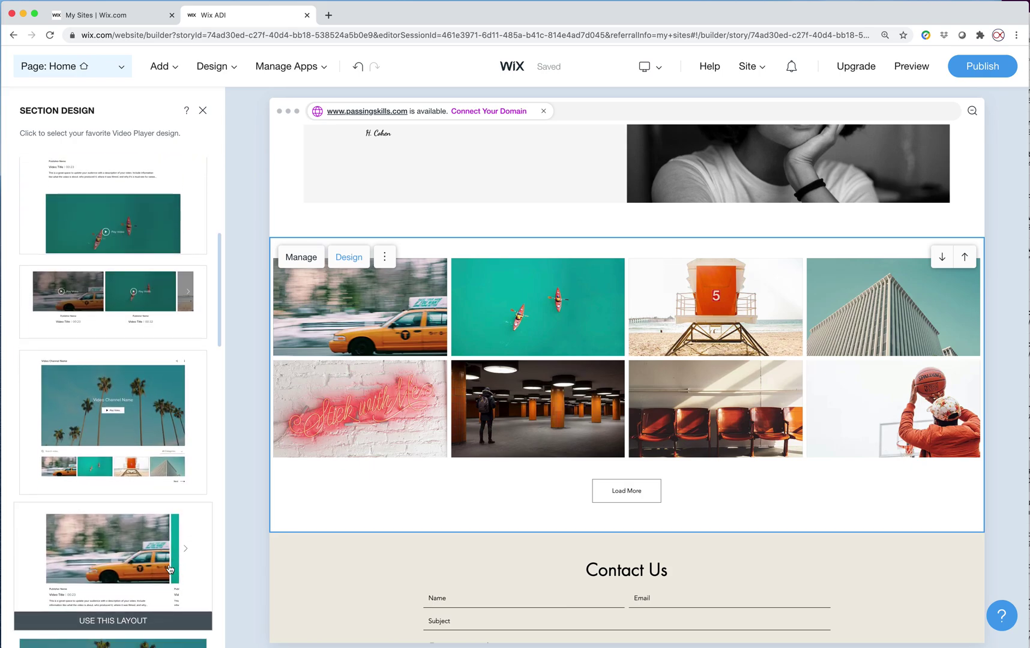
left_click(150, 425)
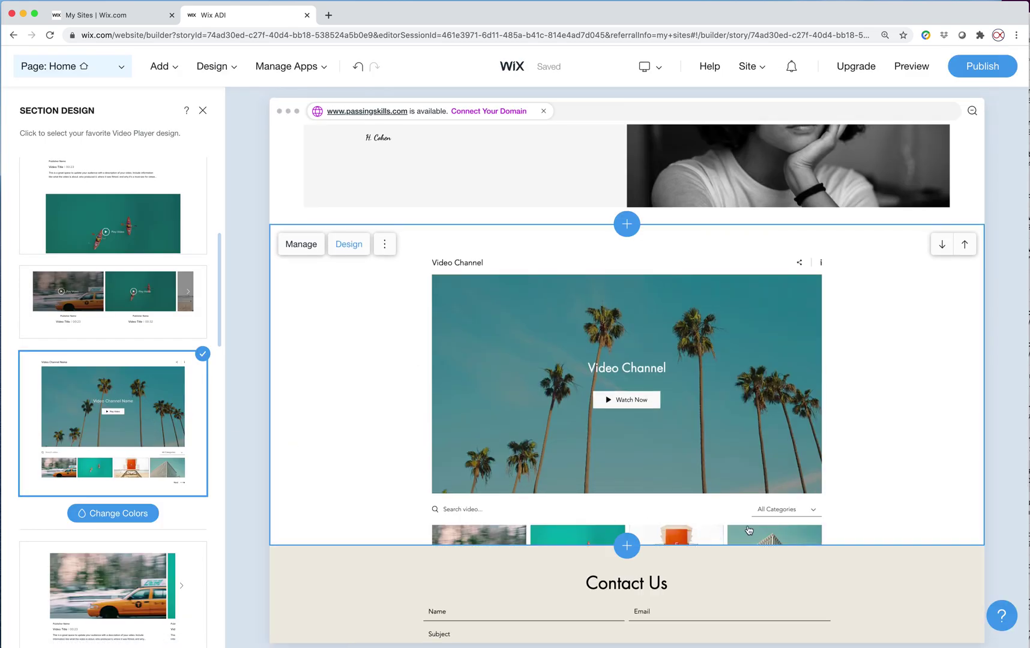
scroll(848, 593, "down", 2)
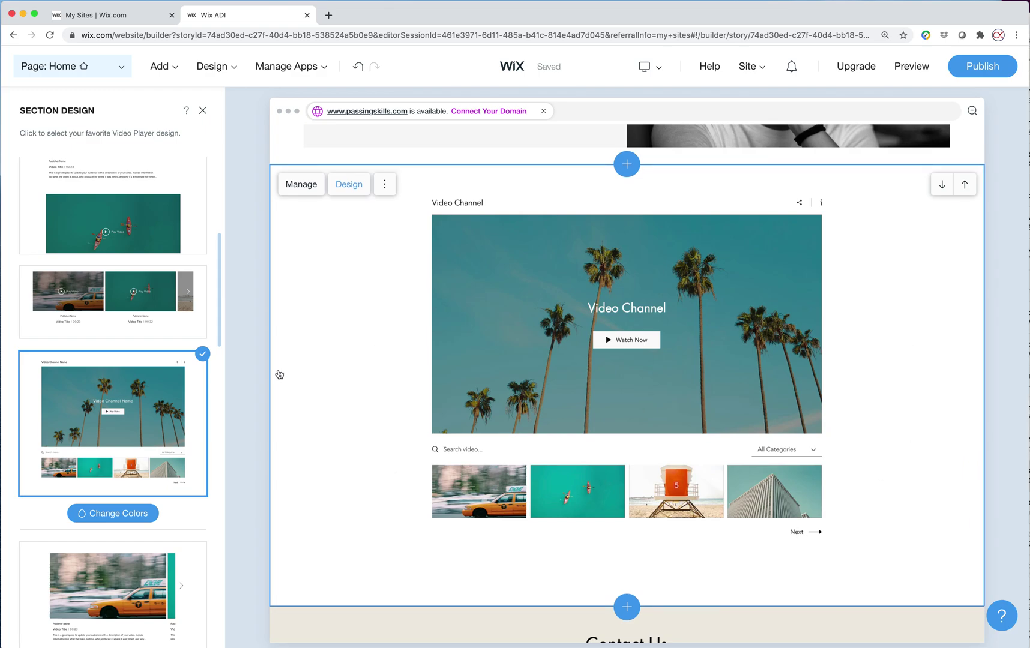
scroll(191, 527, "down", 3)
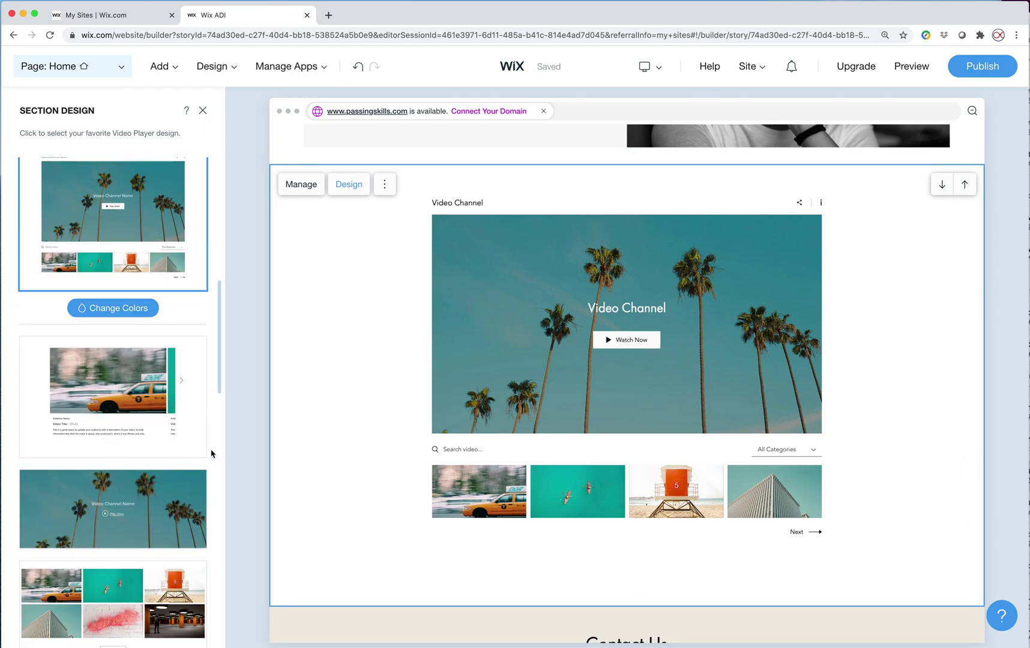
scroll(211, 454, "down", 5)
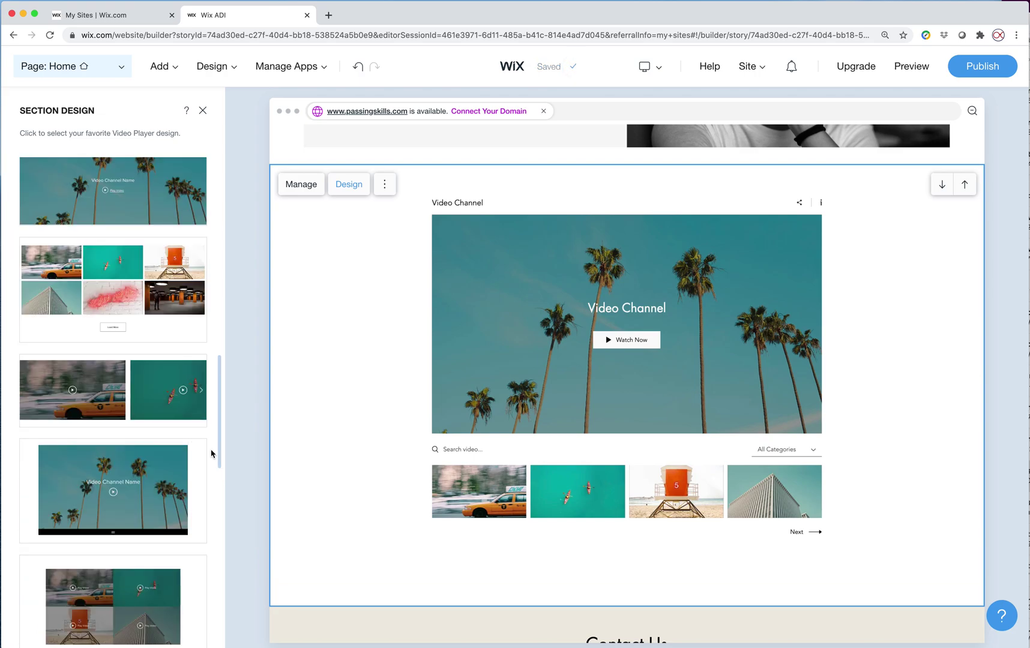
scroll(211, 453, "up", 1)
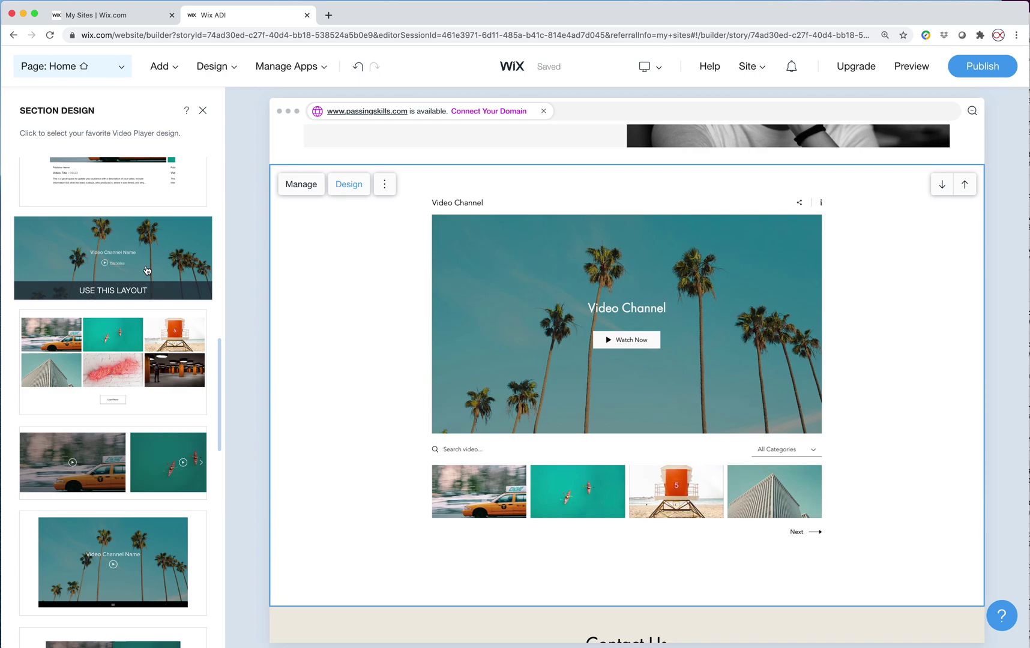
left_click(146, 269)
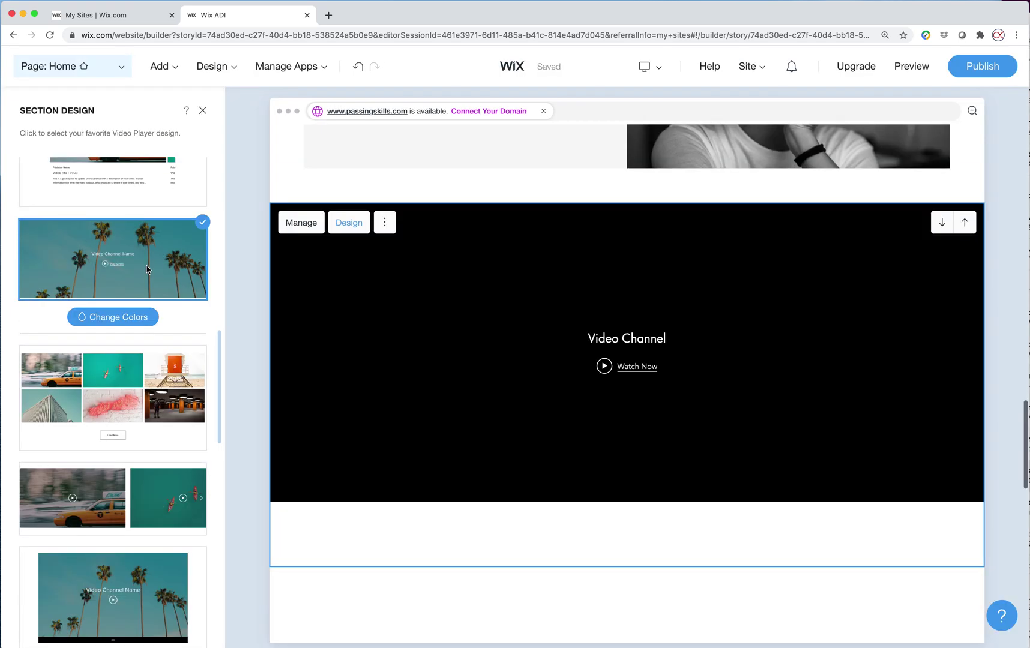
scroll(431, 495, "up", 1)
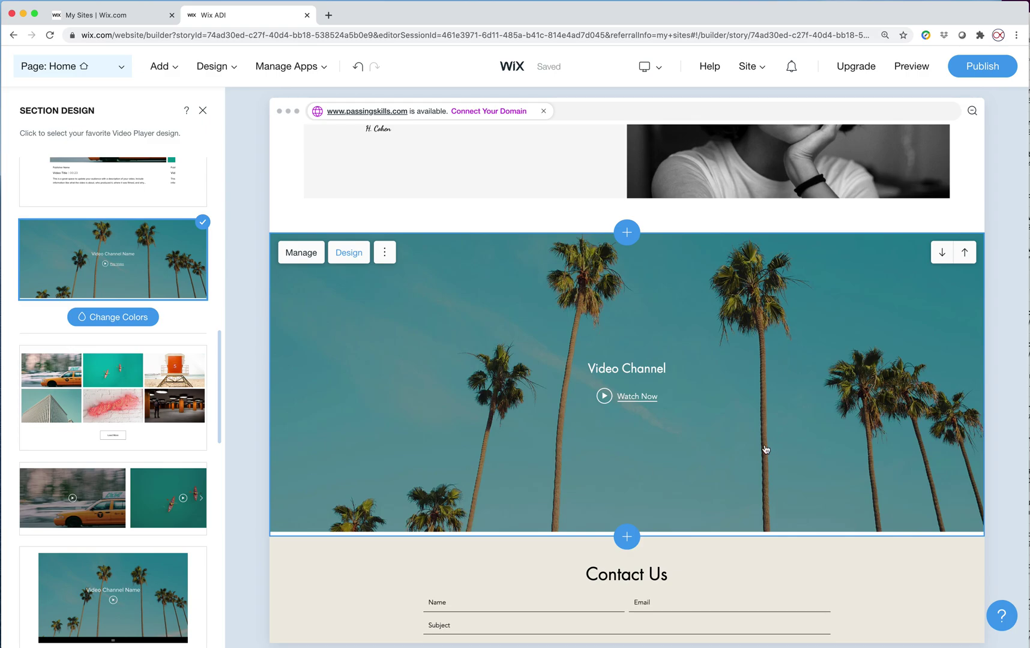
scroll(765, 448, "down", 7)
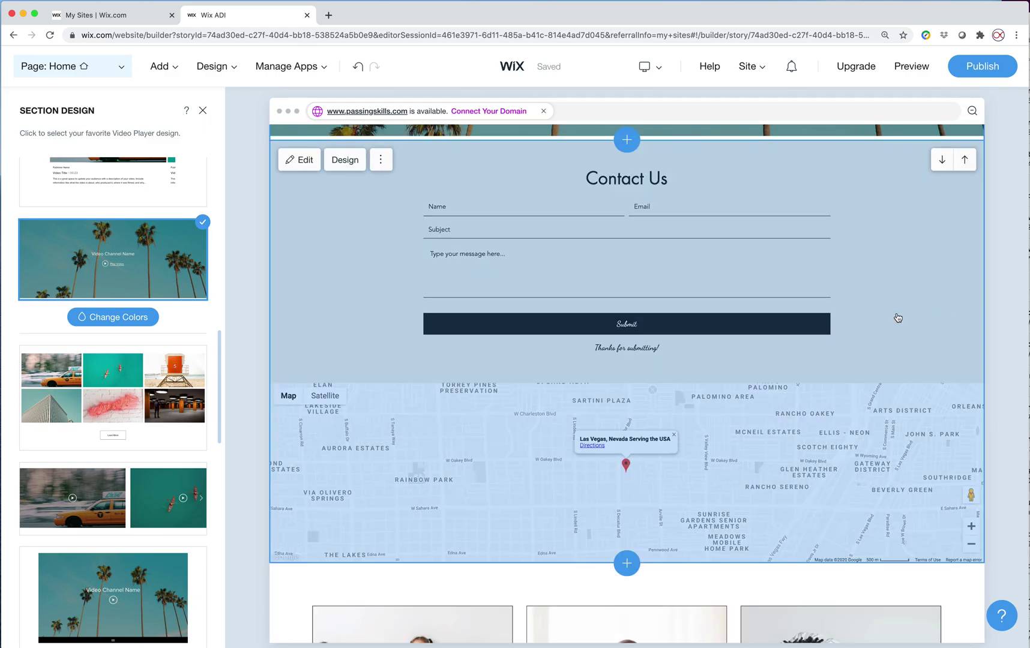
- Turn on Phone Number, Site Email, Address and Social Accounts in the Contact Us section
left_click(897, 316)
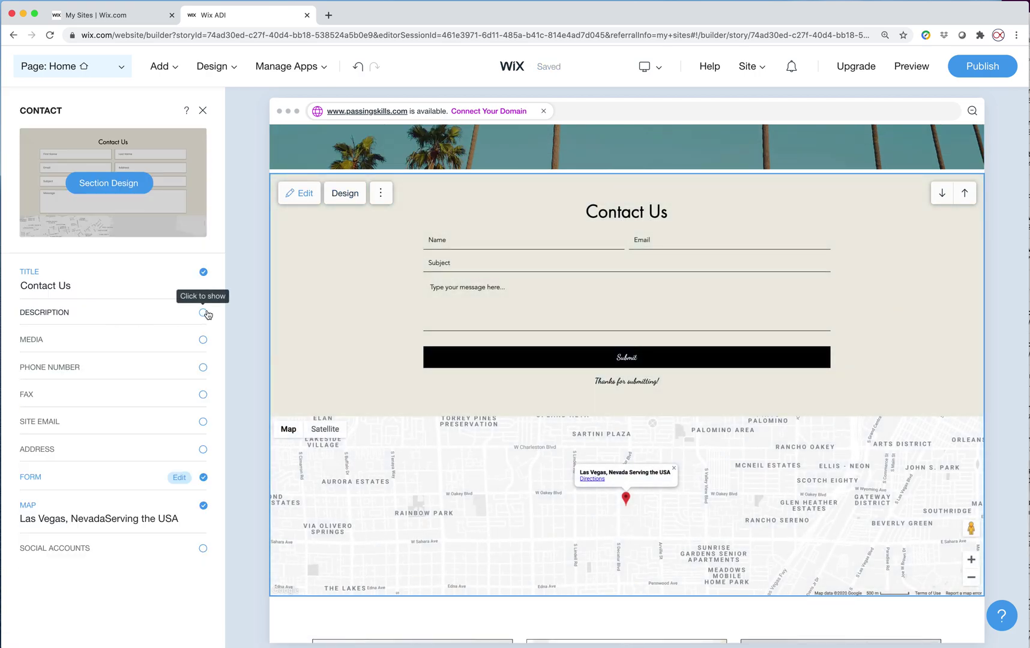
left_click(202, 367)
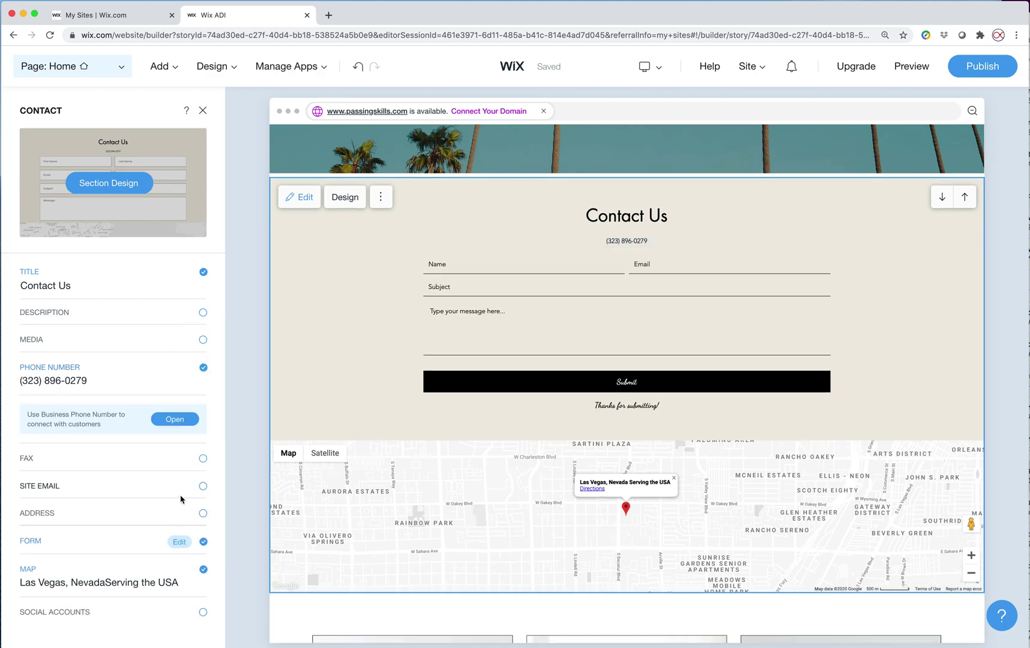
left_click(203, 489)
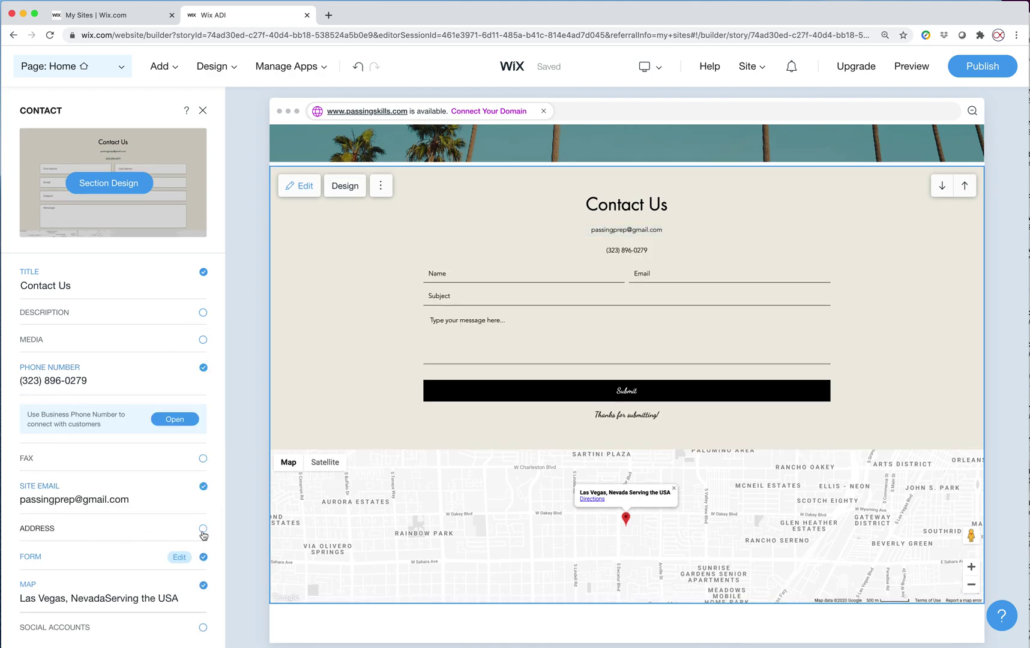
left_click(204, 530)
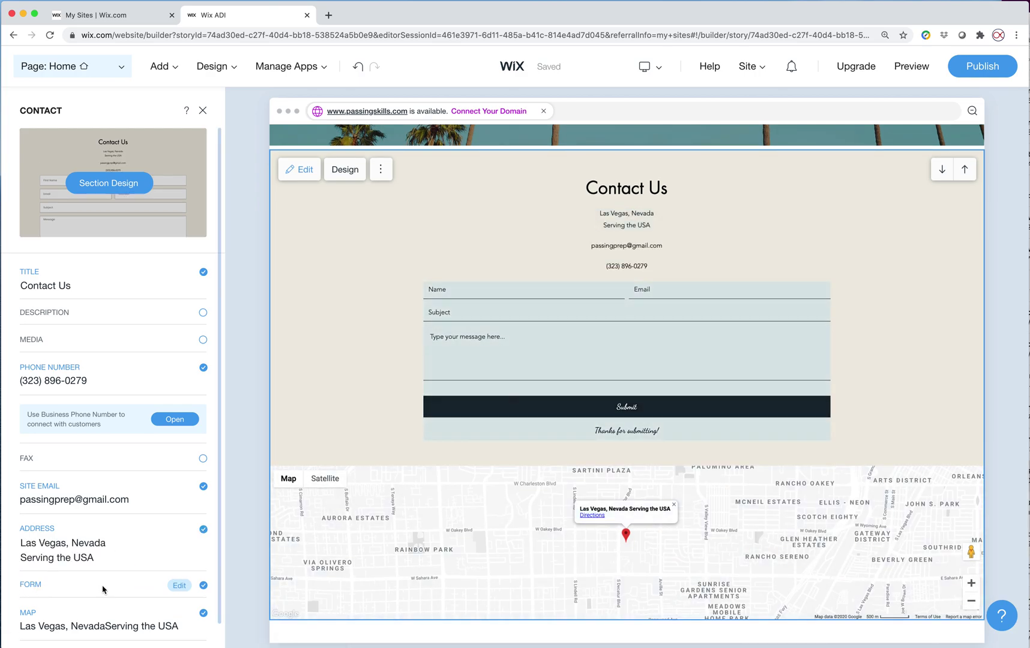
scroll(202, 579, "down", 1)
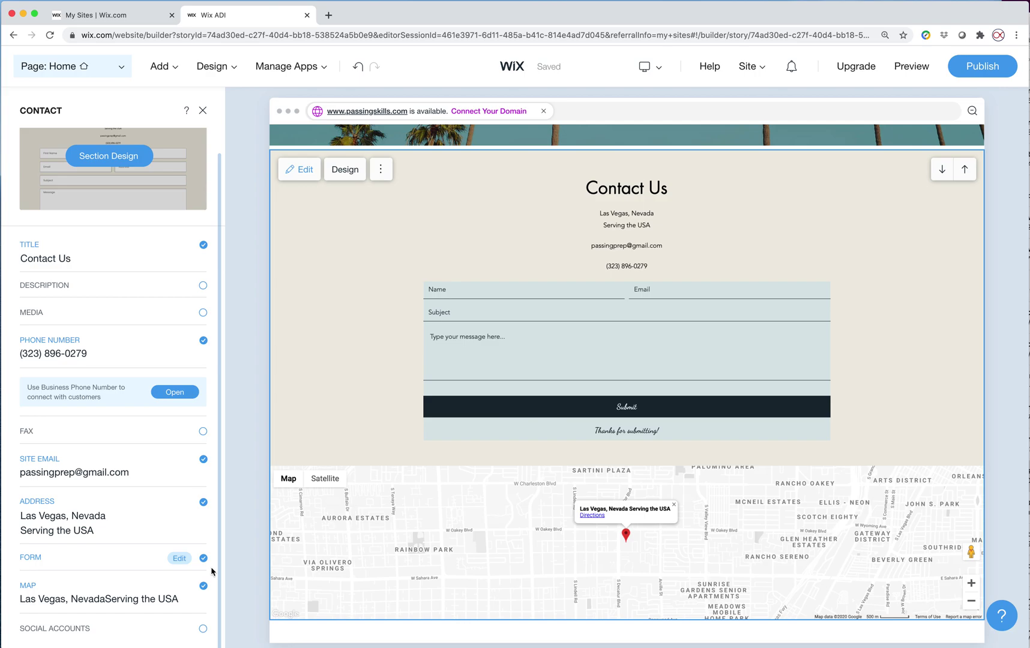
left_click(202, 628)
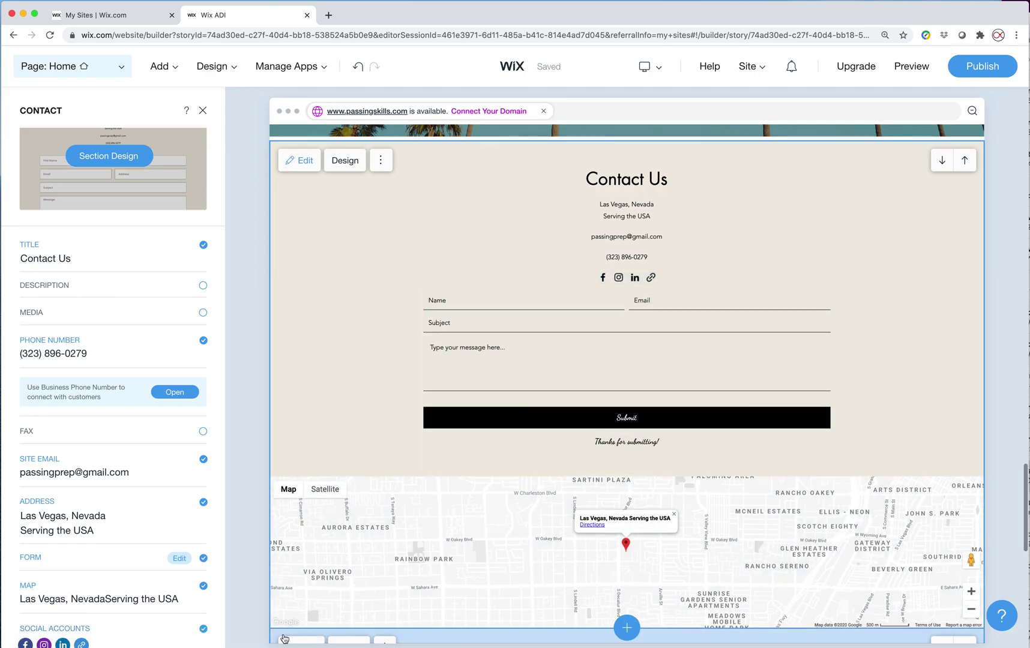
left_click(248, 594)
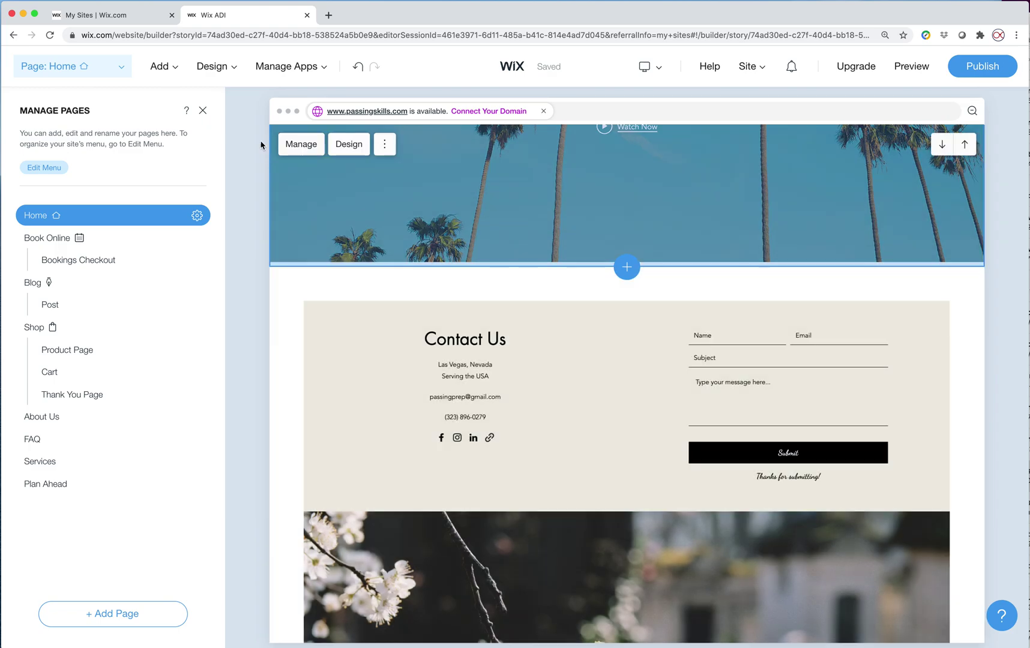
- Move the Contact Us section from the Home page onto a New Page
left_click(203, 112)
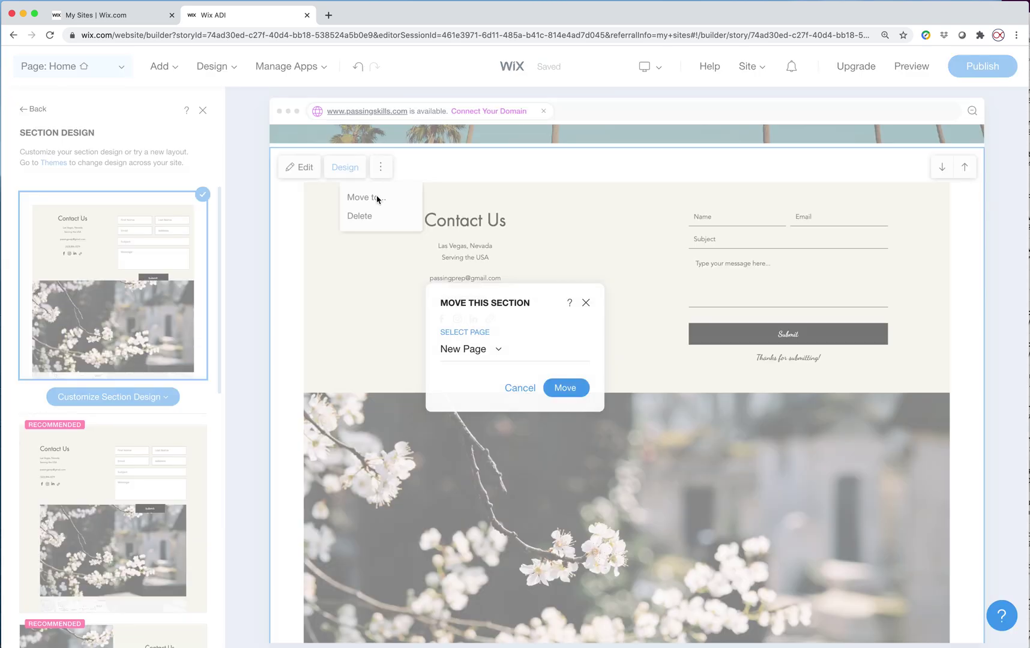
left_click(497, 354)
scroll(503, 447, "down", 1)
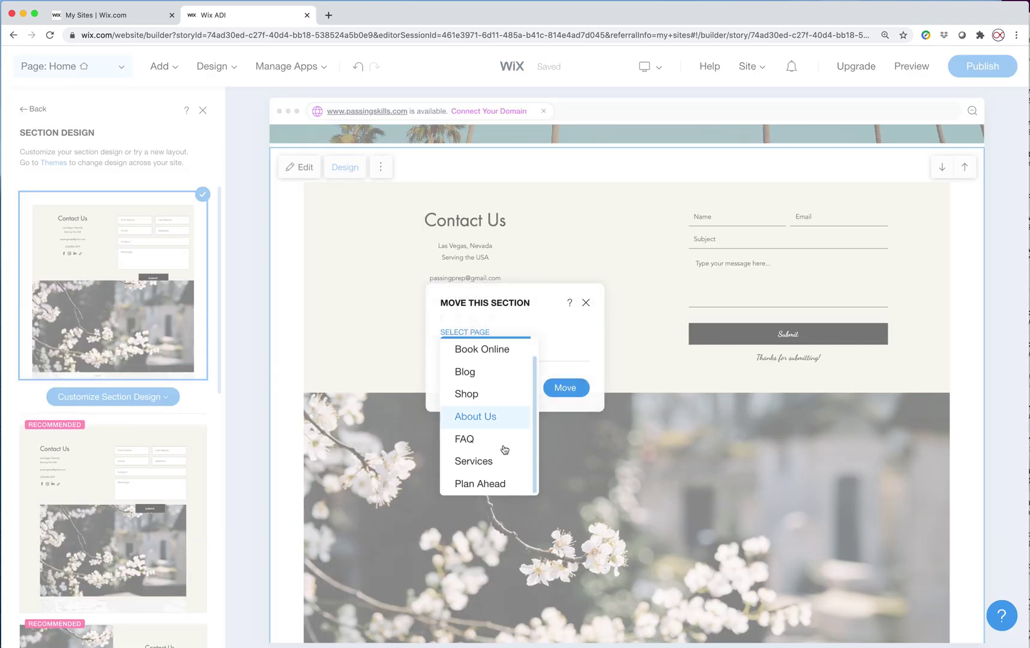
scroll(489, 348, "up", 1)
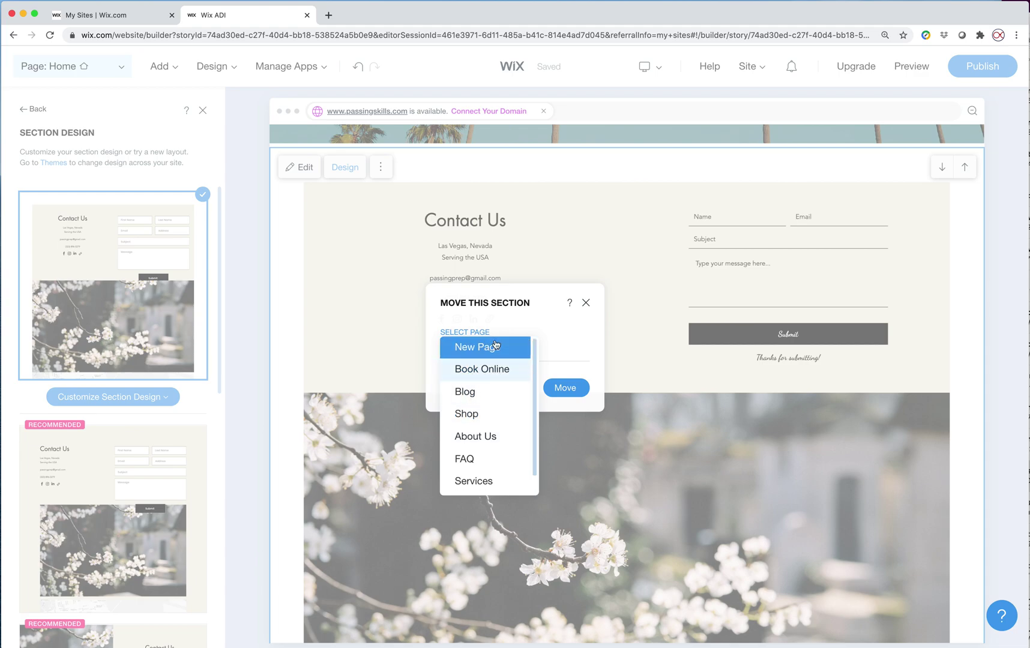
left_click(489, 347)
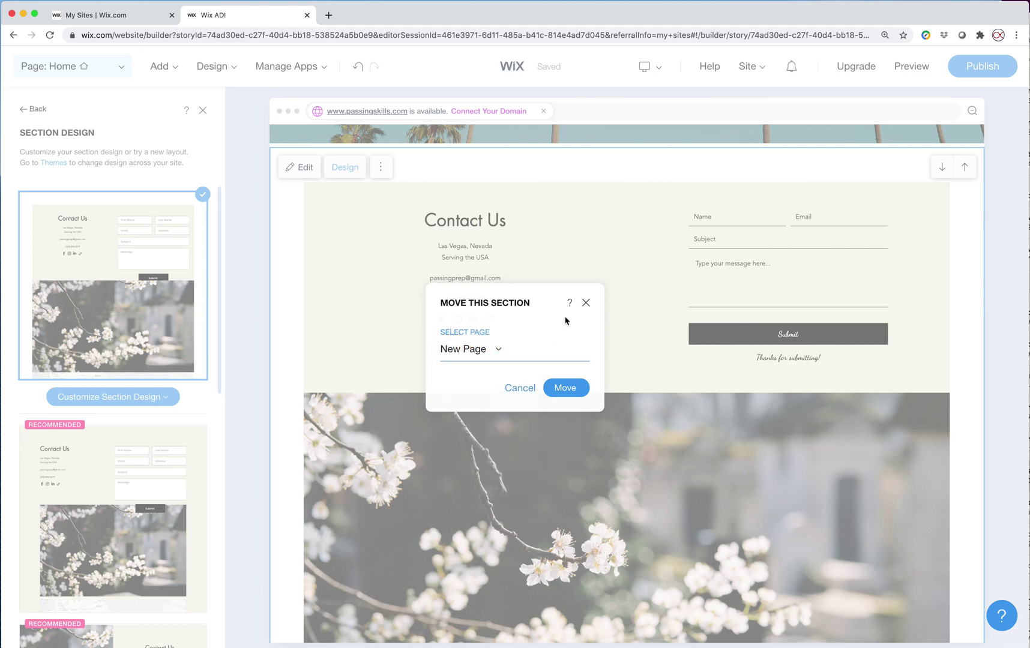
left_click(572, 388)
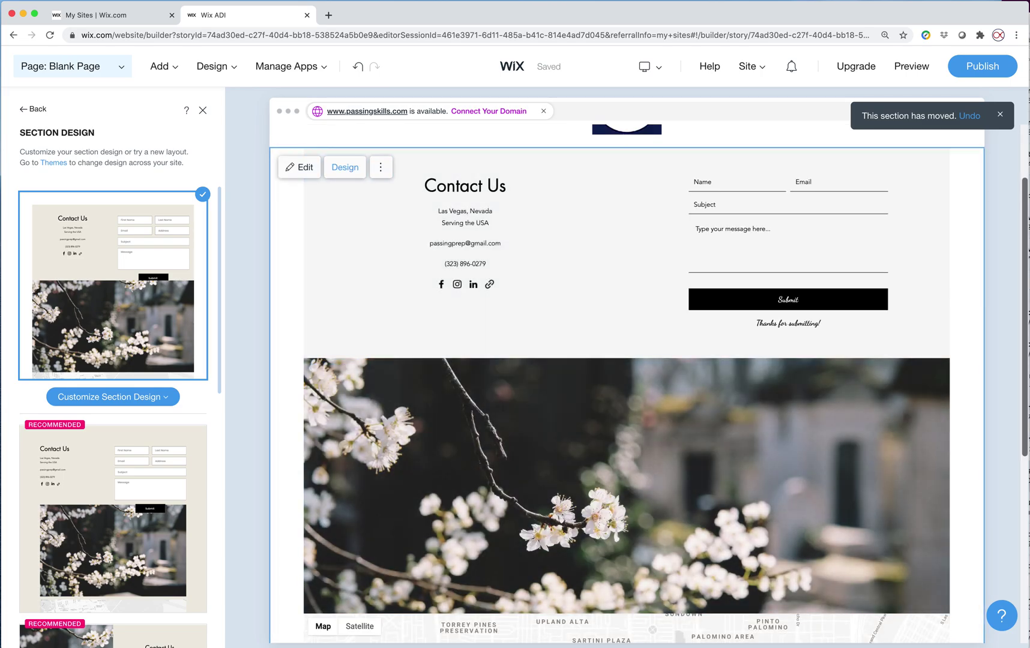
- Review Contact Us on the new Blank Page, then return to the Home page
scroll(912, 449, "up", 2)
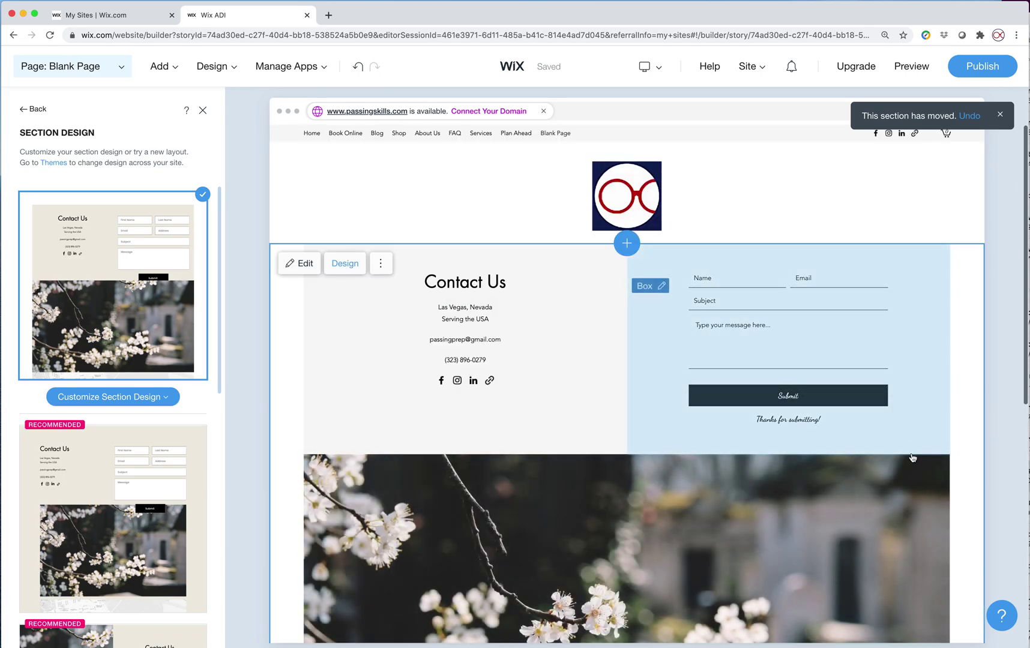
scroll(954, 410, "down", 7)
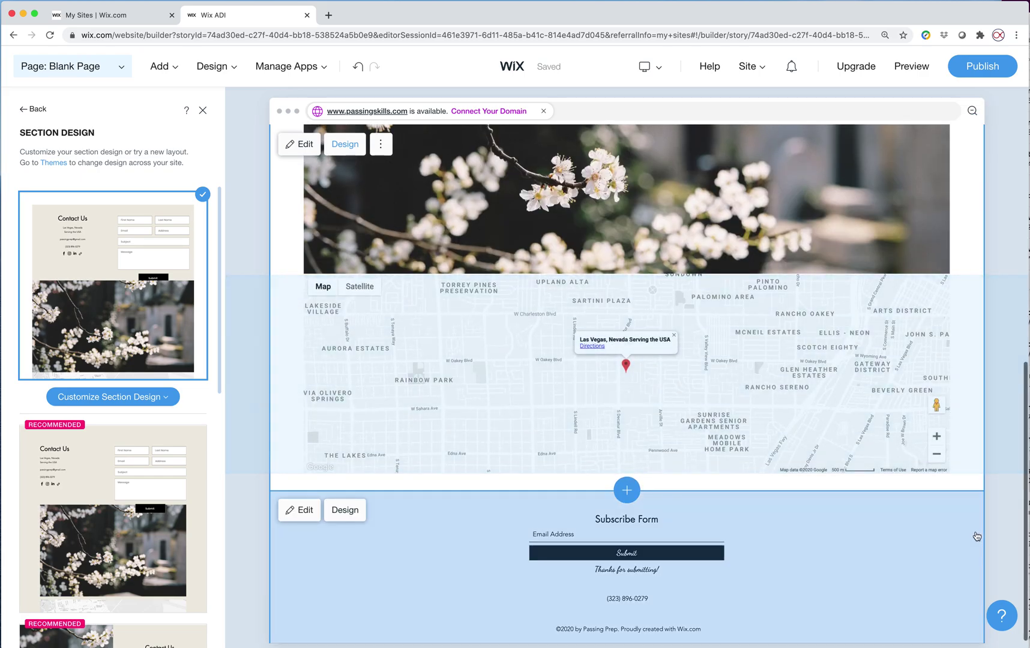
scroll(972, 537, "up", 9)
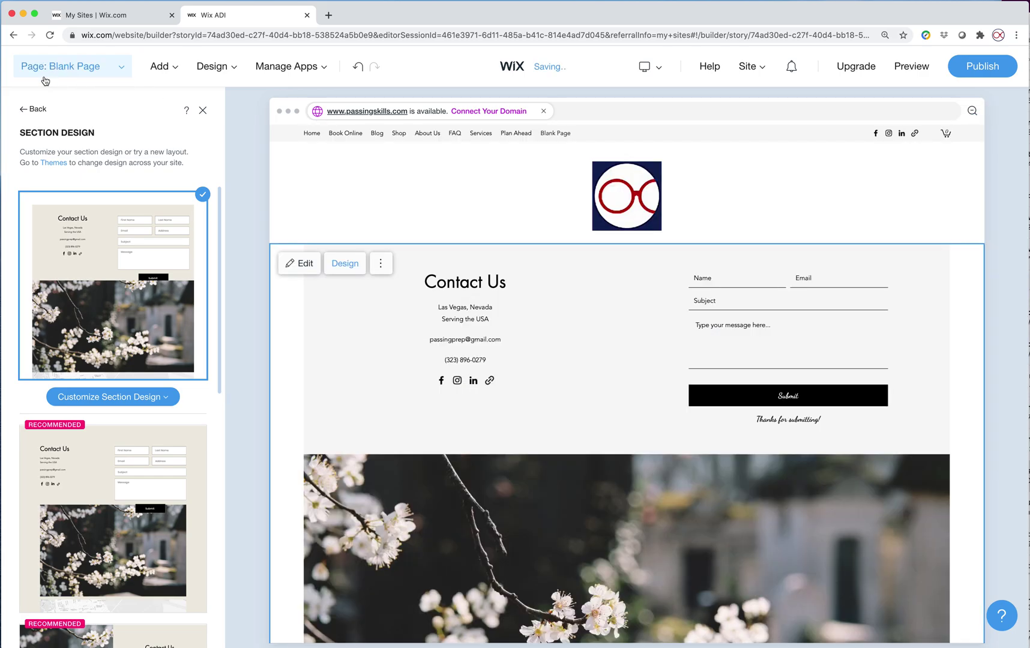
left_click(33, 108)
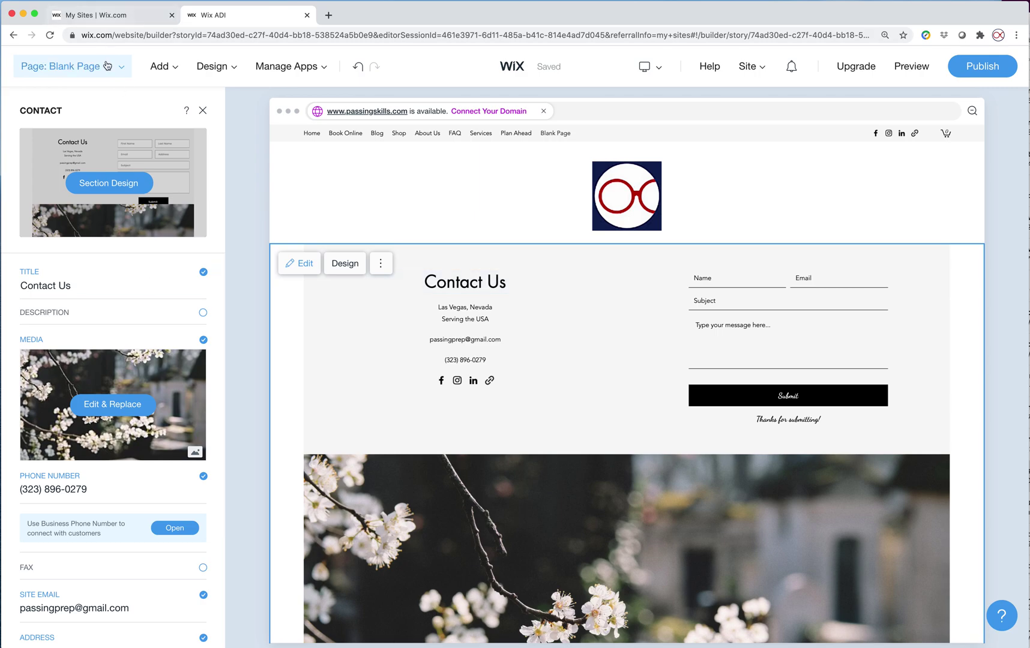
left_click(114, 68)
left_click(39, 215)
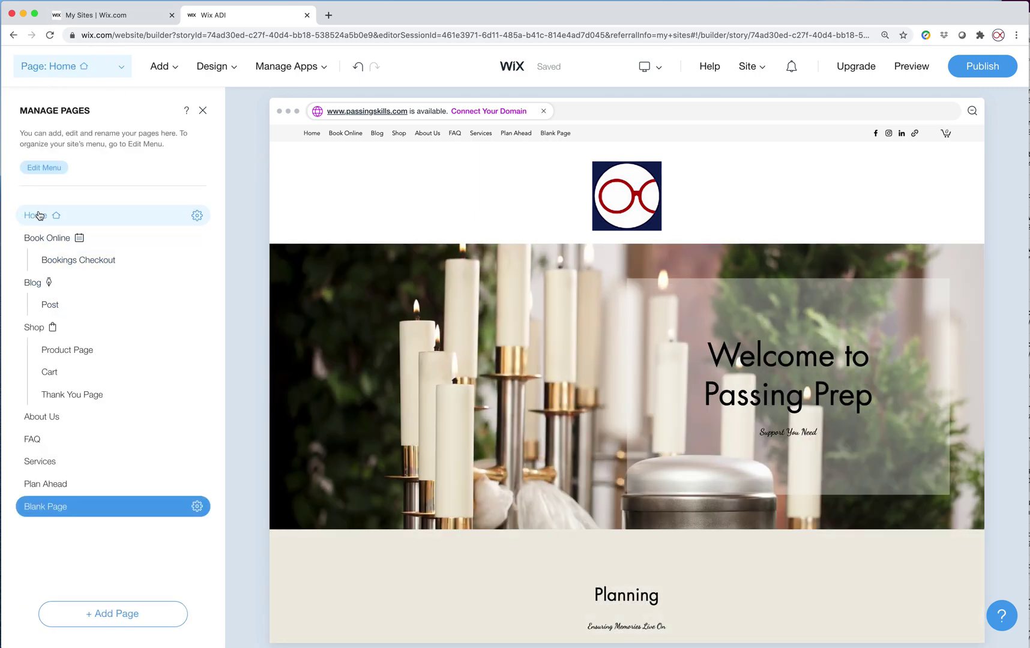
scroll(386, 391, "down", 3)
- Prepend 'A Good Way to Move On - ' to the Planning section's subtitle
left_click(386, 391)
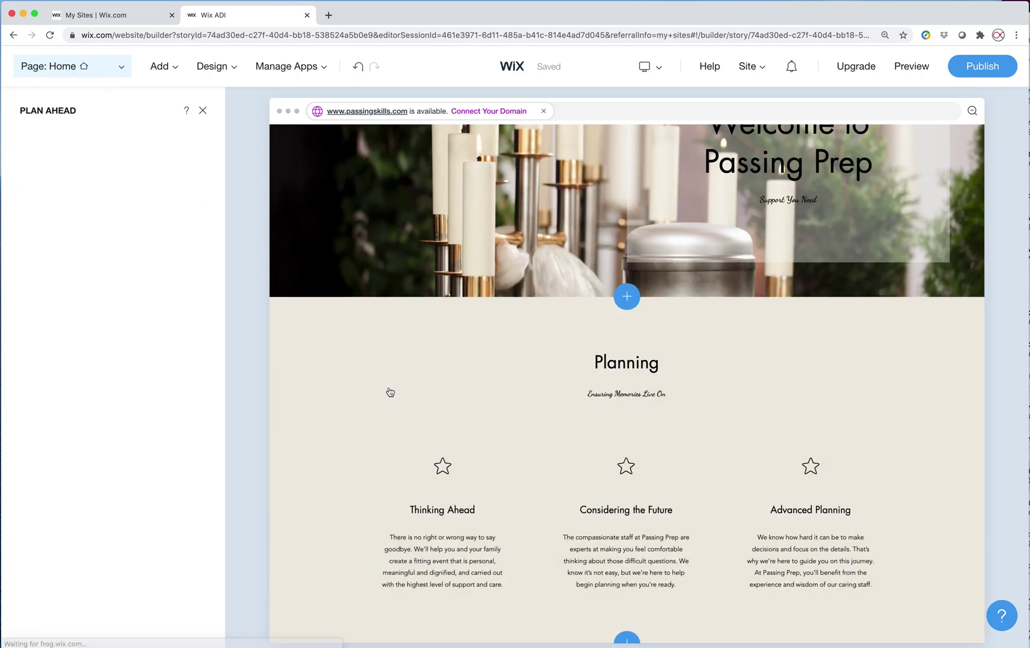
scroll(384, 389, "down", 1)
left_click(383, 386)
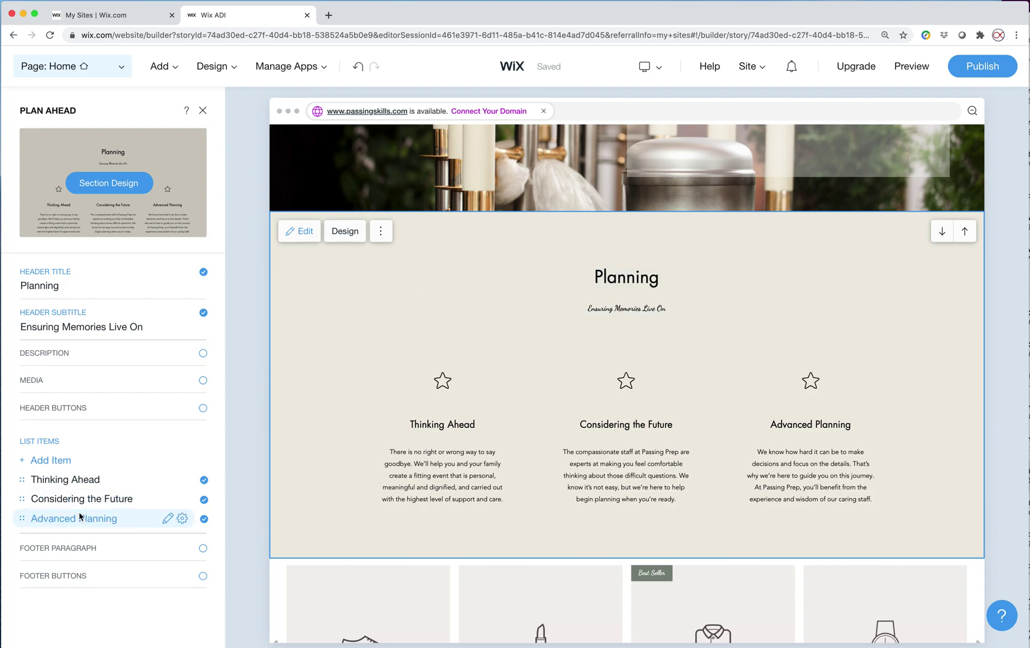
left_click(42, 327)
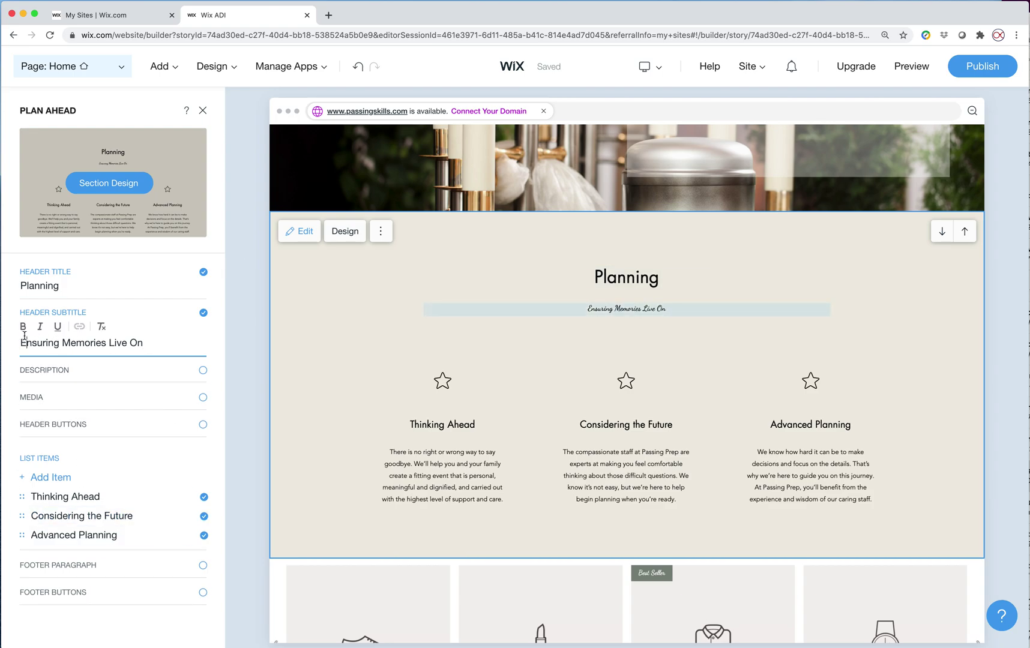
type("A g")
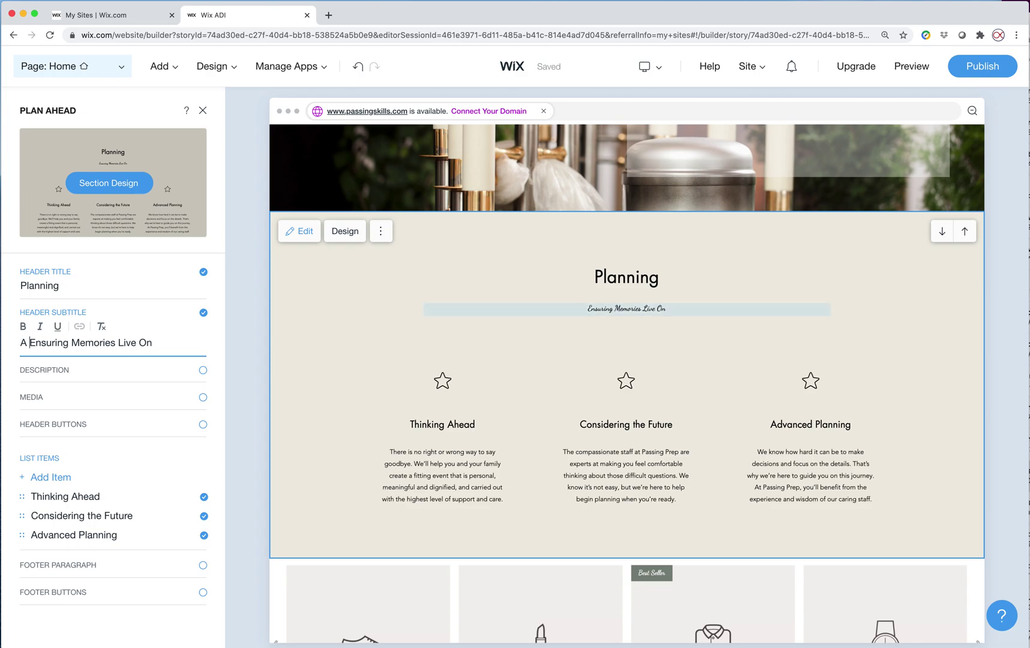
key("BackSpace")
type("Good Way to ")
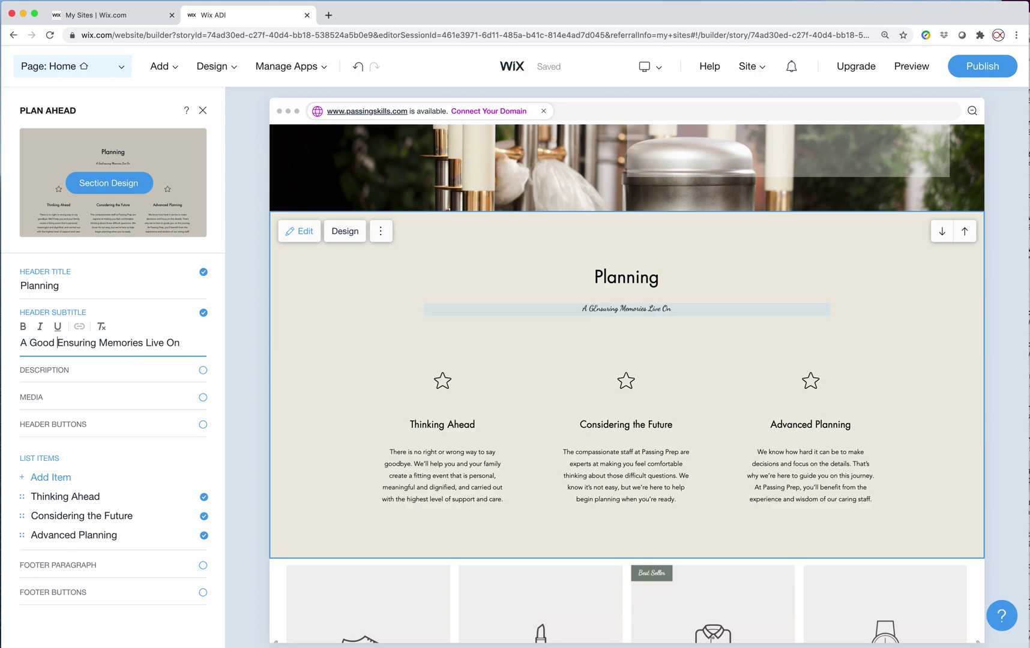
type("Move On")
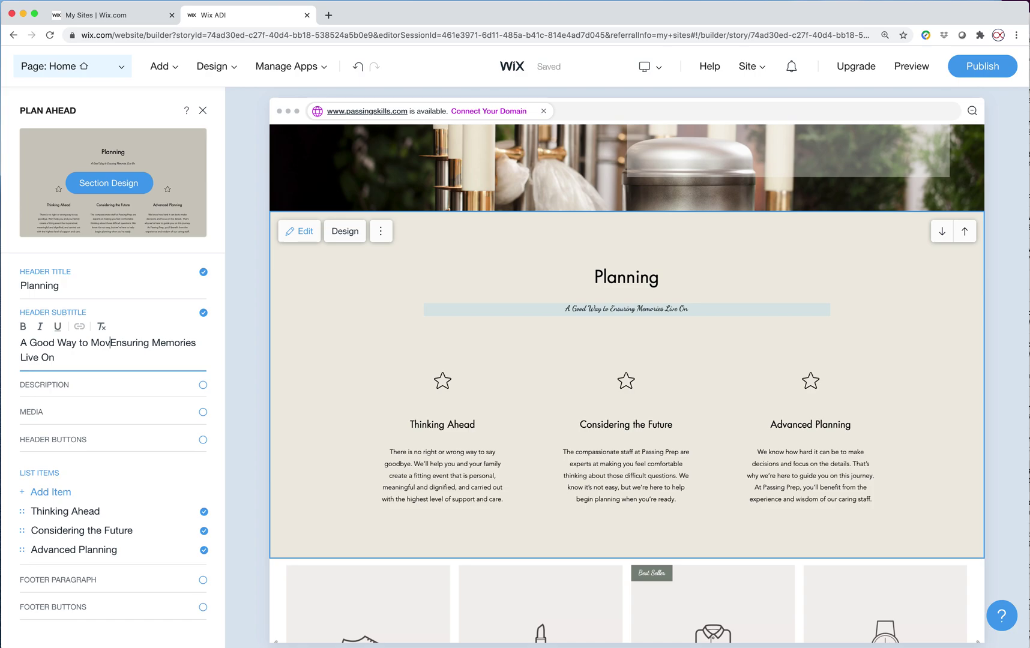
type(" -")
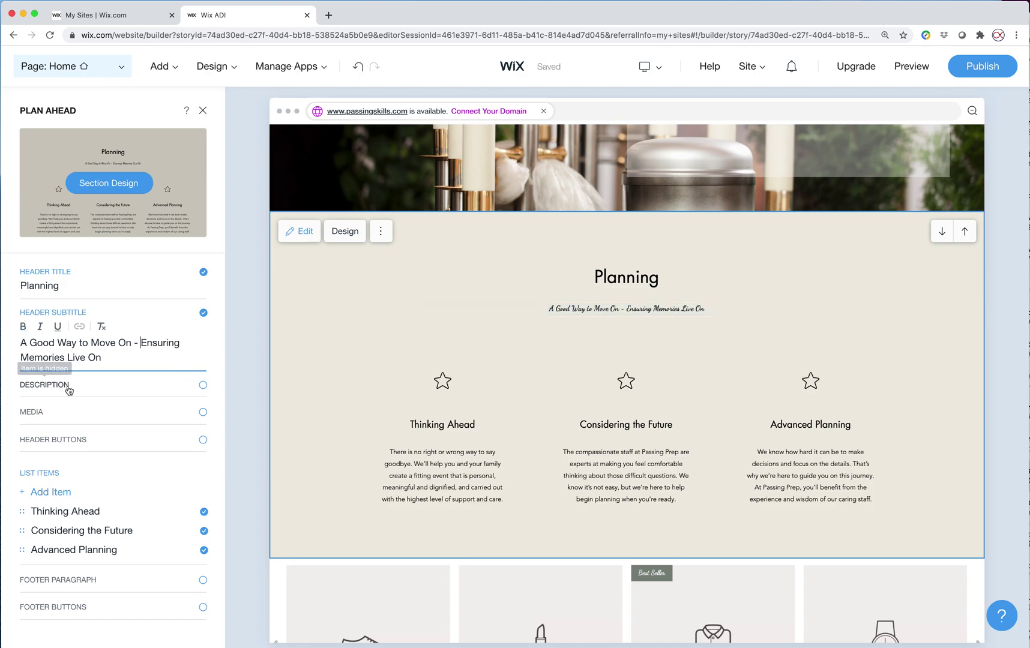
left_click(72, 511)
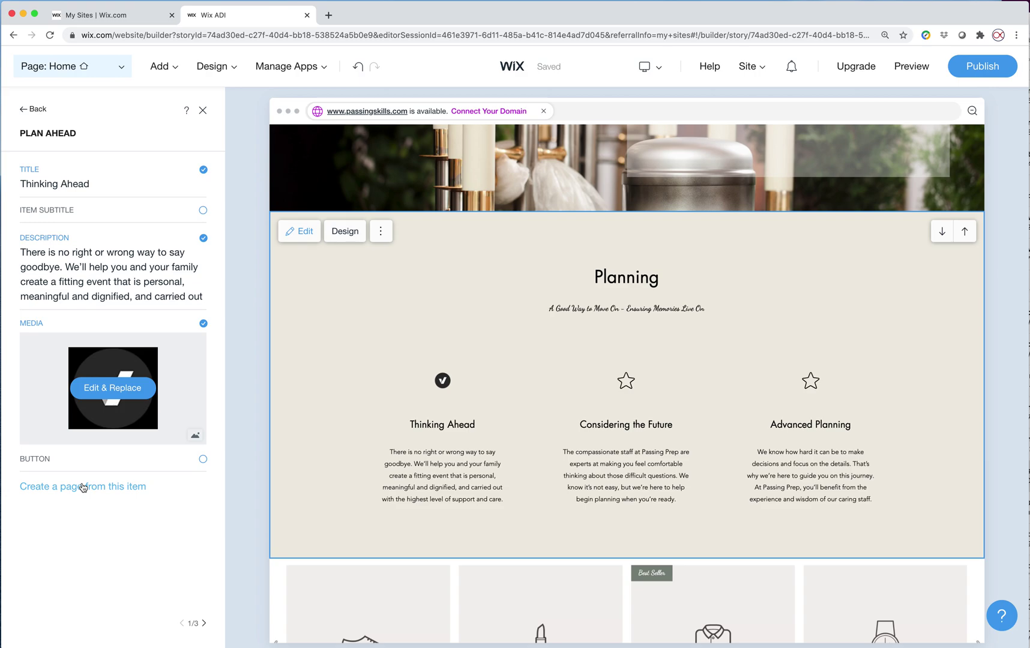
- Retitle the Thinking Ahead item as 'Funeral Hosting and Coordination'
left_click(102, 184)
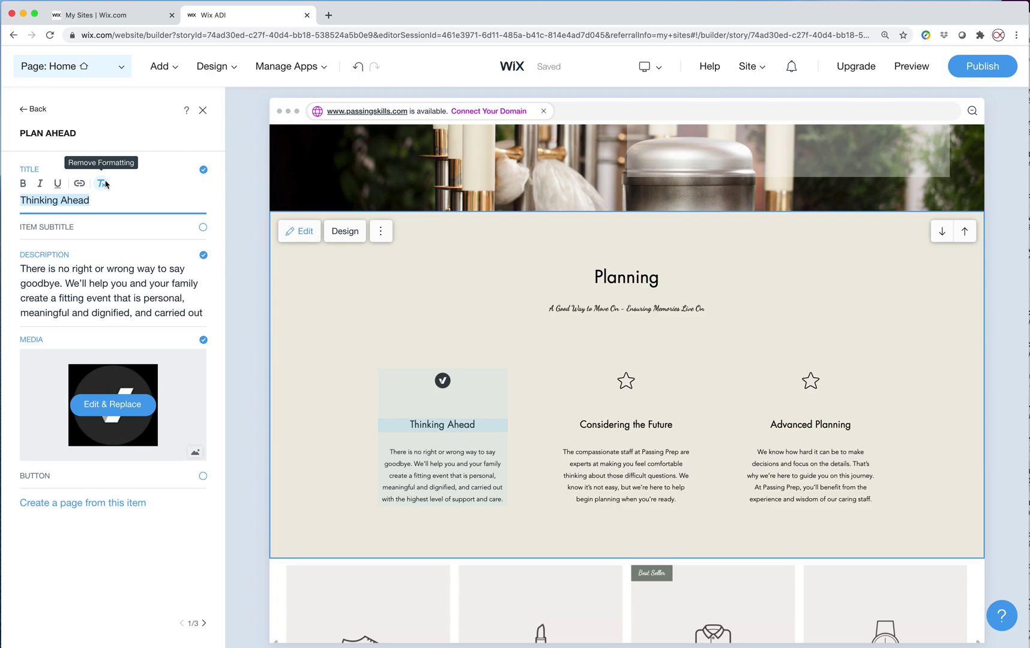
type("F")
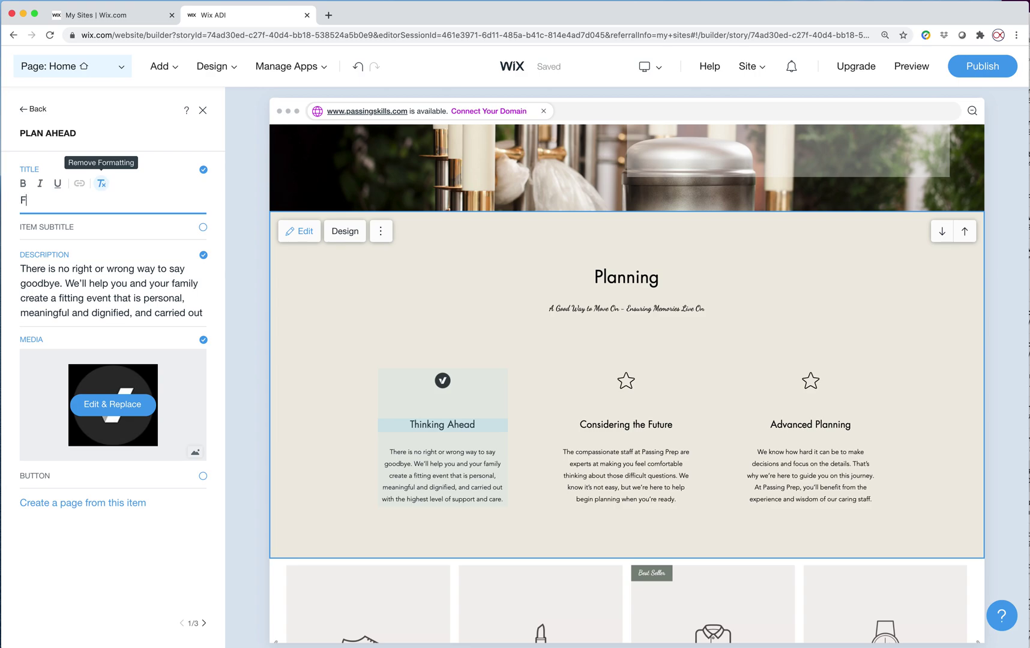
type("uneral Hosting ")
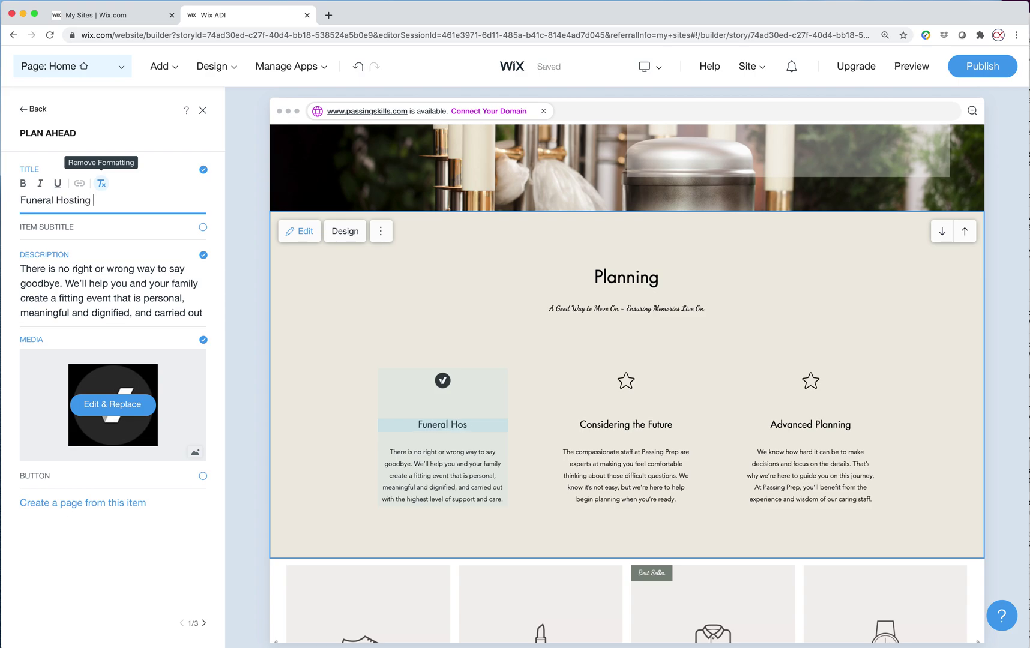
type("and Coordin")
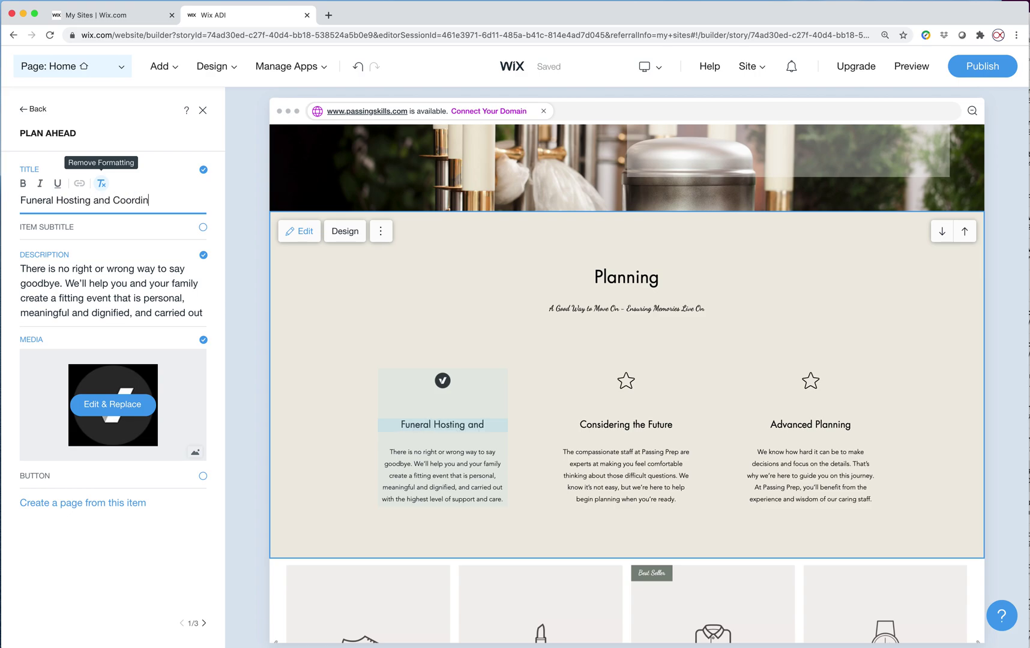
type("ation")
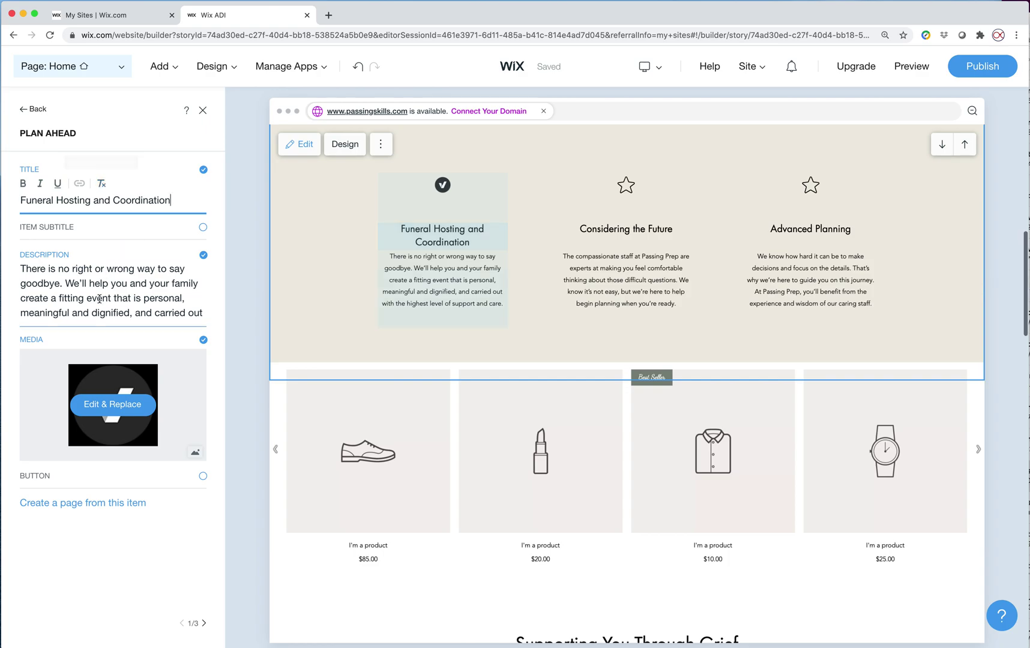
left_click(99, 298)
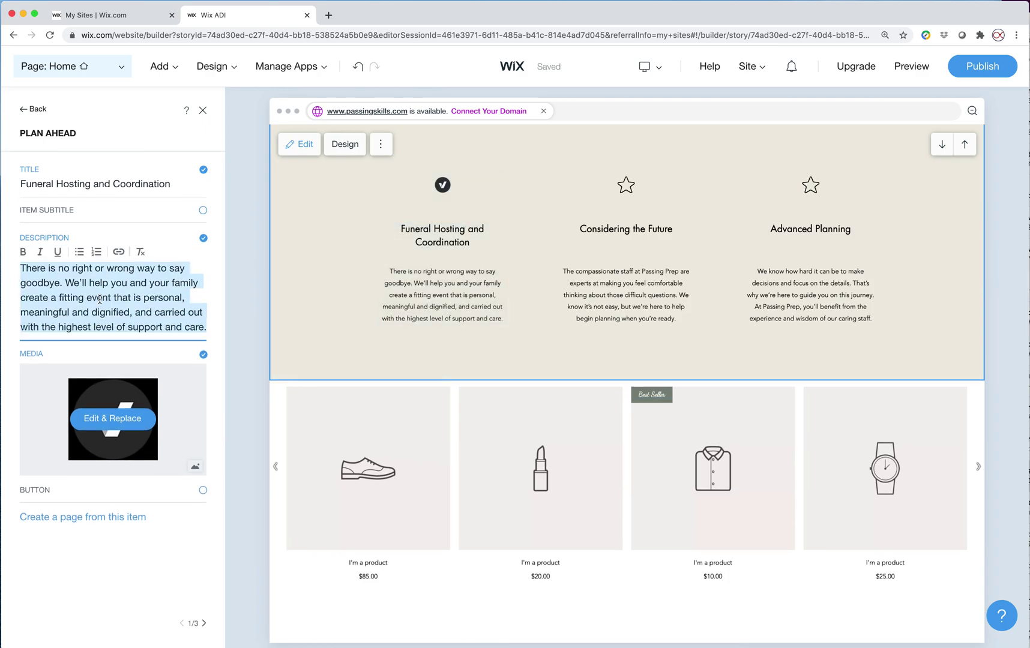
- Create a Funeral Hosting and Coordination page with the candle image left of the text, then return Home
left_click(82, 519)
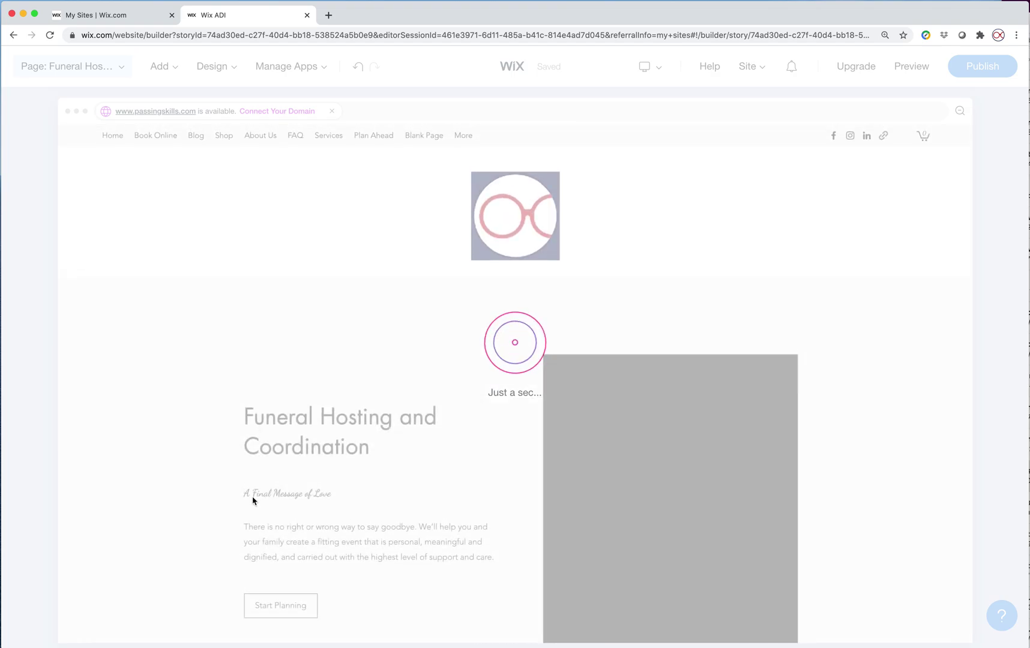
scroll(681, 461, "up", 3)
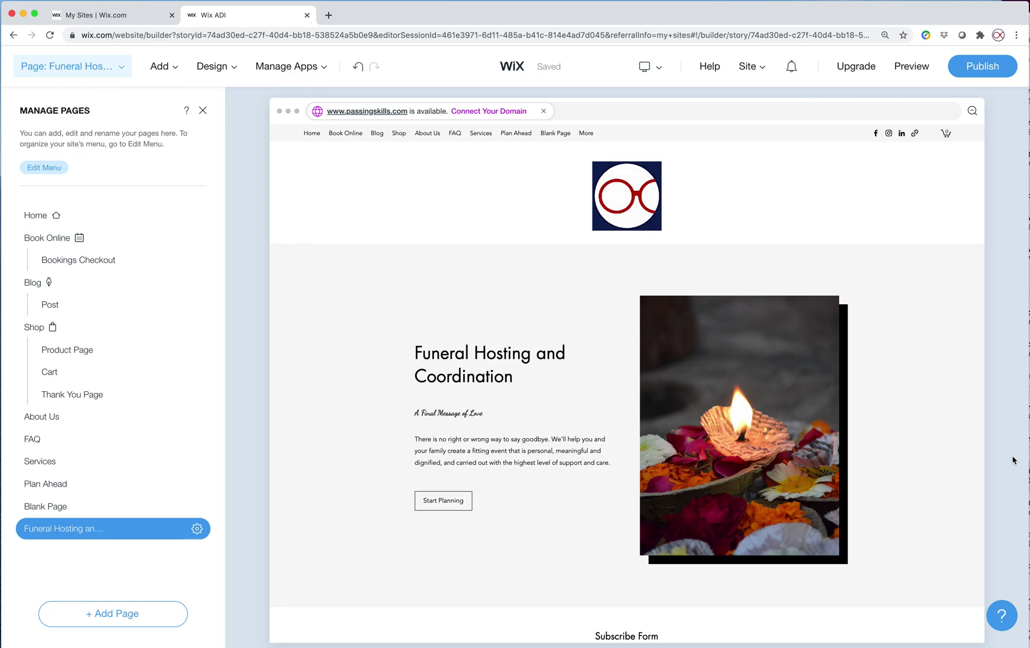
left_click(345, 263)
left_click(144, 356)
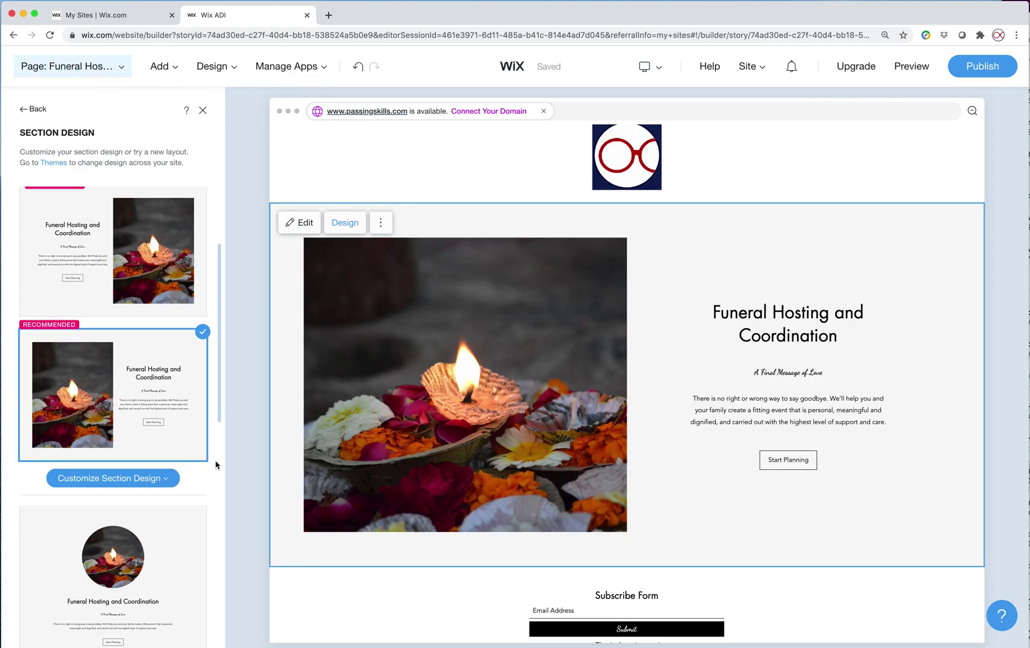
left_click(203, 111)
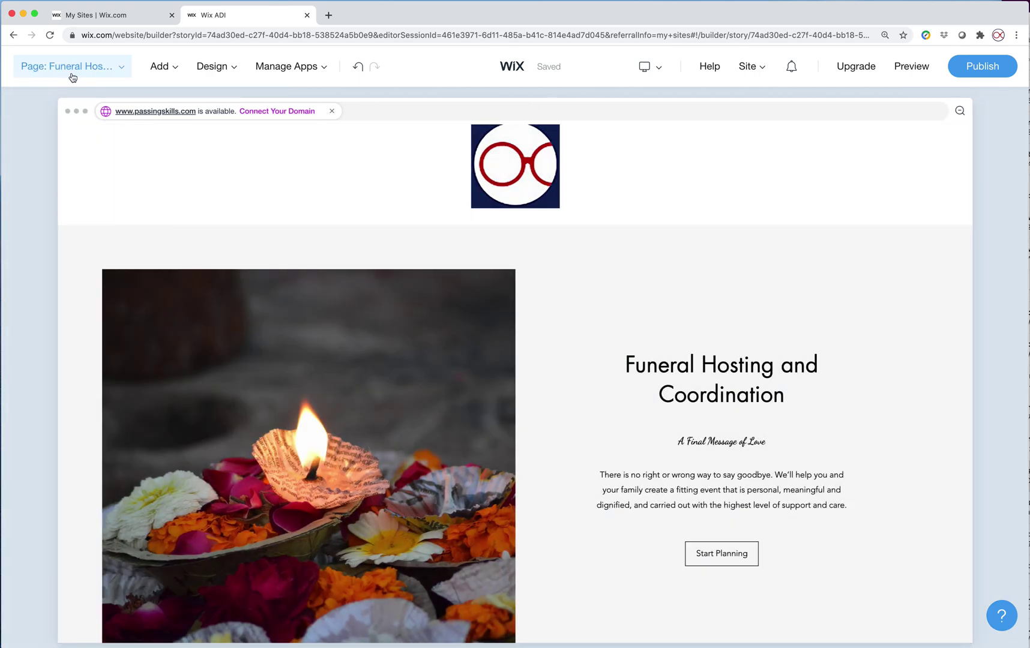
left_click(72, 75)
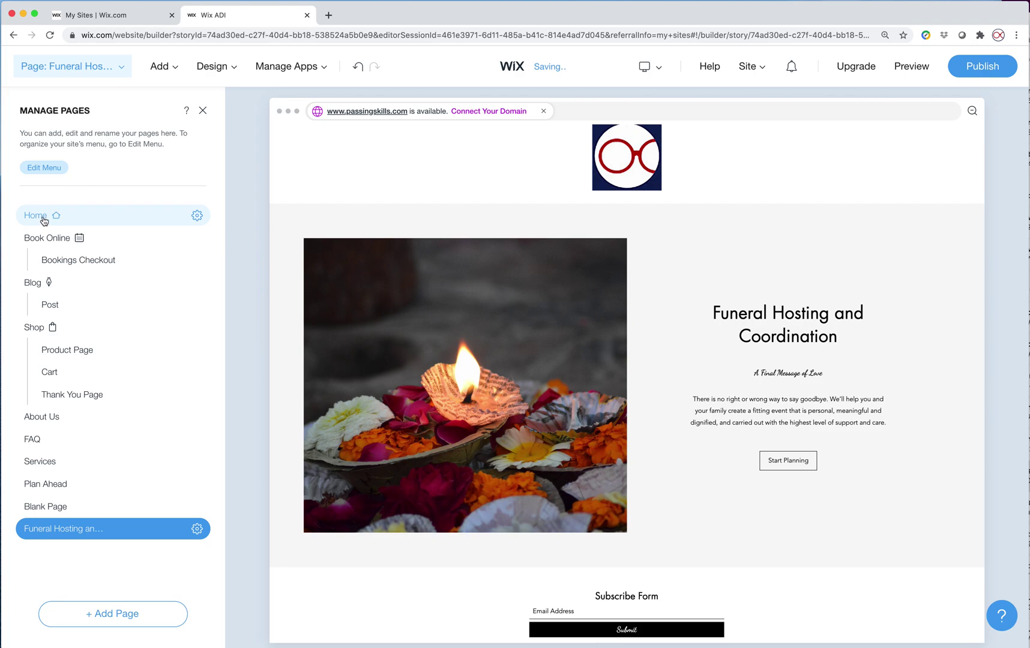
left_click(43, 220)
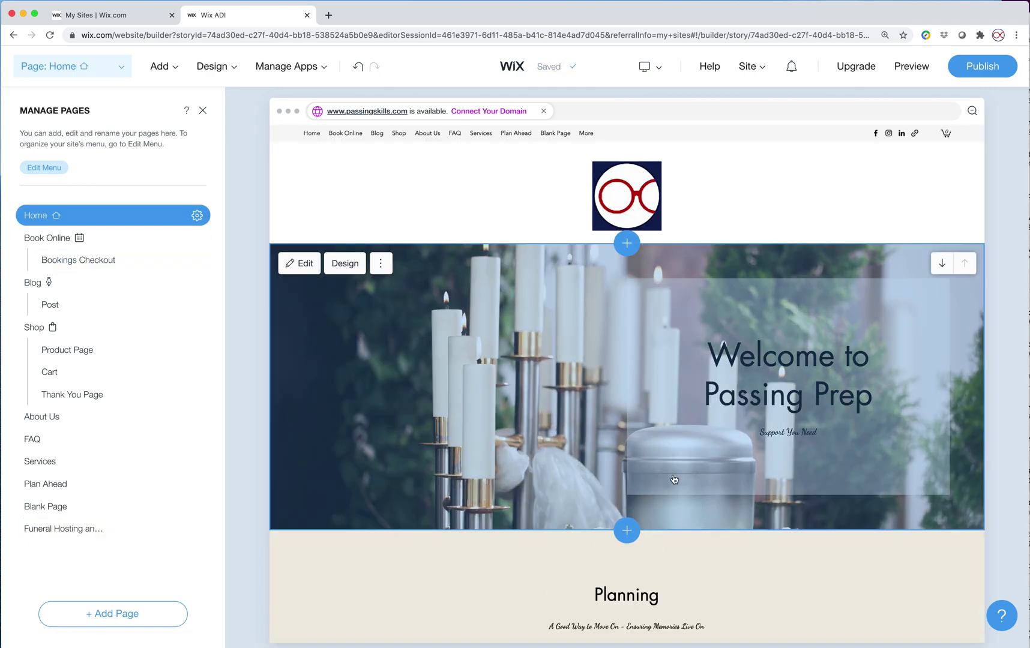
- Retitle the Considering the Future item 'Preparing Ahead of Time' and create a page from it
scroll(674, 479, "down", 5)
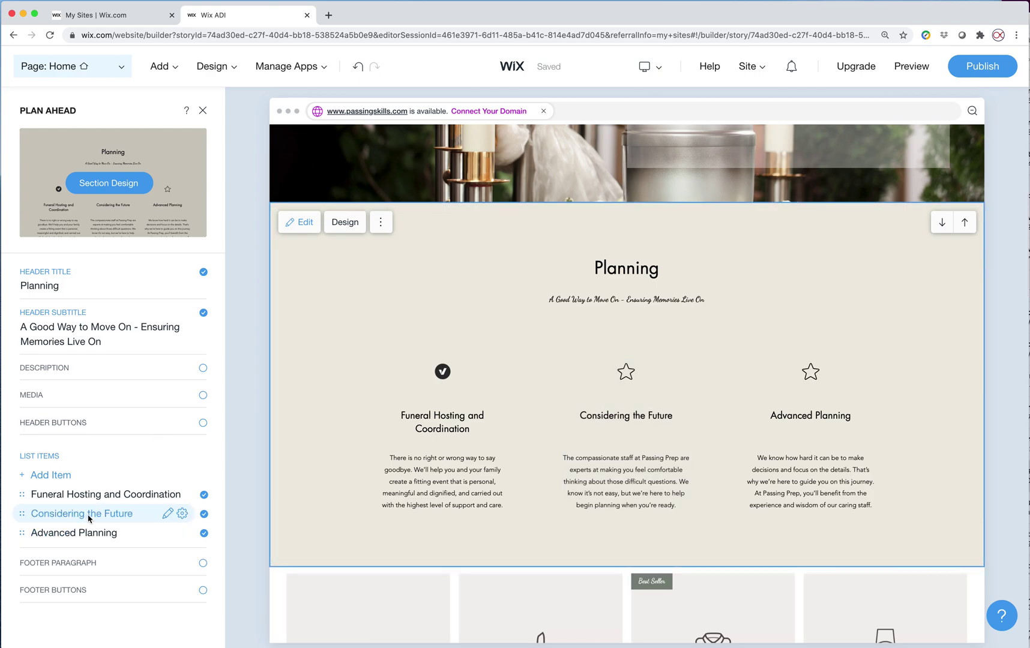
left_click(166, 515)
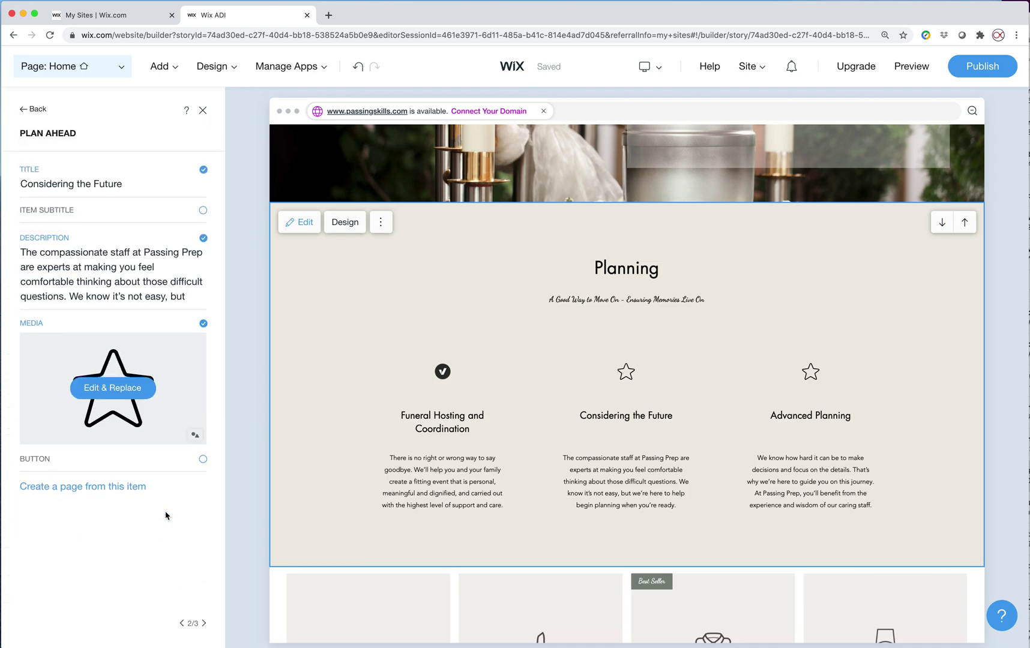
triple_click(72, 186)
type("Preparing Ahead of Time")
left_click(103, 562)
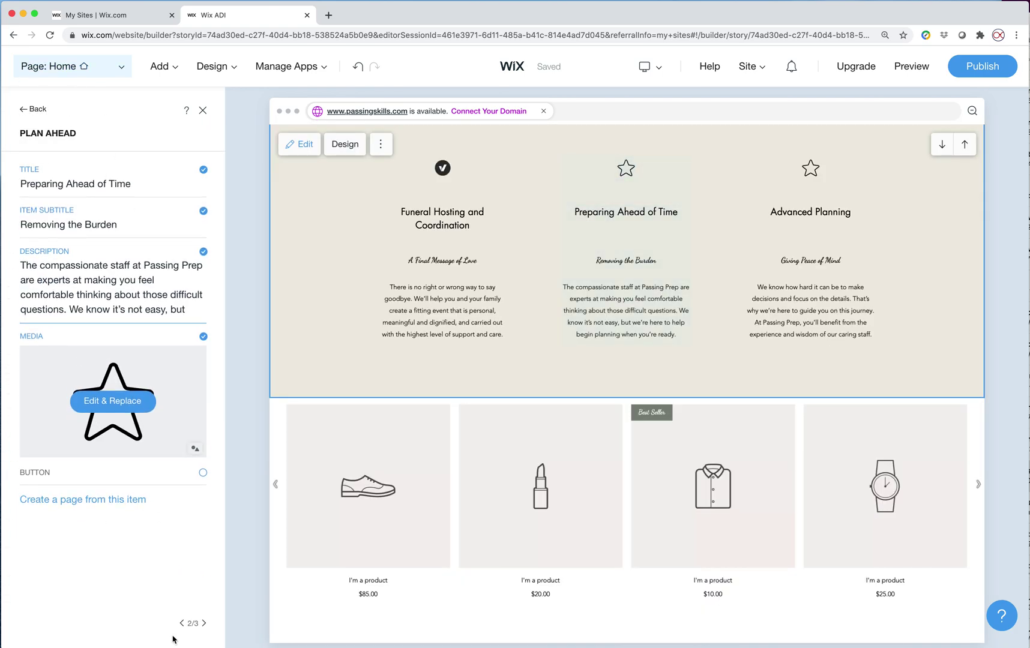
left_click(110, 505)
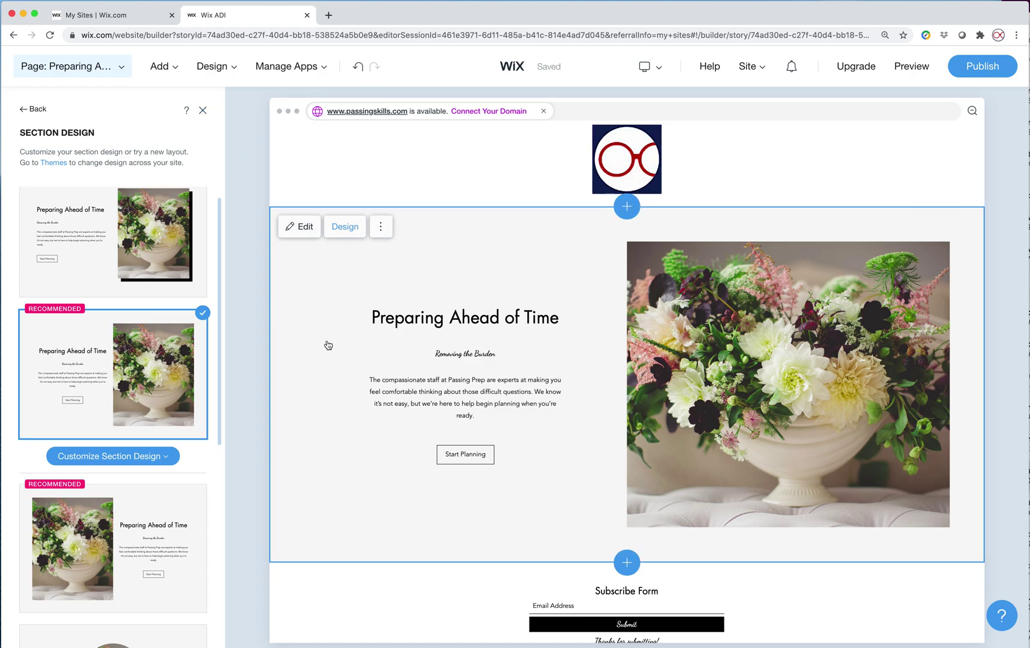
left_click(171, 67)
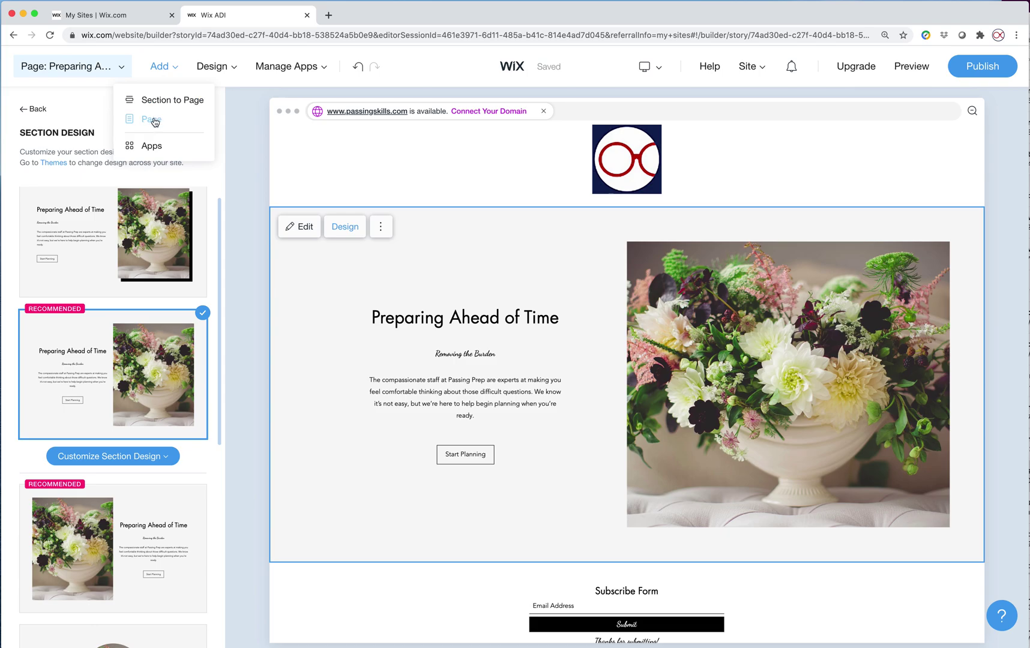
- Add a Services section to the Preparing Ahead of Time page
left_click(167, 104)
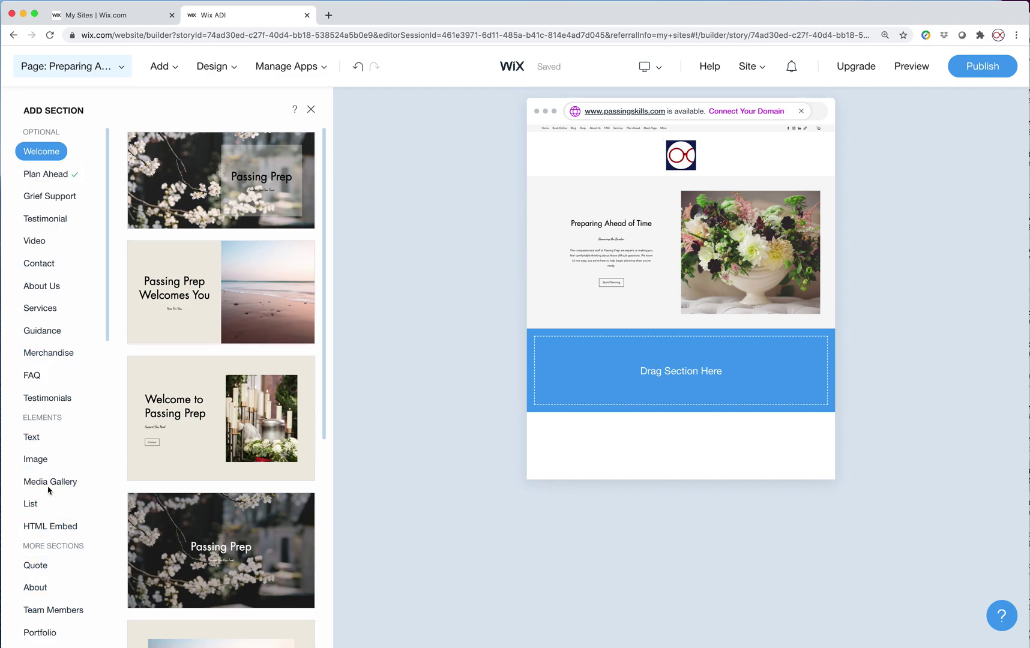
scroll(63, 301, "down", 15)
scroll(64, 311, "up", 15)
mouse_move(158, 442)
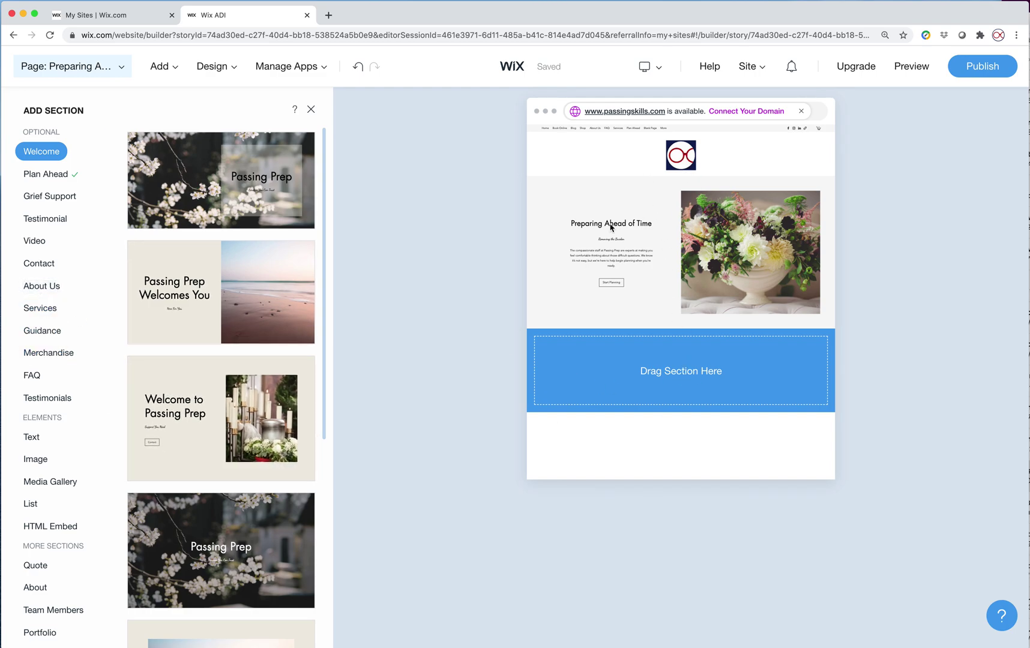
left_click(39, 307)
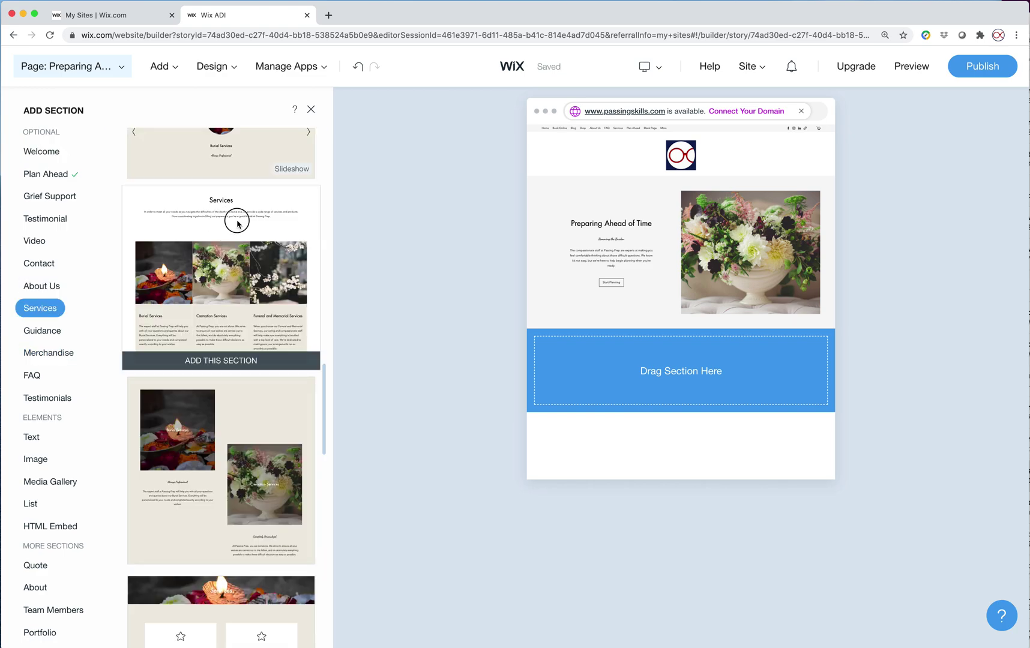
left_click_drag(237, 223, 687, 402)
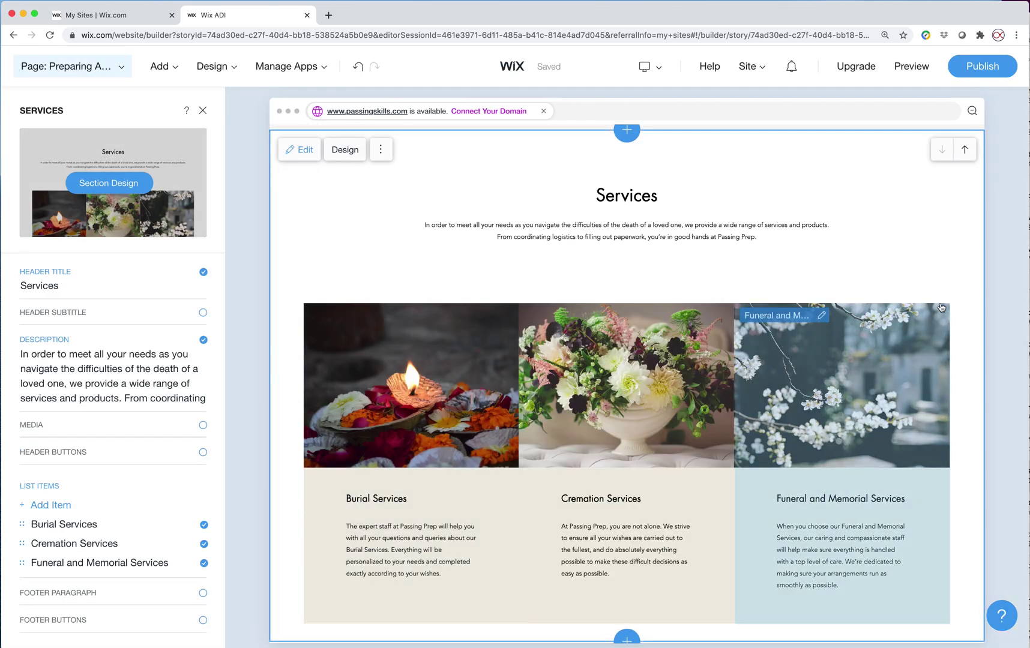
scroll(940, 288, "up", 10)
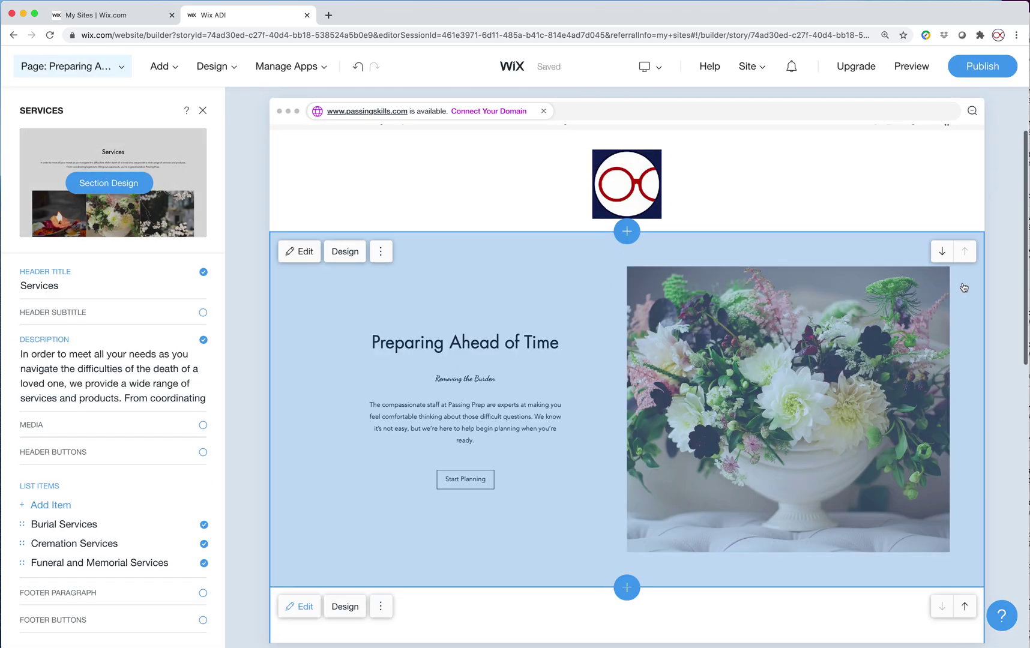
scroll(936, 336, "down", 6)
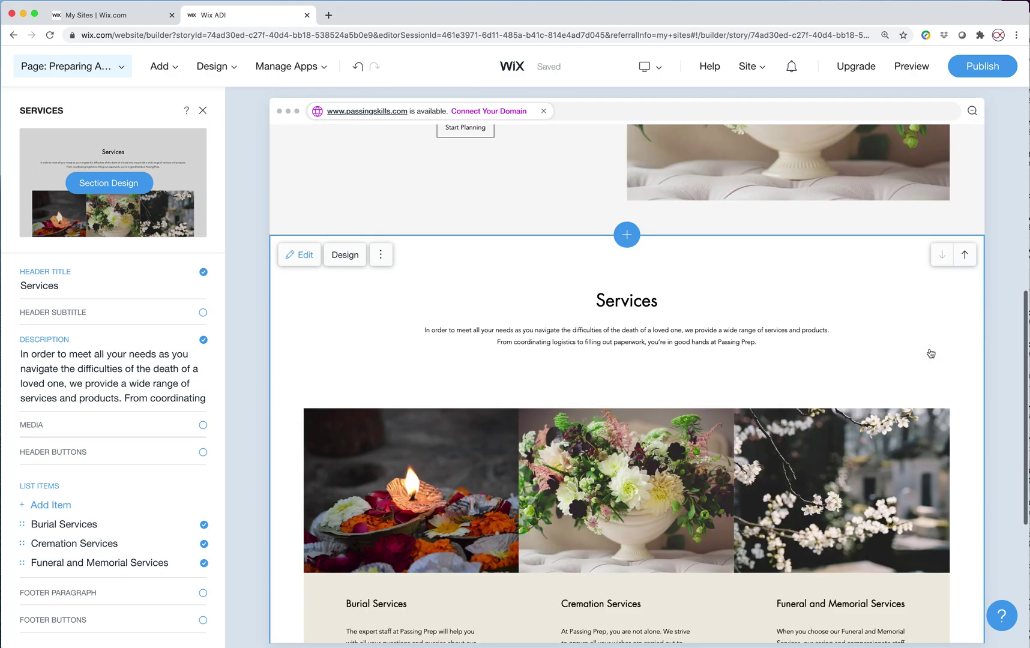
scroll(930, 353, "down", 5)
- Switch to the Home page and start editing the Advanced Planning item in Planning
left_click(72, 66)
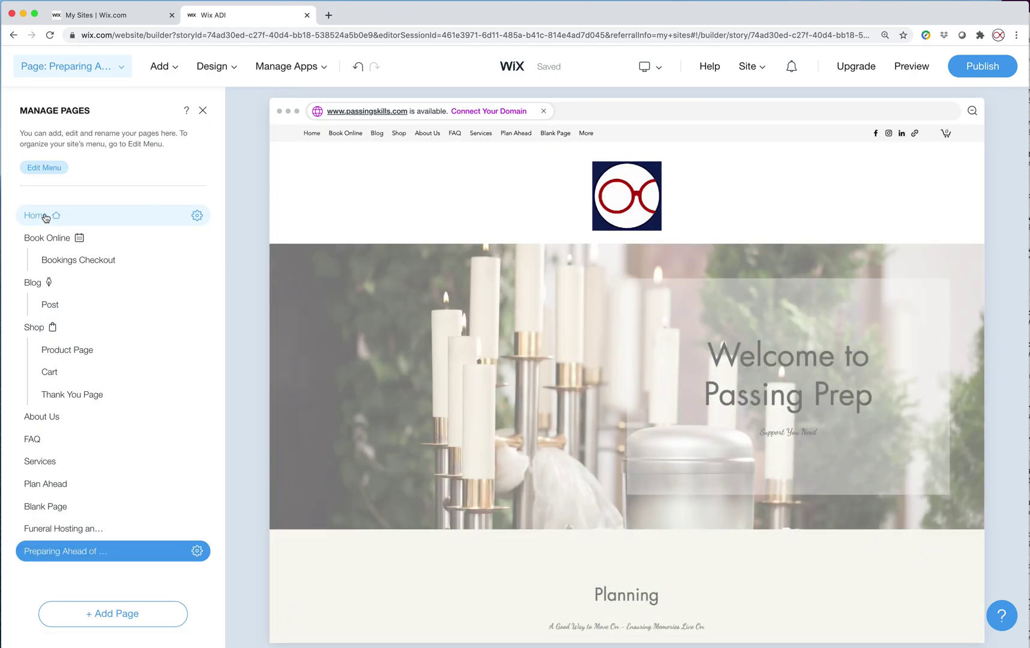
left_click(46, 216)
scroll(787, 499, "down", 5)
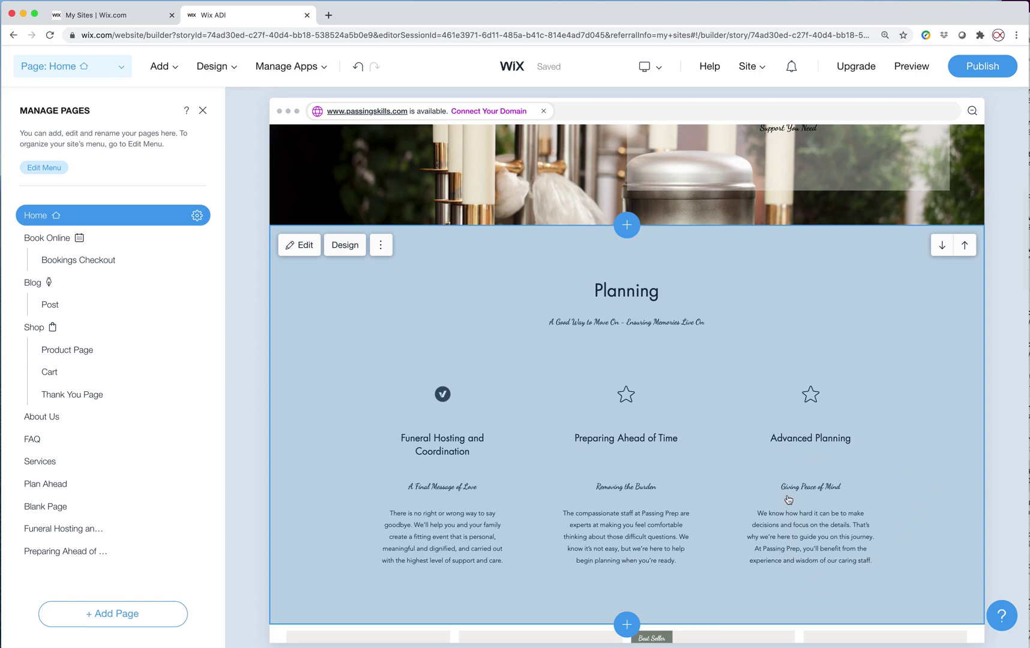
left_click(808, 471)
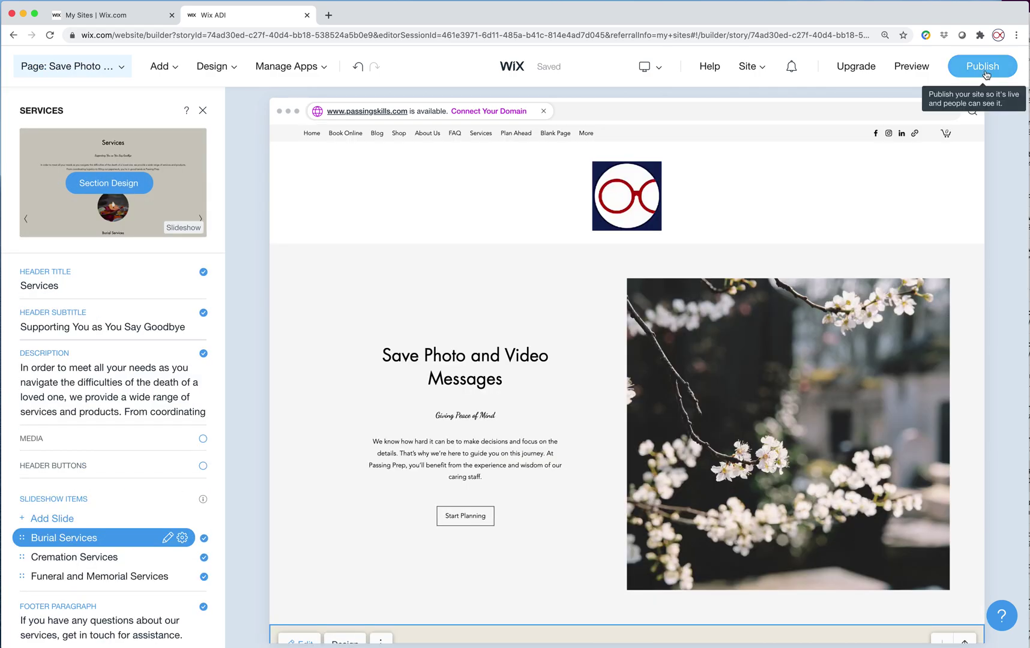
- Publish the site on the free Wix address ending in 'passingprep' and view the live site
left_click(985, 73)
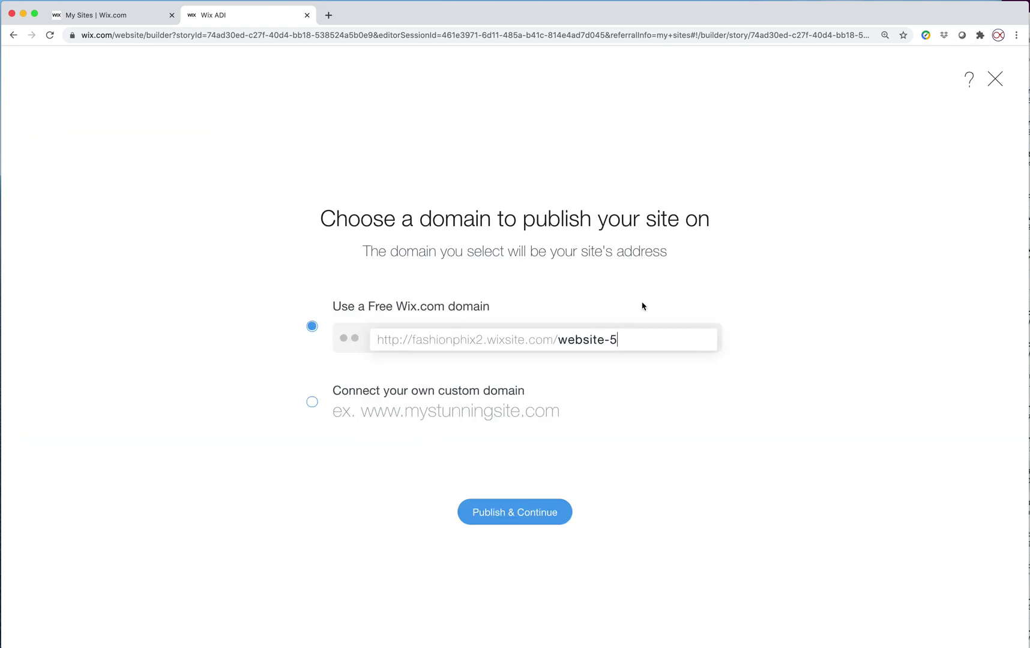
left_click_drag(632, 343, 548, 343)
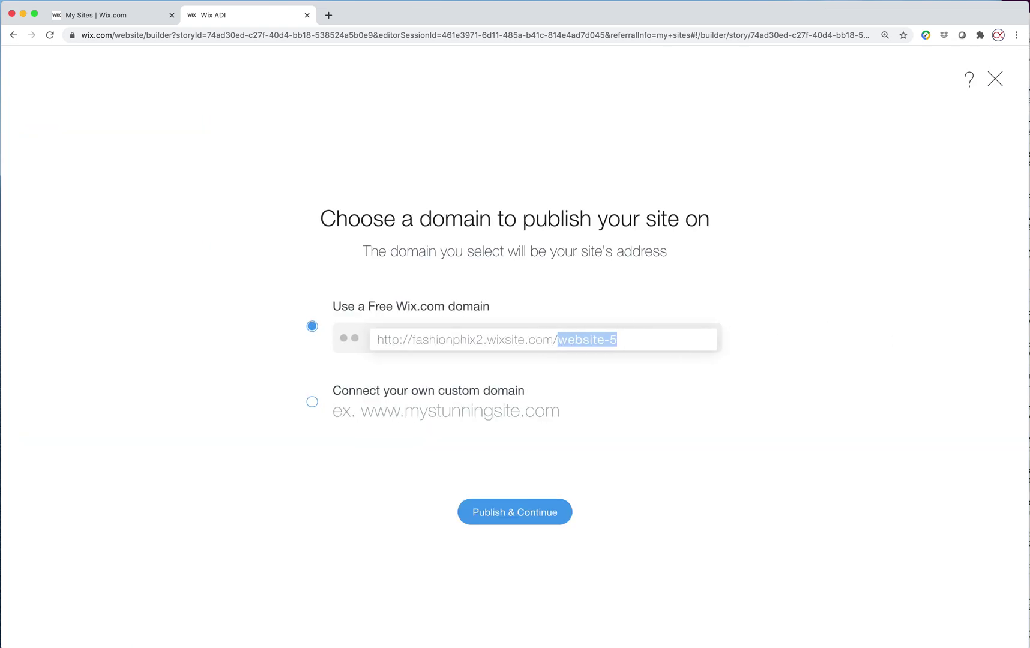
type("passingprep")
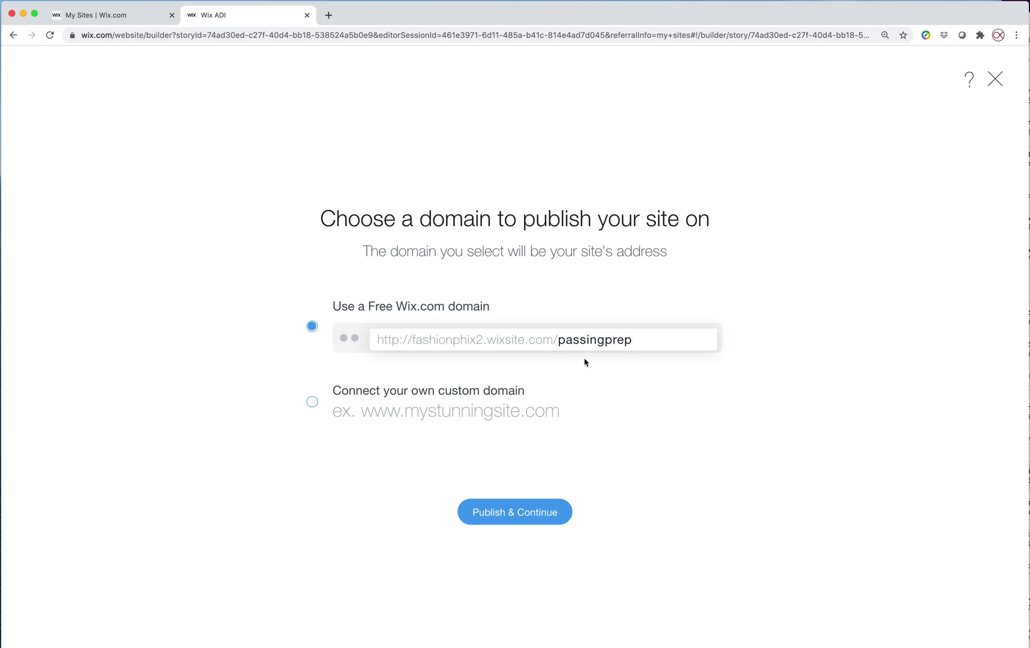
left_click(692, 399)
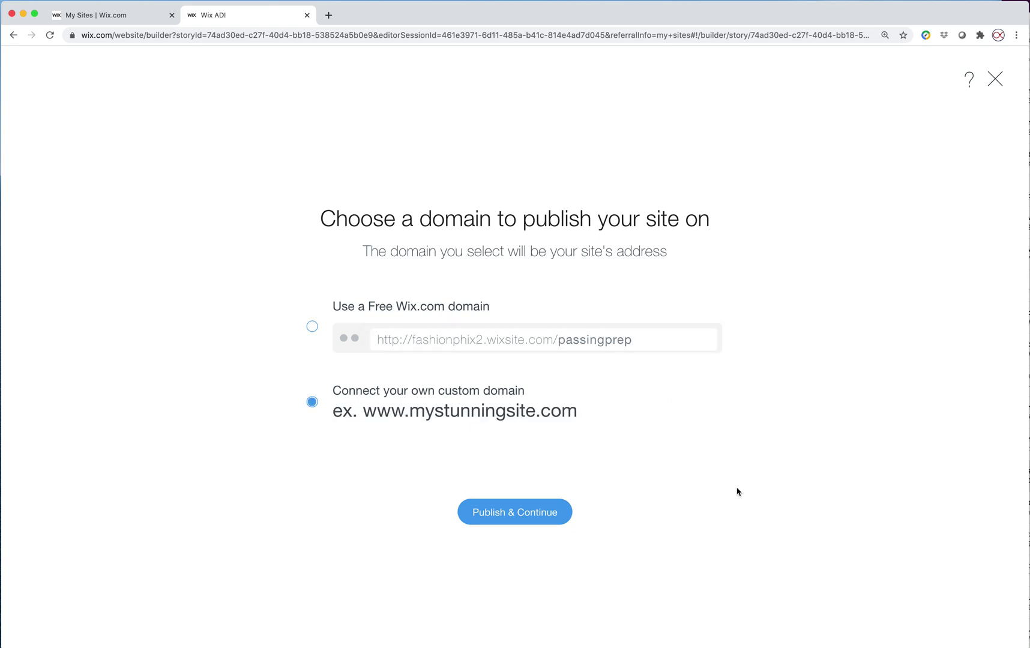
left_click(310, 327)
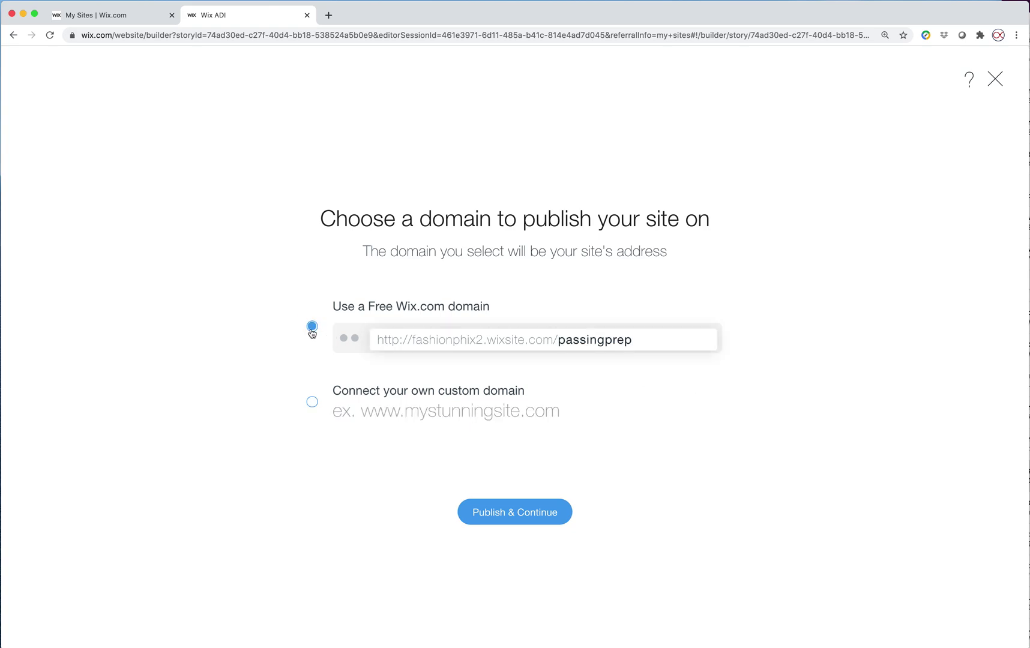
left_click(518, 507)
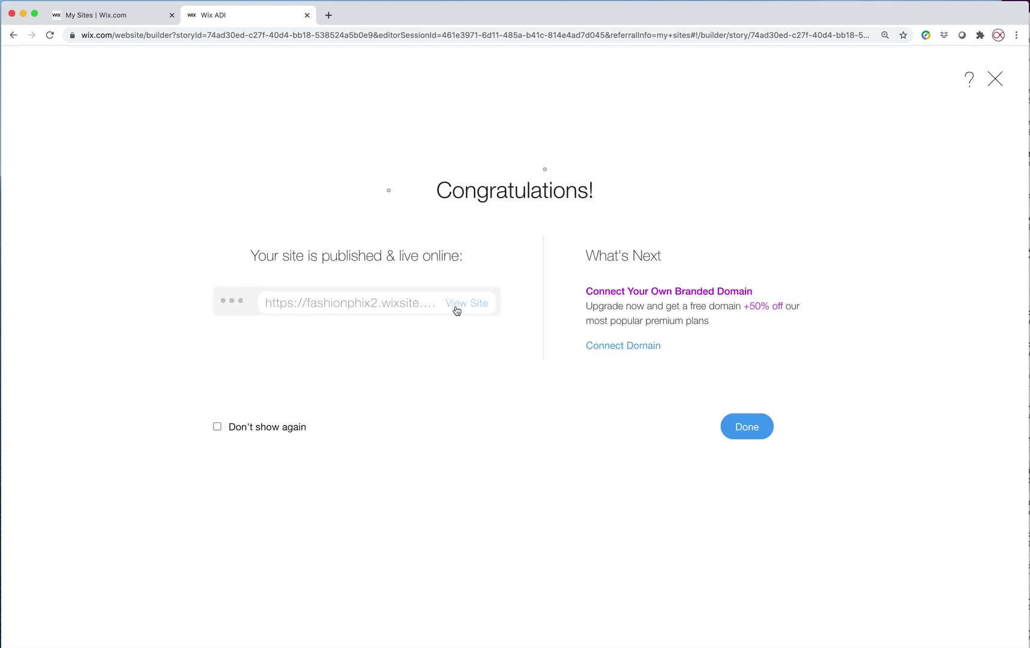
left_click(455, 311)
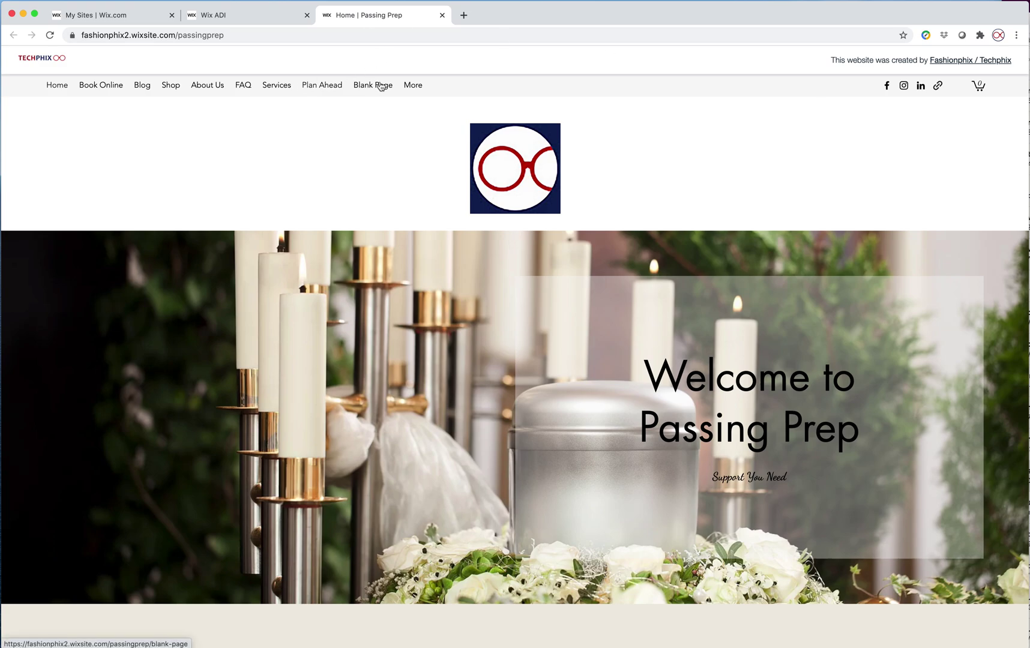
- Browse the live site's Book Online, Blog, Shop, About Us and FAQ pages
left_click(112, 85)
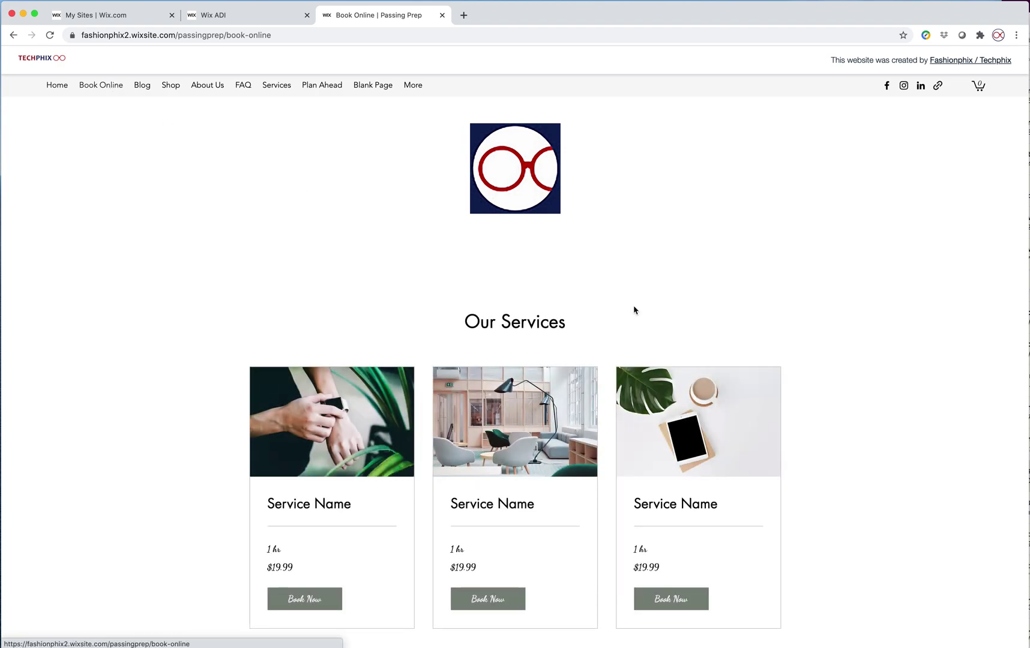
scroll(654, 311, "down", 5)
scroll(674, 300, "down", 3)
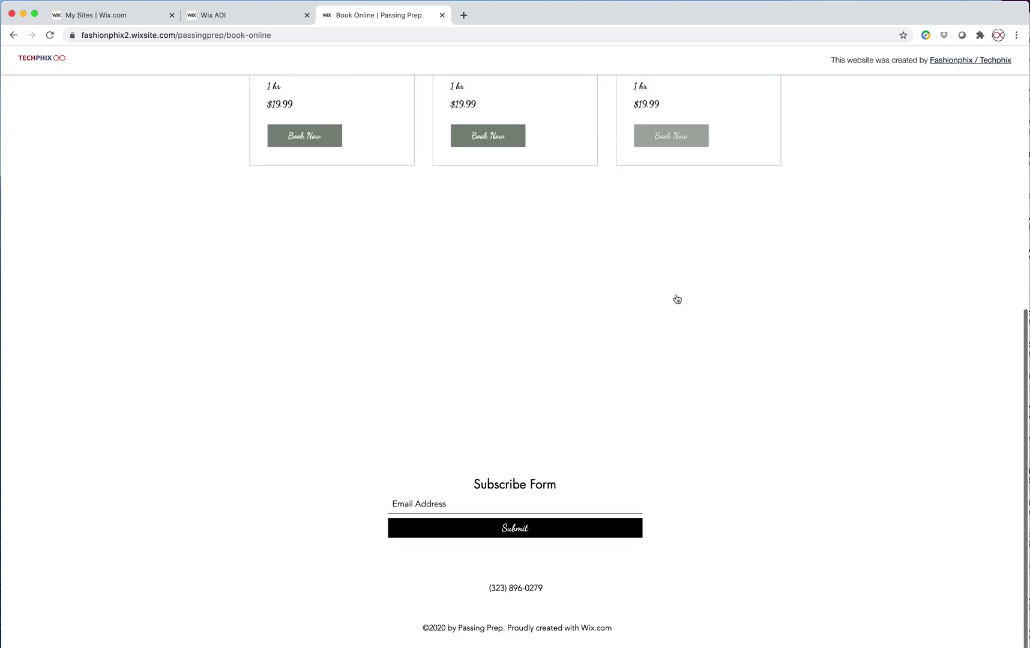
scroll(673, 296, "up", 8)
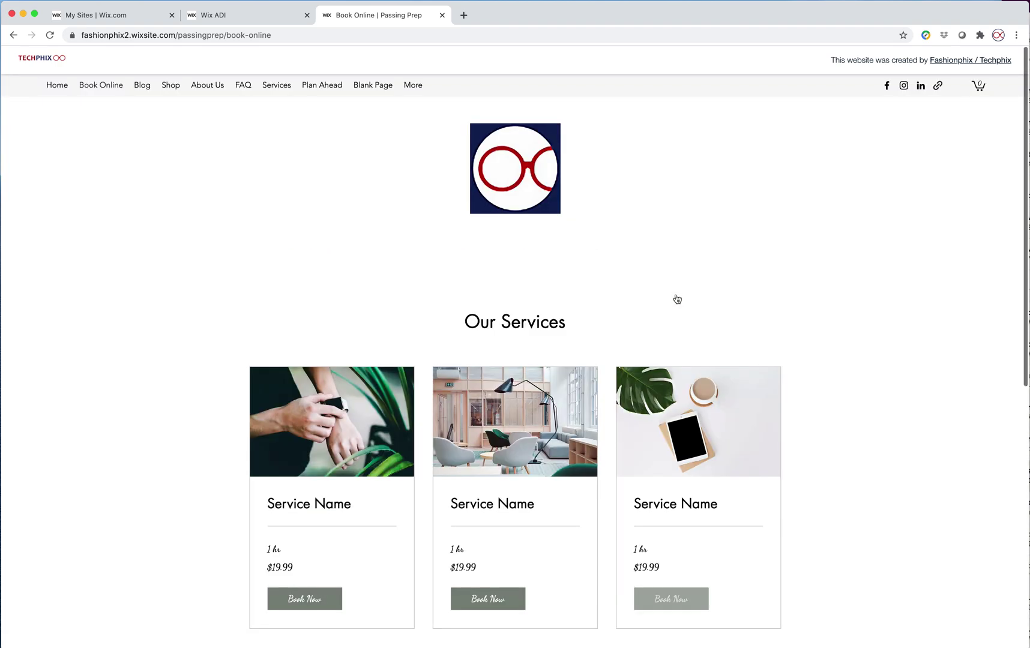
left_click(147, 89)
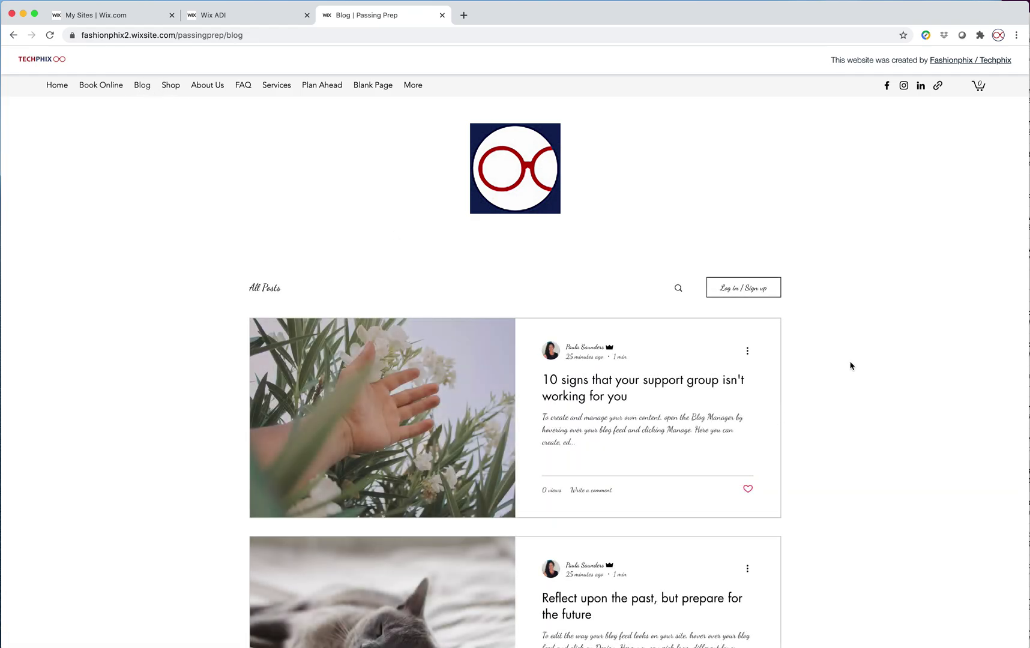
scroll(849, 365, "down", 10)
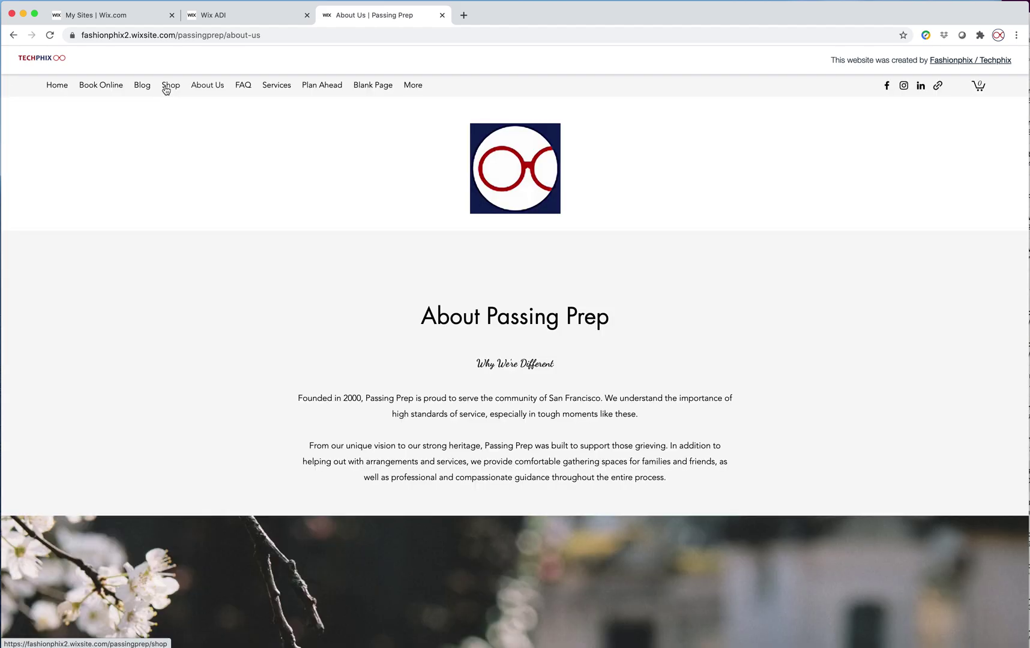
left_click(167, 87)
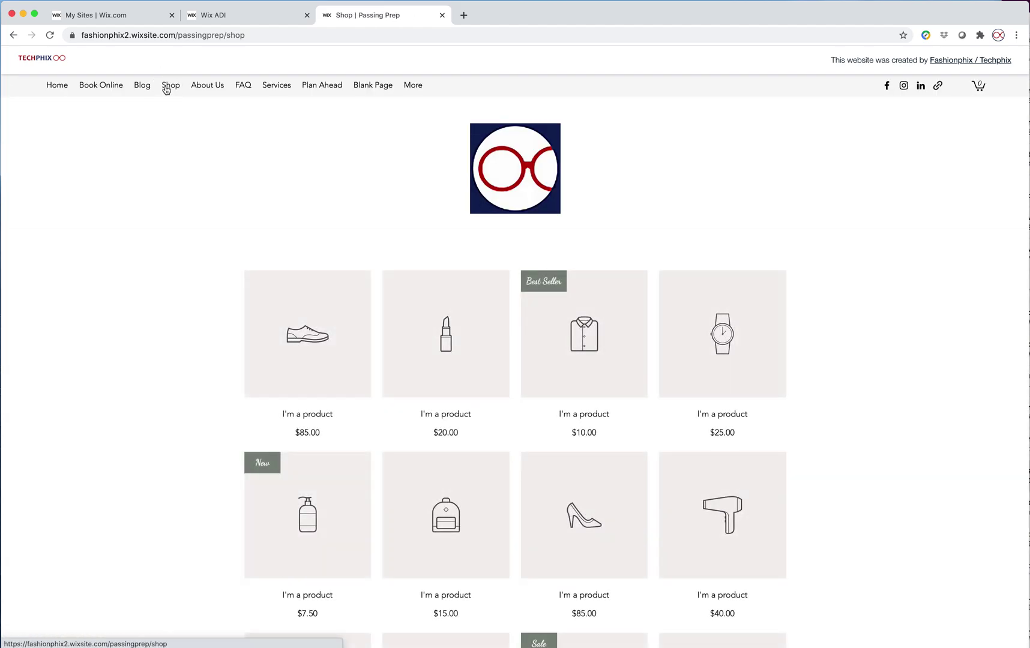
left_click(220, 92)
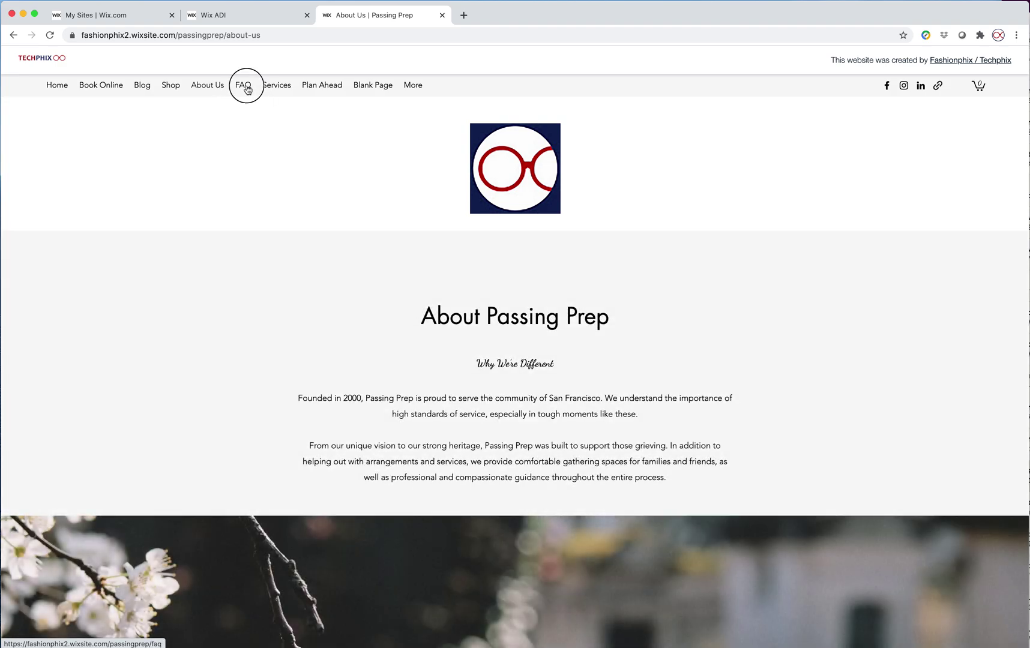
left_click(245, 87)
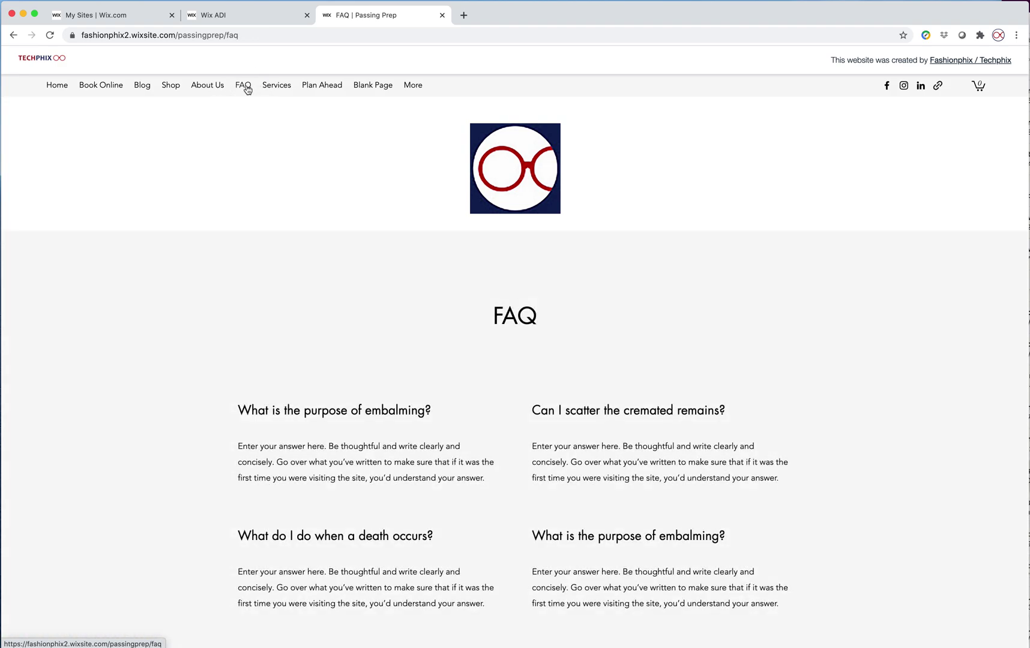
scroll(808, 452, "down", 5)
scroll(798, 434, "up", 5)
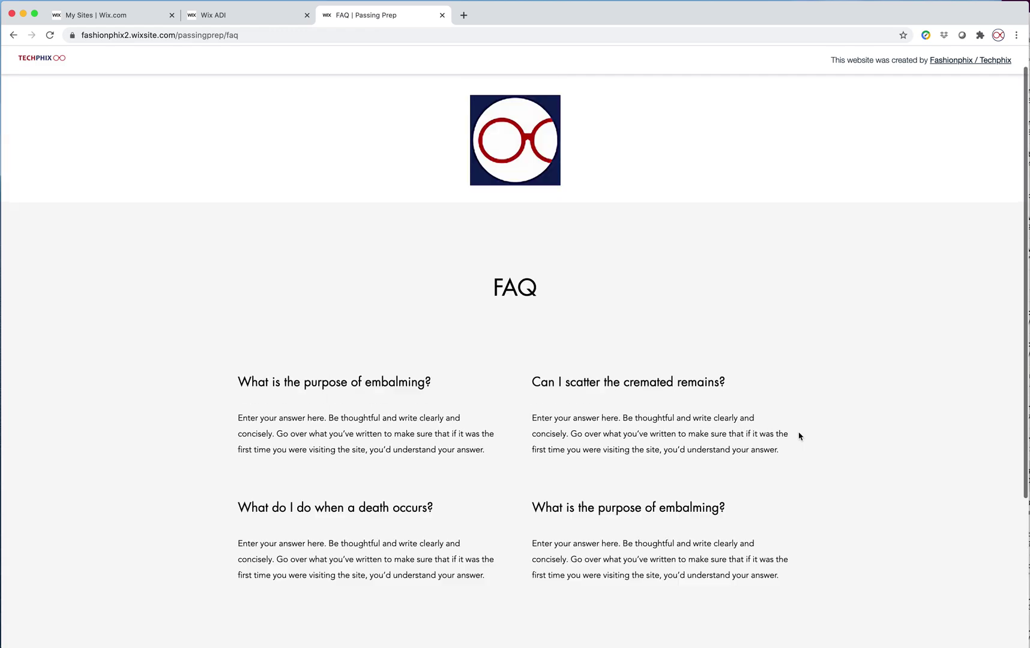
- View the Plan Ahead and Funeral Hosting and Coordination pages, then close the live-site tab
left_click(323, 85)
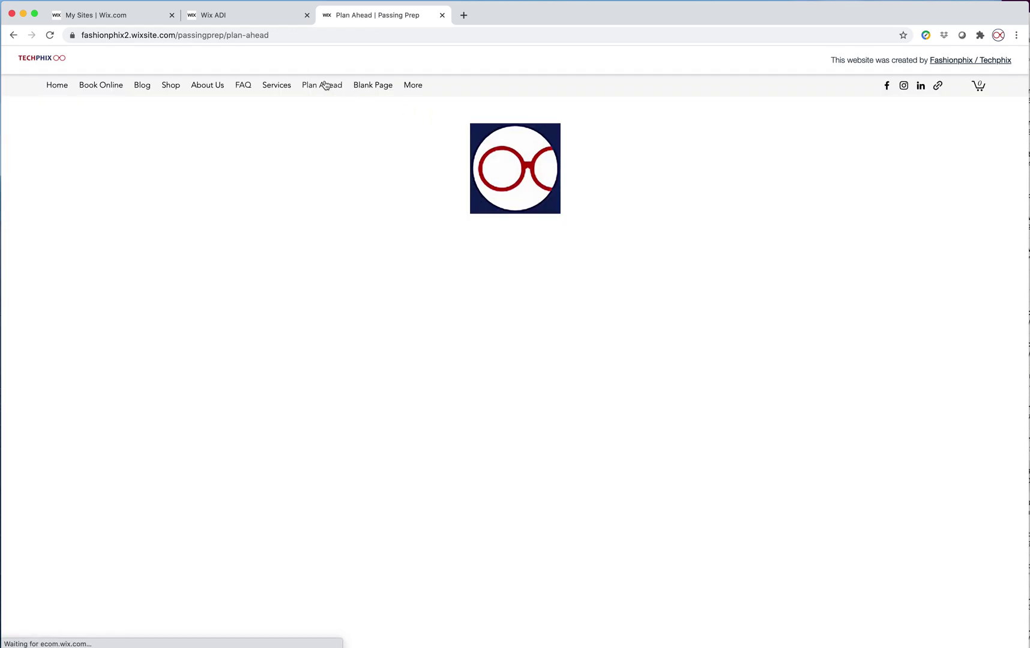
scroll(899, 553, "down", 4)
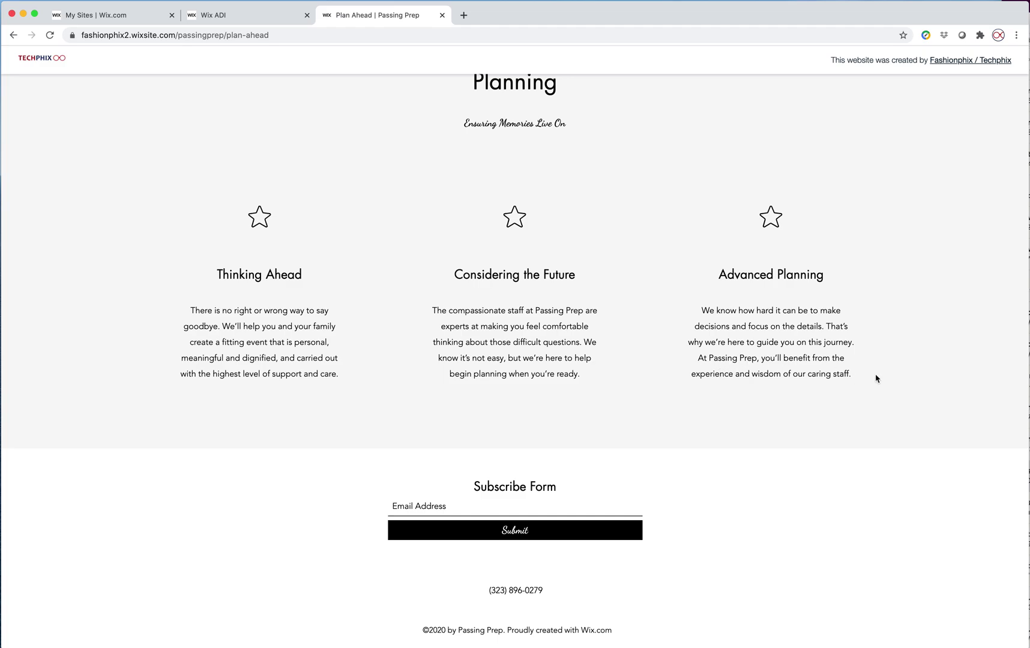
scroll(875, 378, "up", 5)
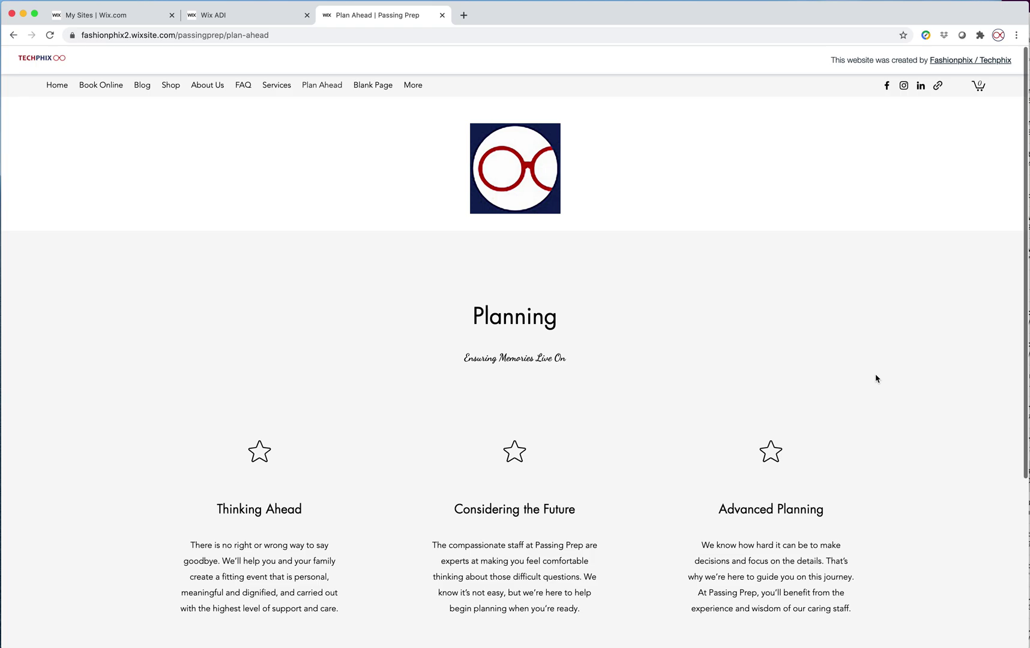
left_click(388, 88)
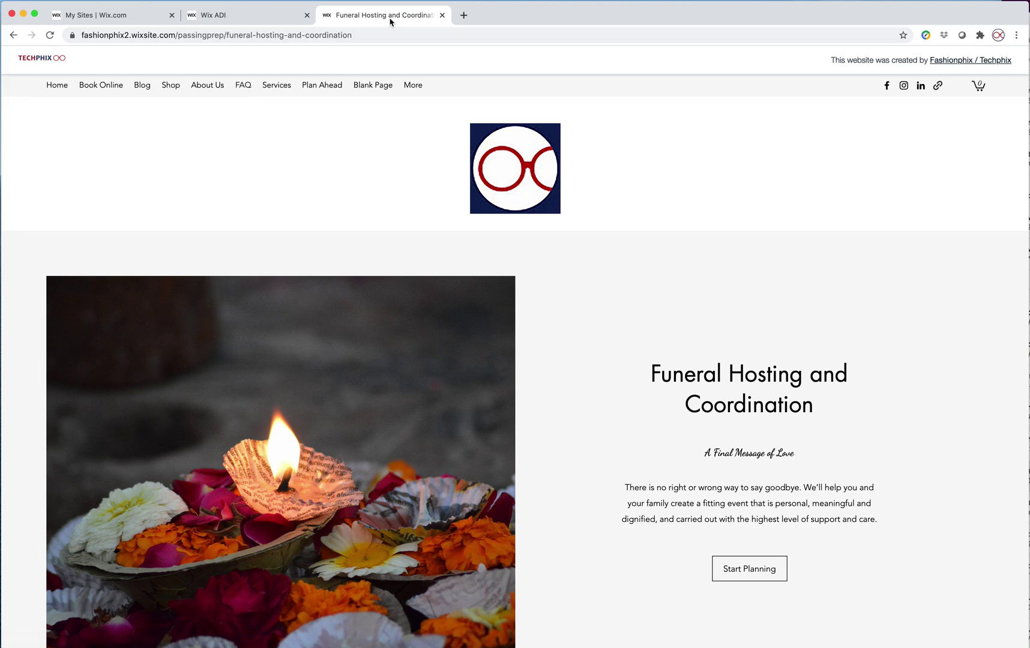
left_click(443, 16)
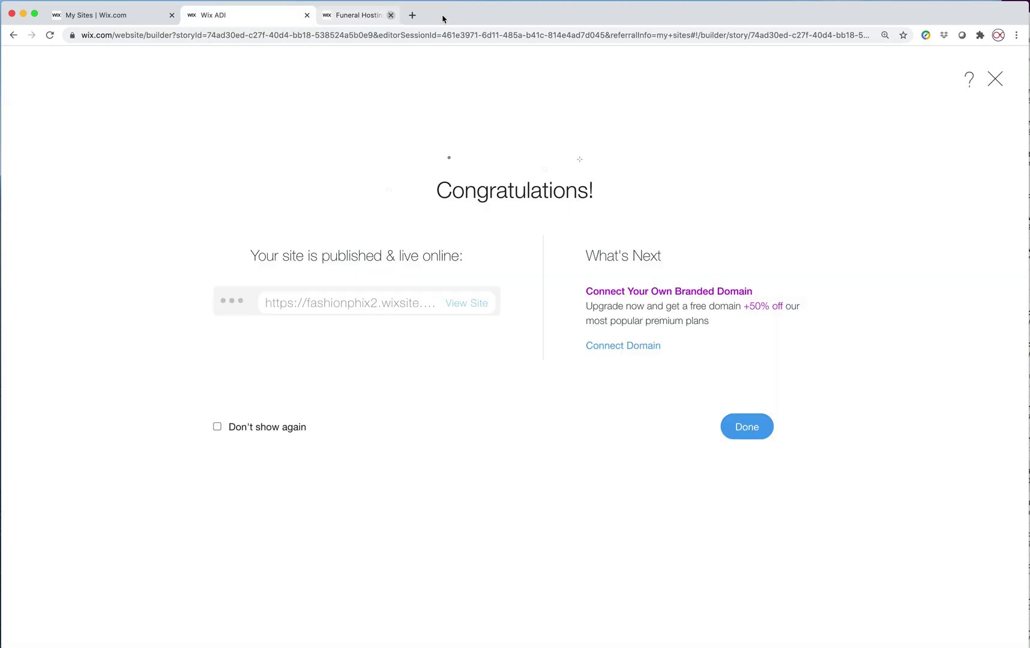
- Give the Funeral Hosting and Coordination item a Start Planning button linked to its page
left_click(758, 424)
left_click(514, 319)
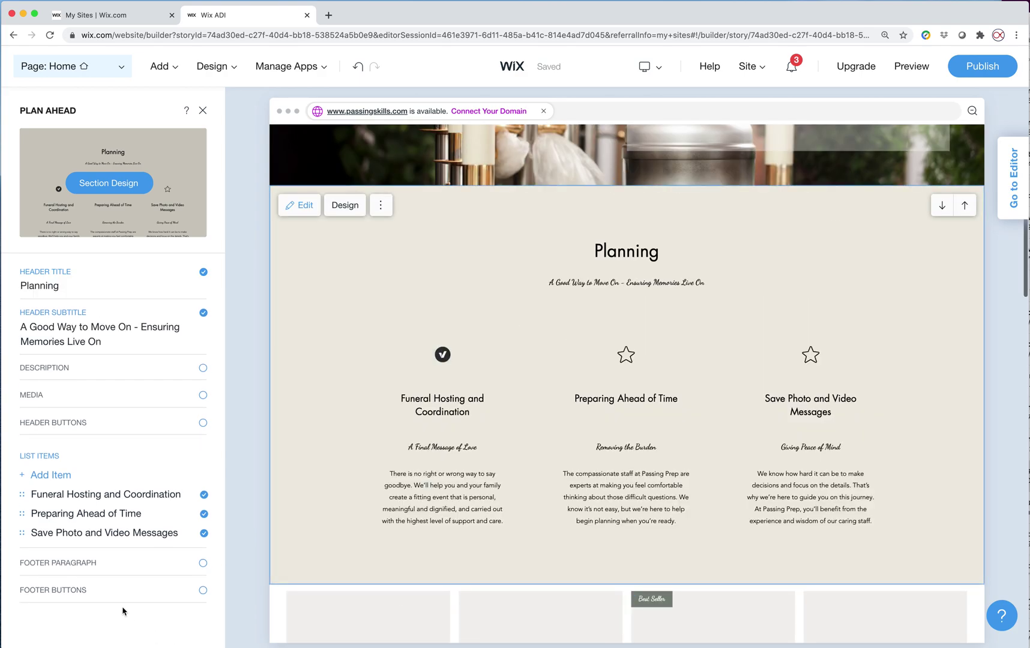
left_click(77, 494)
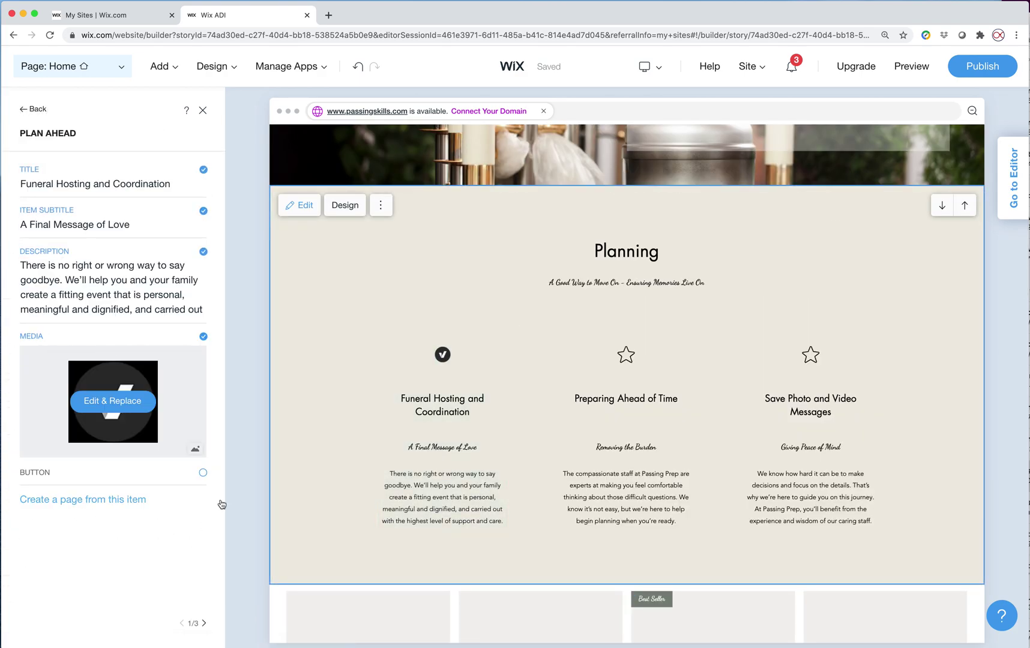
left_click(203, 473)
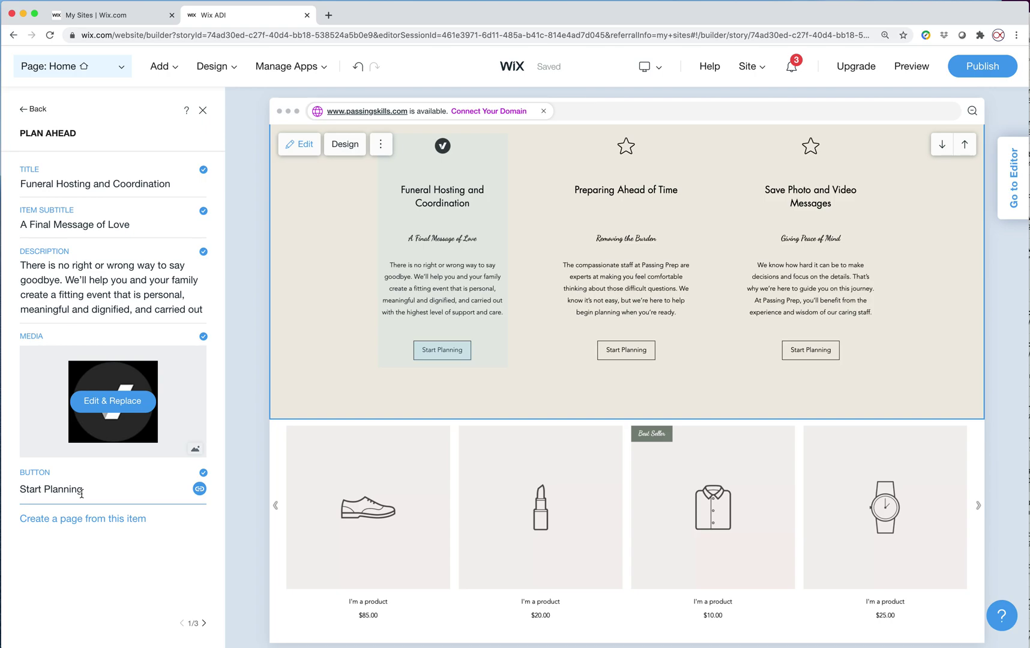
left_click(199, 489)
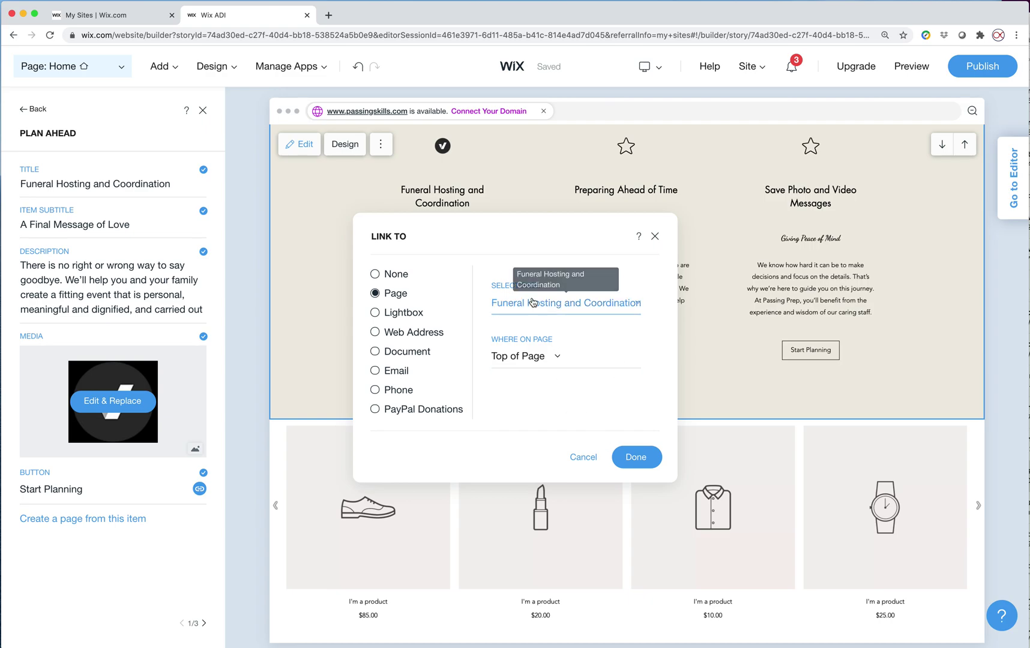
left_click(637, 456)
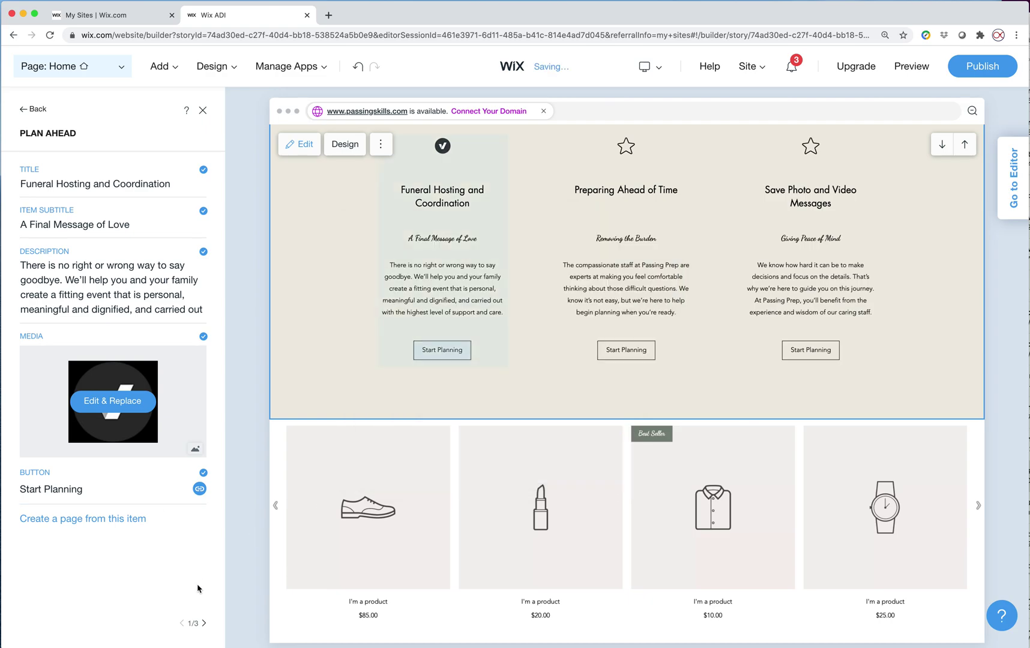
- Link the Preparing Ahead of Time and Save Photo and Video Messages buttons to their pages
left_click(204, 623)
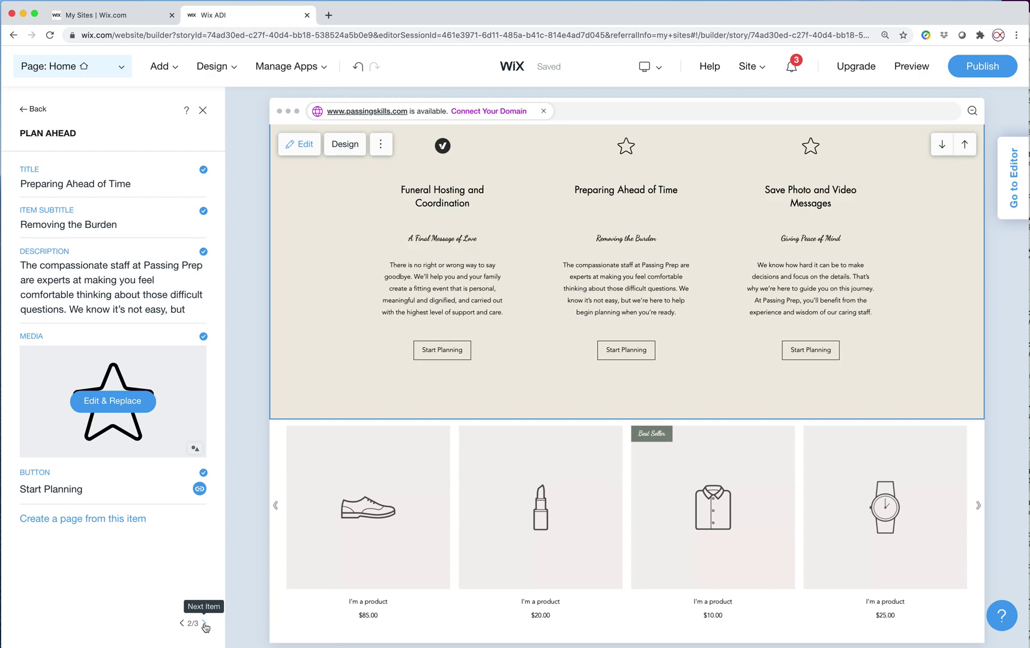
left_click(200, 489)
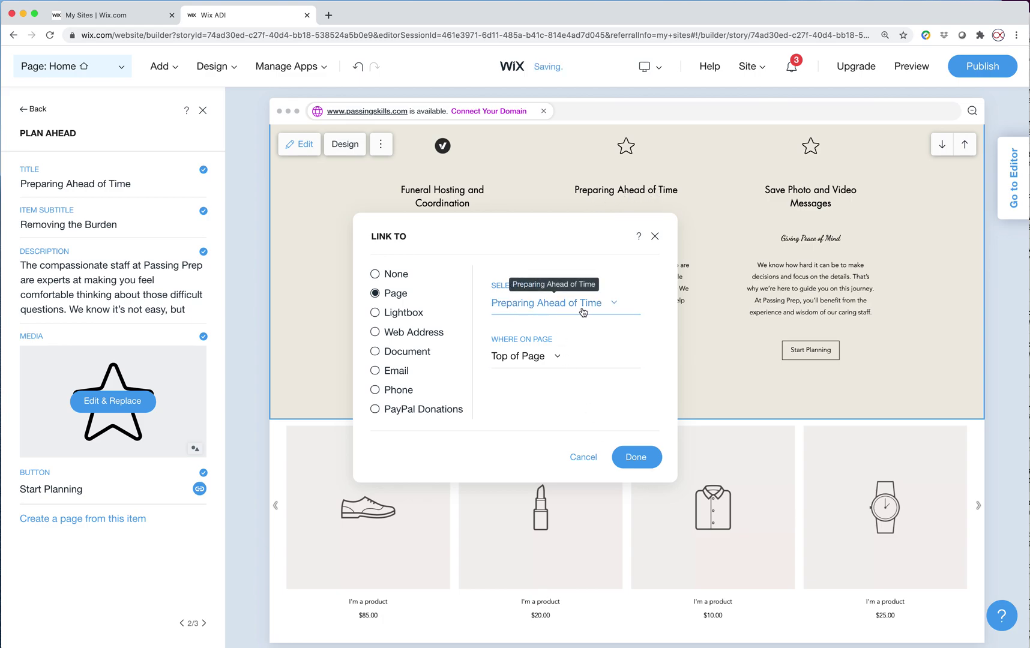
left_click(635, 457)
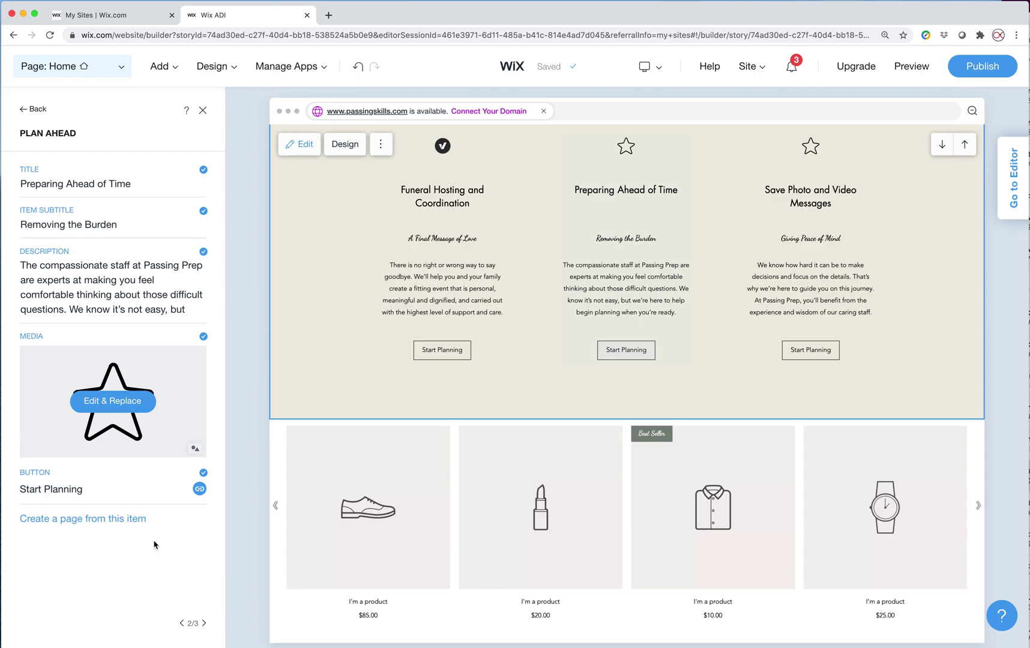
left_click(204, 623)
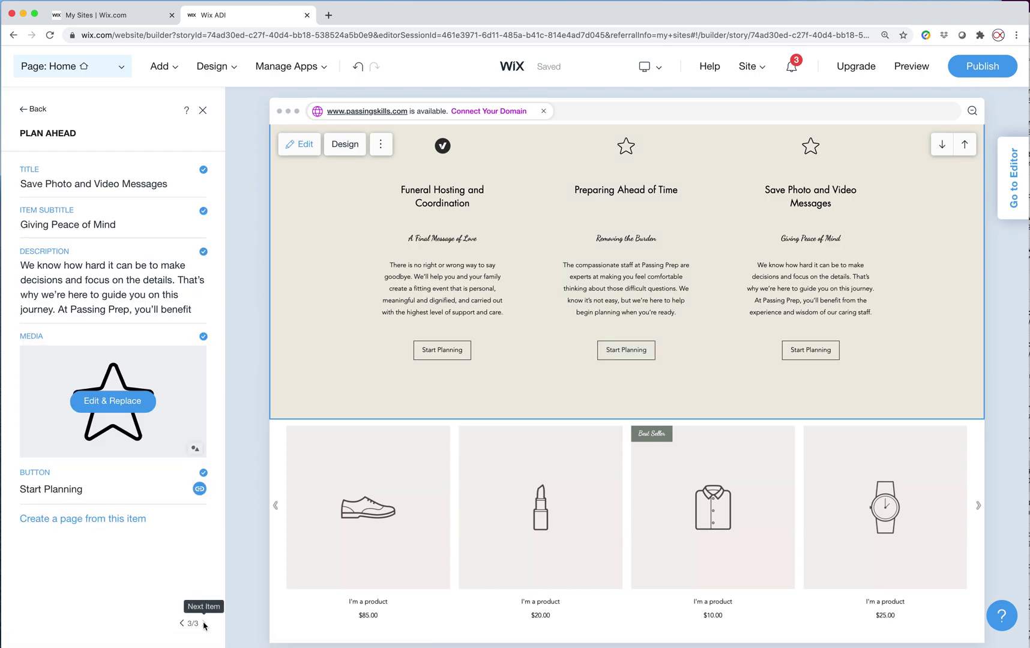
left_click(200, 489)
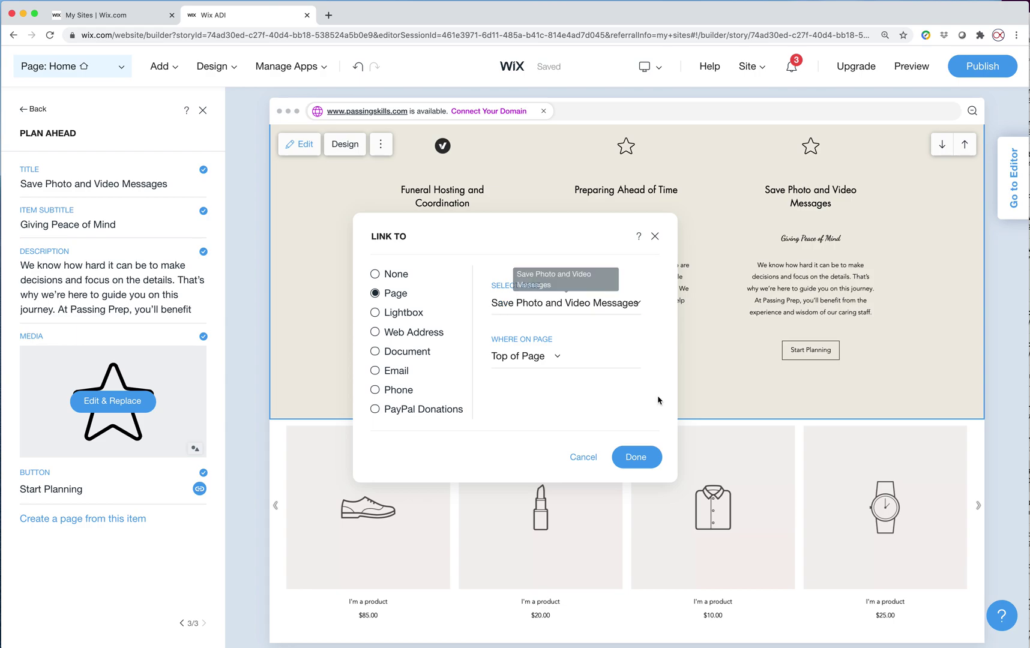
left_click(636, 457)
mouse_move(214, 66)
left_click(206, 143)
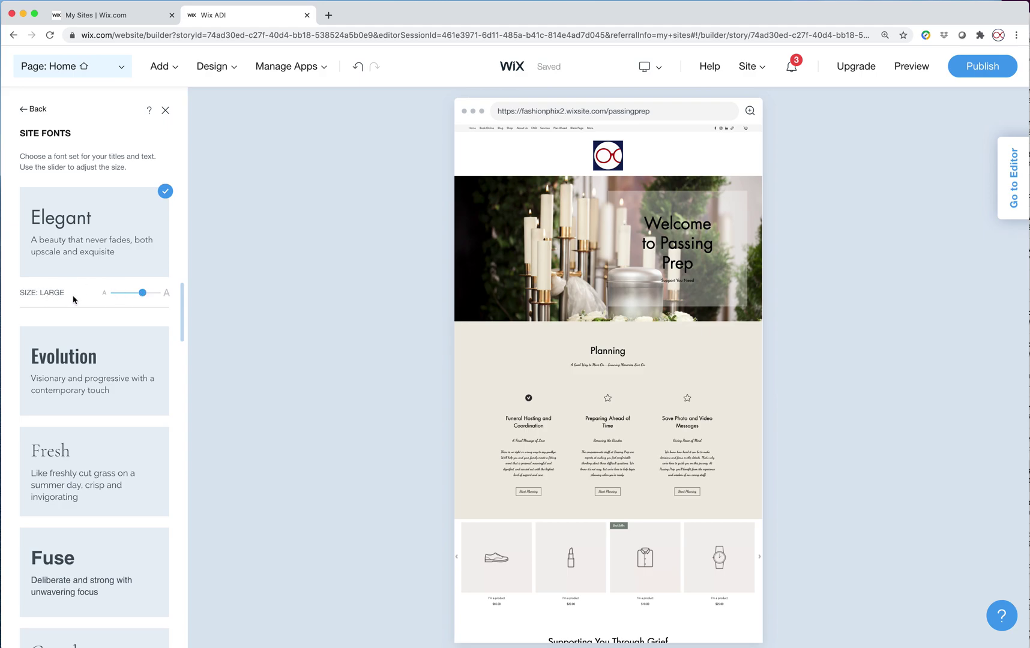
- Set the Elegant site fonts to Extra Large and scroll the preview to check them
left_click_drag(142, 292, 151, 293)
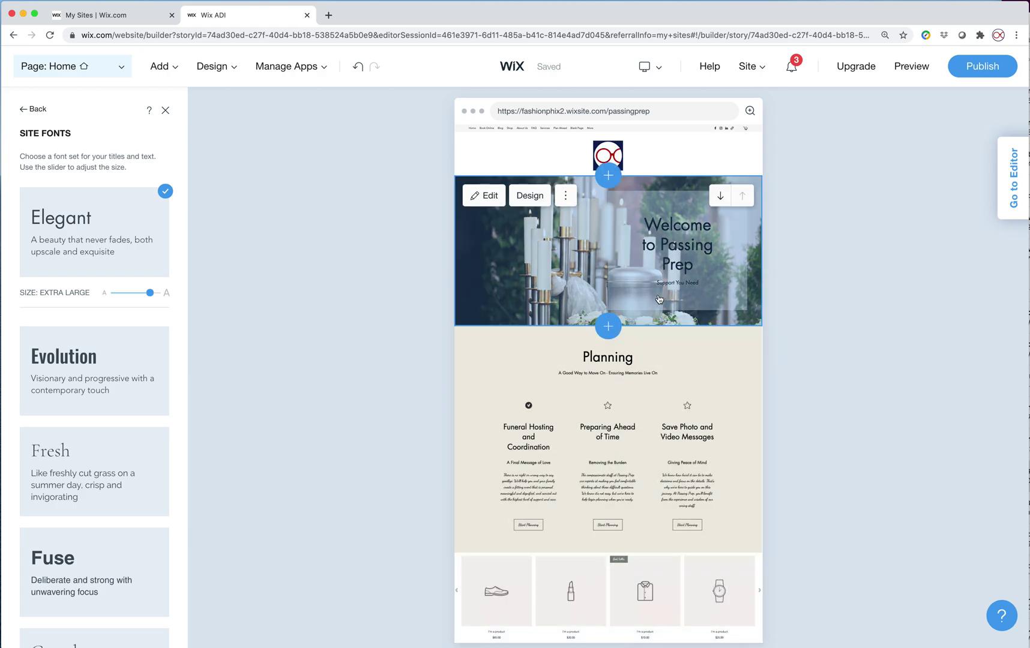
scroll(648, 502, "down", 1)
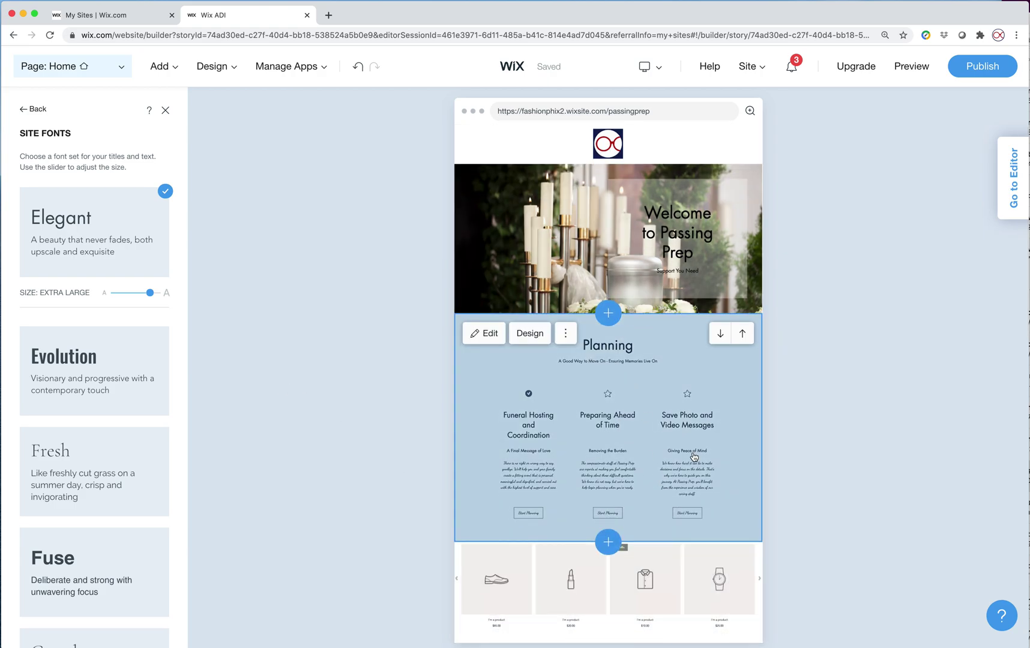
scroll(693, 457, "down", 4)
scroll(693, 457, "down", 12)
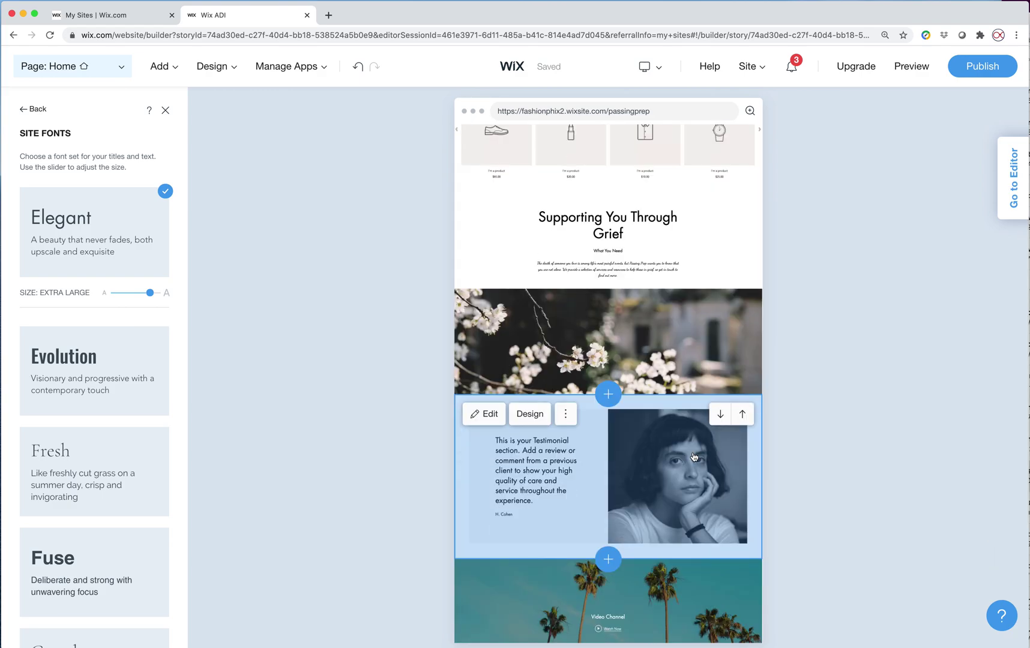
scroll(693, 458, "down", 1)
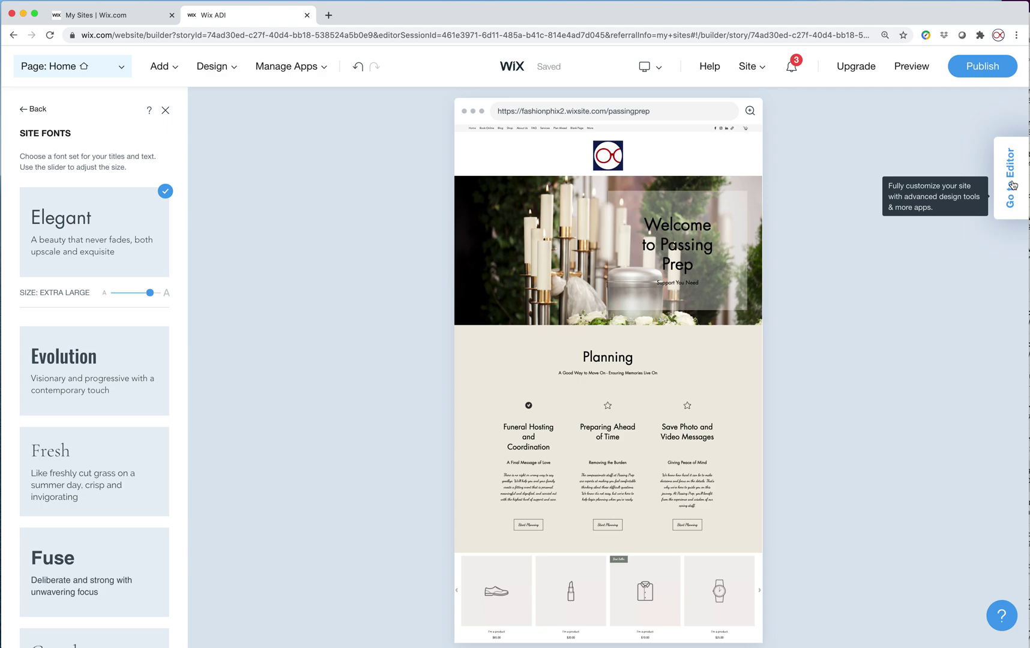
left_click(1012, 185)
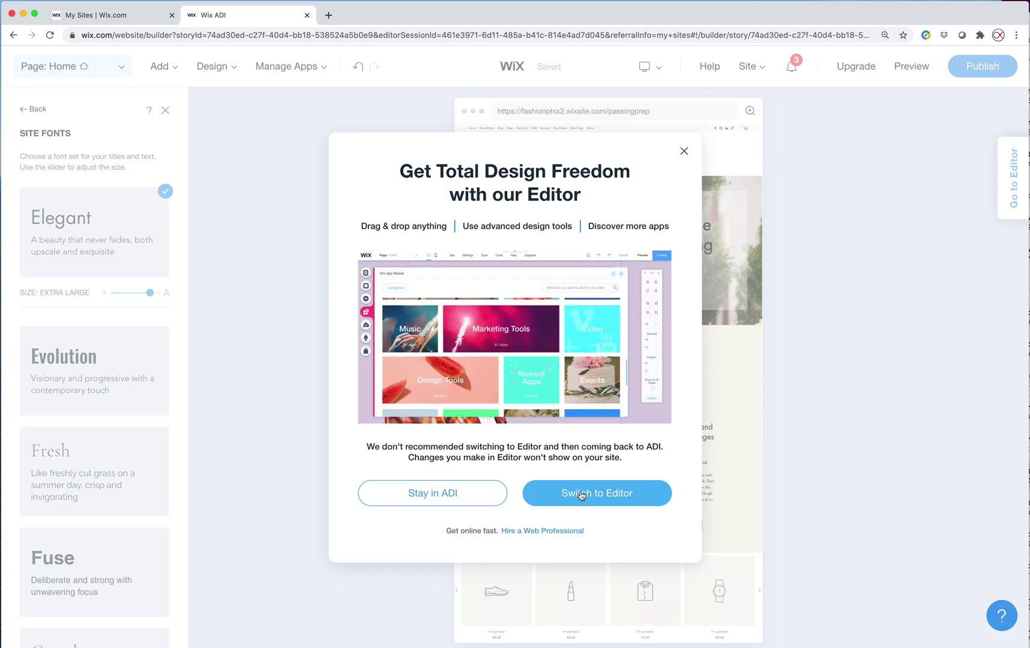
- Confirm Switch to Editor to open the Passing Prep site in the full Wix Editor
left_click(580, 494)
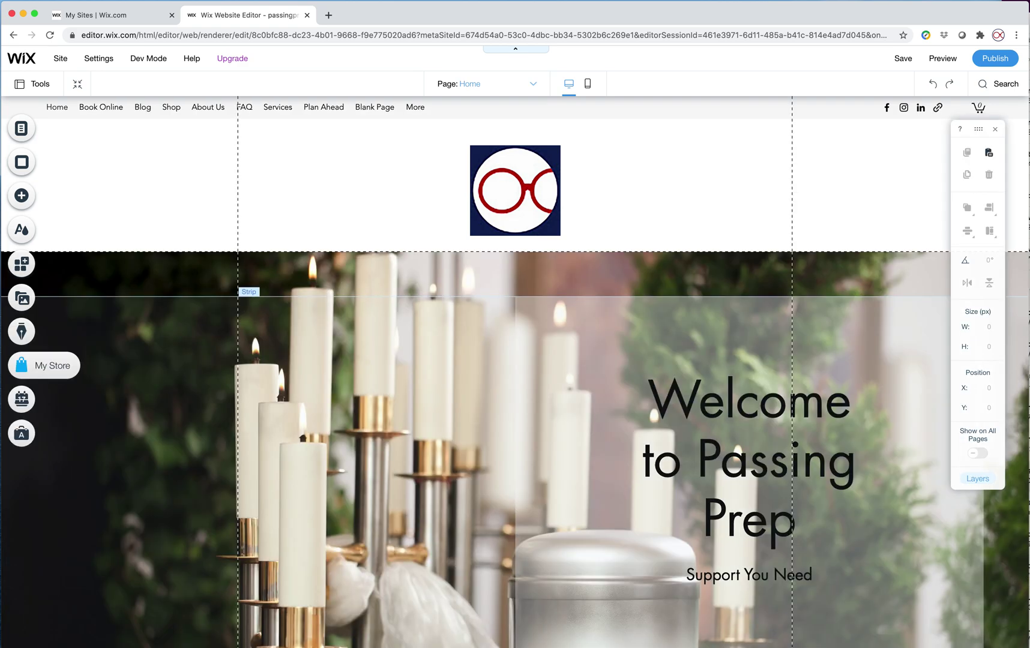
- Close the pop-up and preview the Home page down through its Planning, product and testimonial sections
mouse_move(1028, 543)
left_mouse_down()
mouse_move(960, 529)
mouse_move(1023, 521)
left_mouse_up()
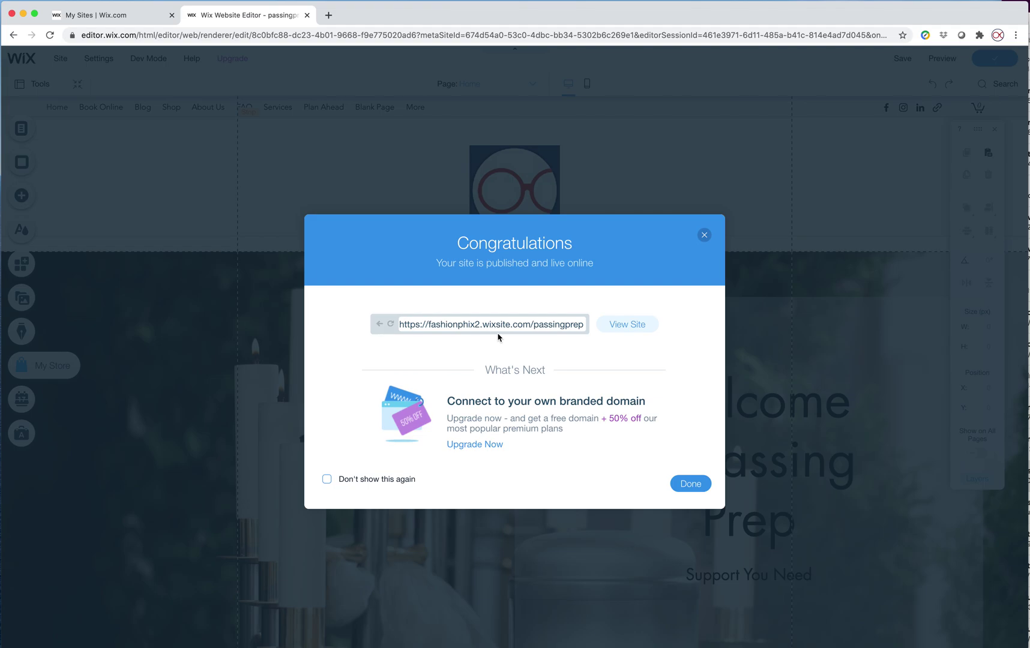
left_click(704, 235)
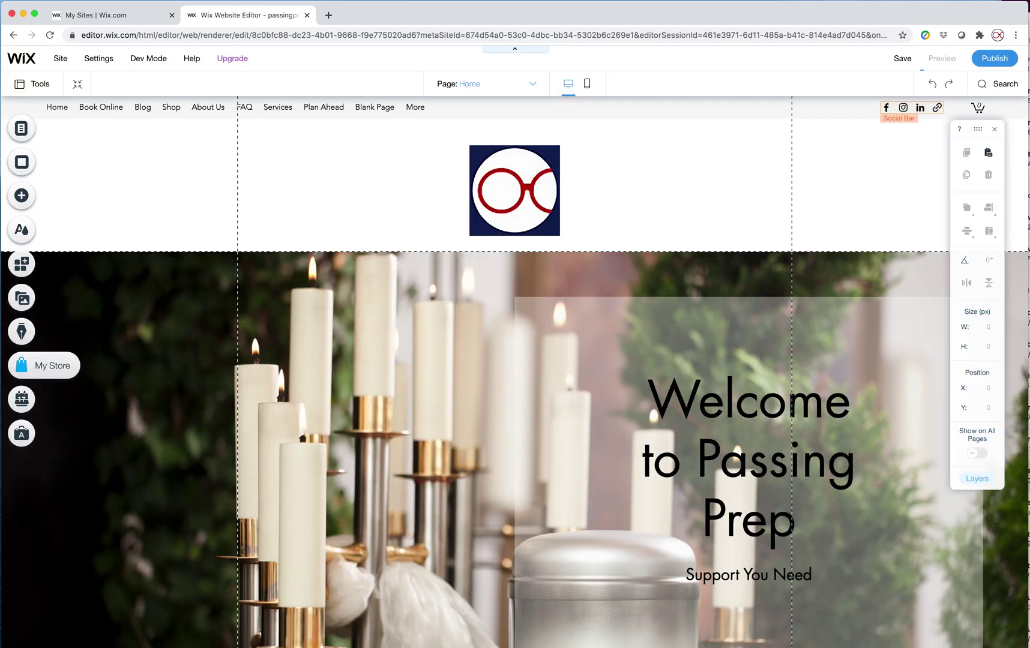
left_click(941, 58)
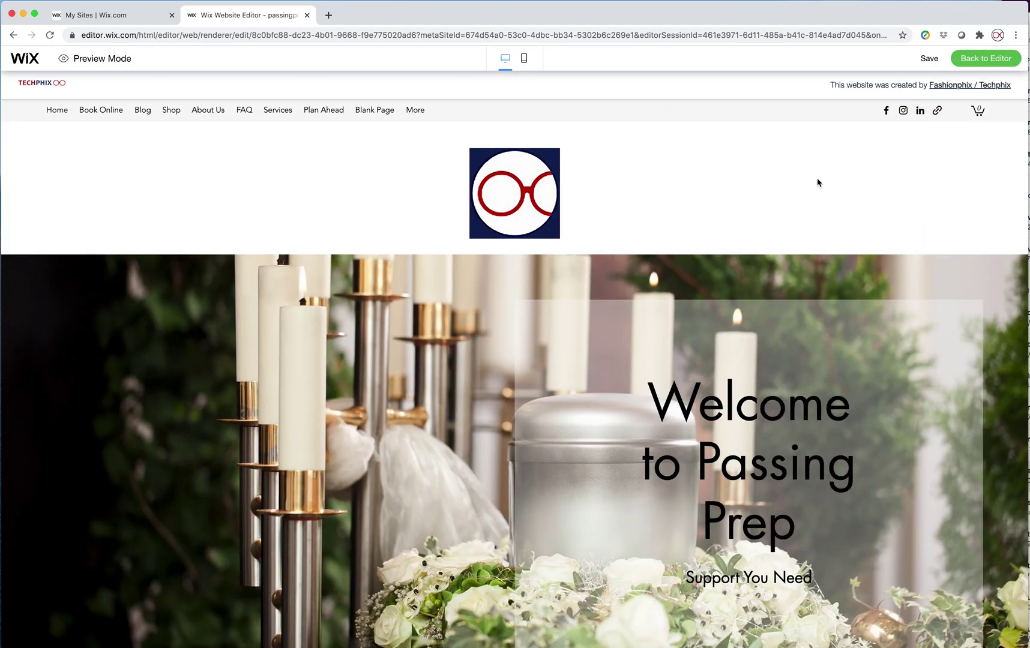
scroll(817, 183, "down", 5)
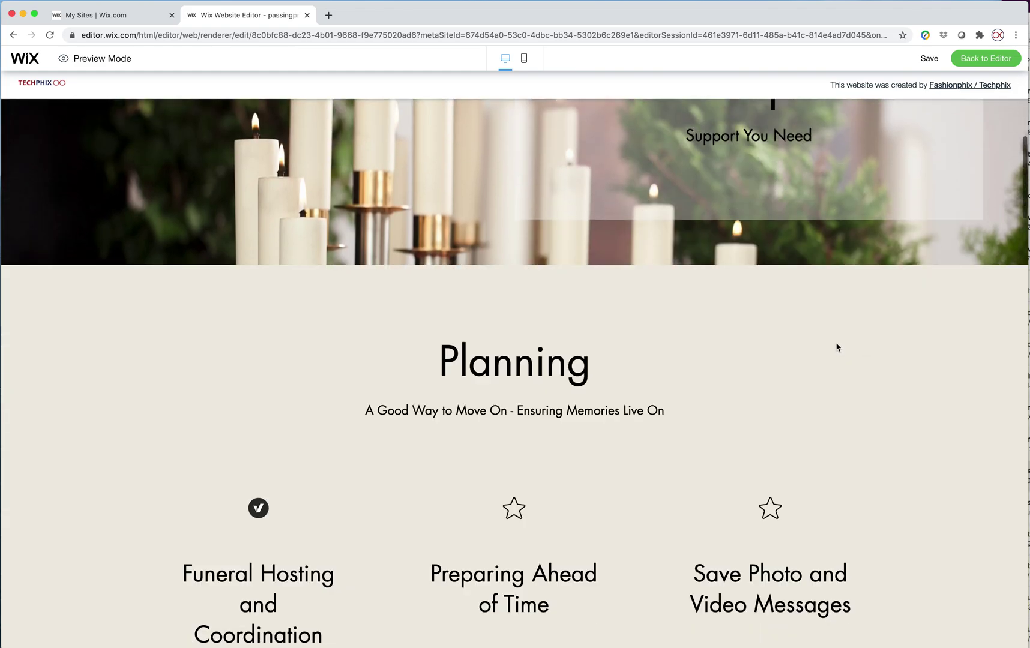
scroll(836, 347, "down", 3)
scroll(836, 347, "down", 15)
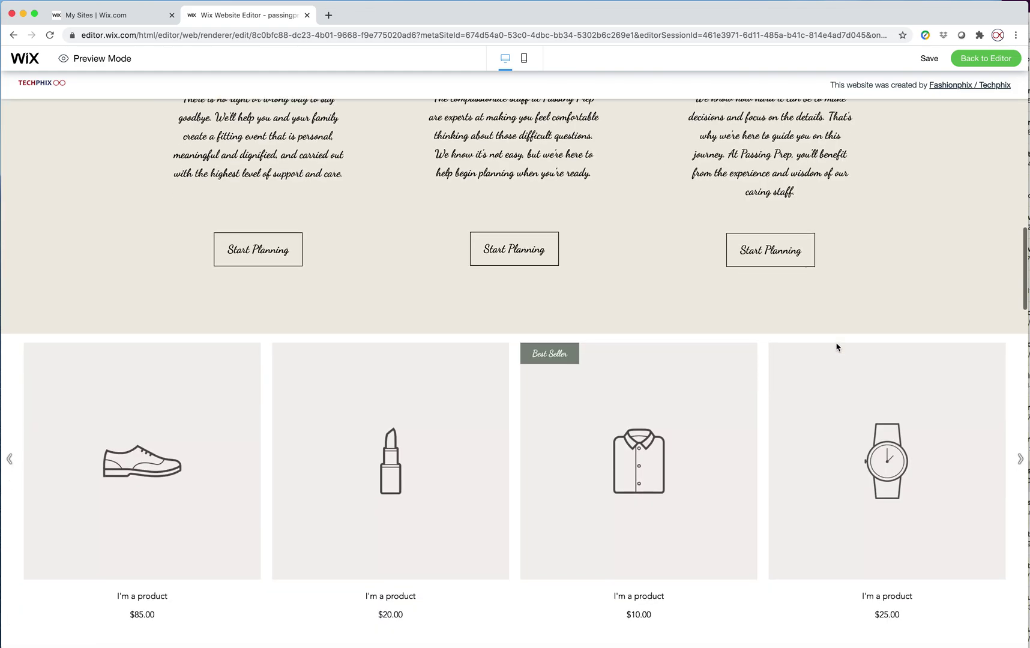
scroll(836, 347, "down", 10)
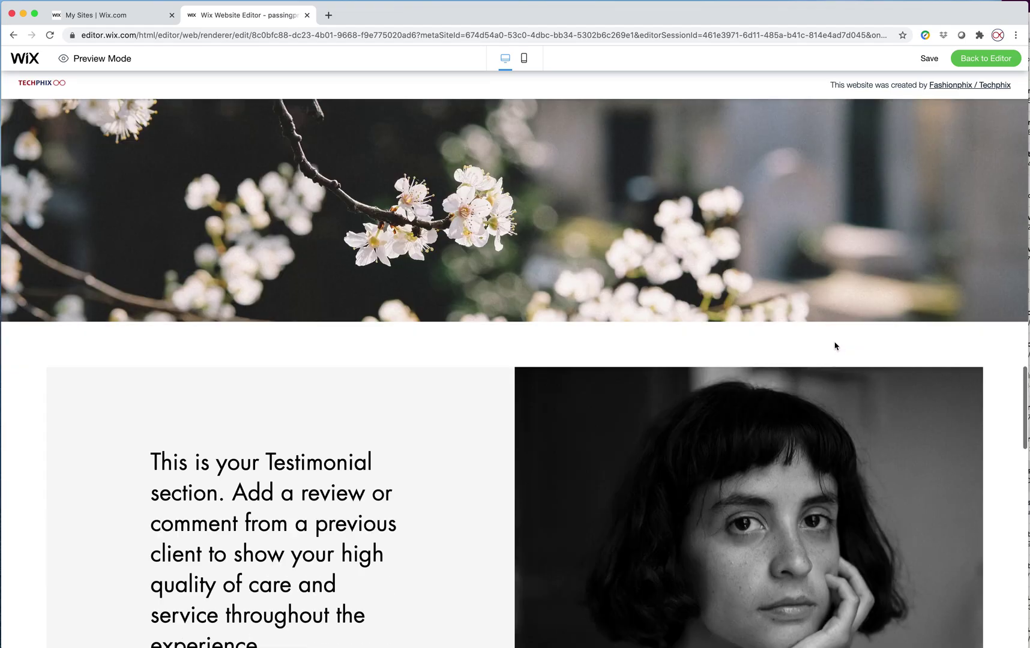